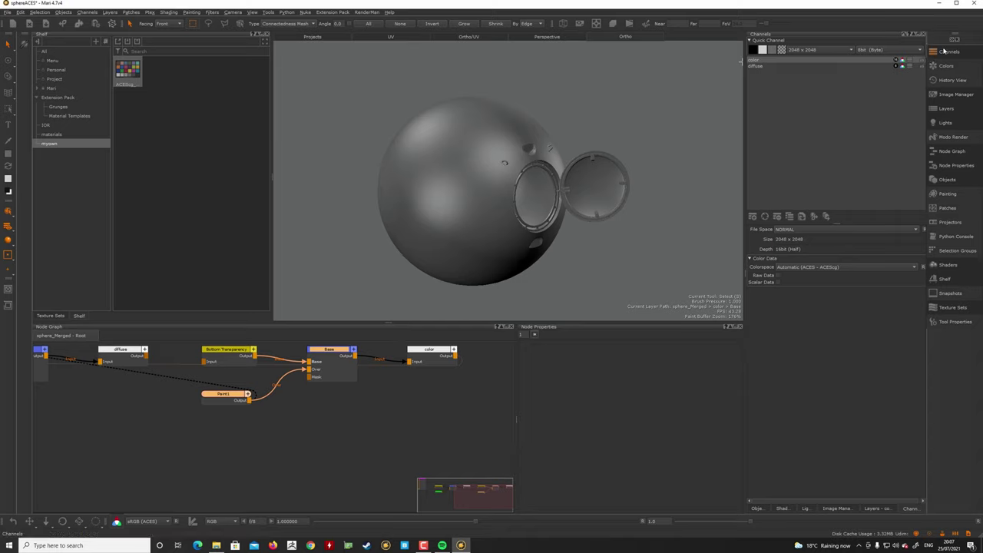
Step: Load the ACEScg ColorChecker image from the Image Manager onto the sphere beside the round opening and bake it into the color channel
{"action": "left_click", "coordinate": [943, 109]}
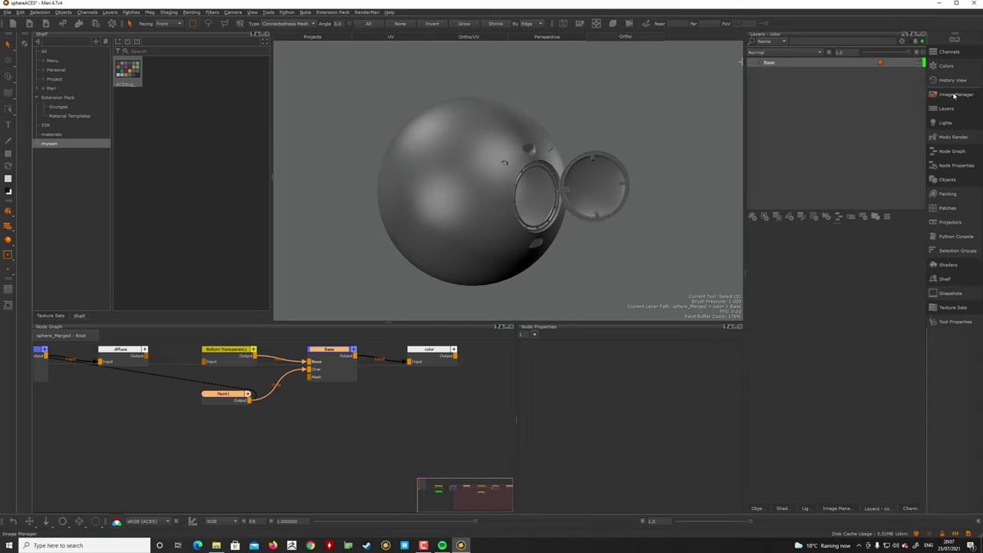
{"action": "left_click", "coordinate": [954, 94]}
{"action": "mouse_move", "coordinate": [773, 70]}
{"action": "left_mouse_down"}
{"action": "mouse_move", "coordinate": [537, 187]}
{"action": "mouse_move", "coordinate": [634, 244]}
{"action": "left_mouse_up"}
{"action": "middle_click_drag", "start_coordinate": [585, 234], "coordinate": [627, 240], "text": "alt"}
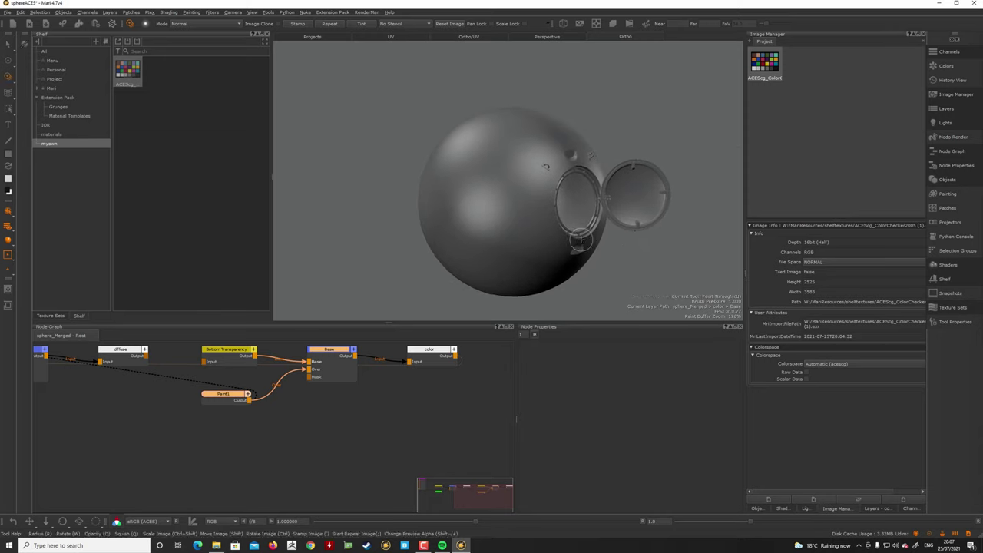
{"action": "right_click_drag", "start_coordinate": [627, 240], "coordinate": [580, 222], "text": "alt"}
{"action": "middle_click_drag", "start_coordinate": [580, 222], "coordinate": [573, 189], "text": "alt"}
{"action": "left_click_drag", "start_coordinate": [587, 116], "coordinate": [605, 107]}
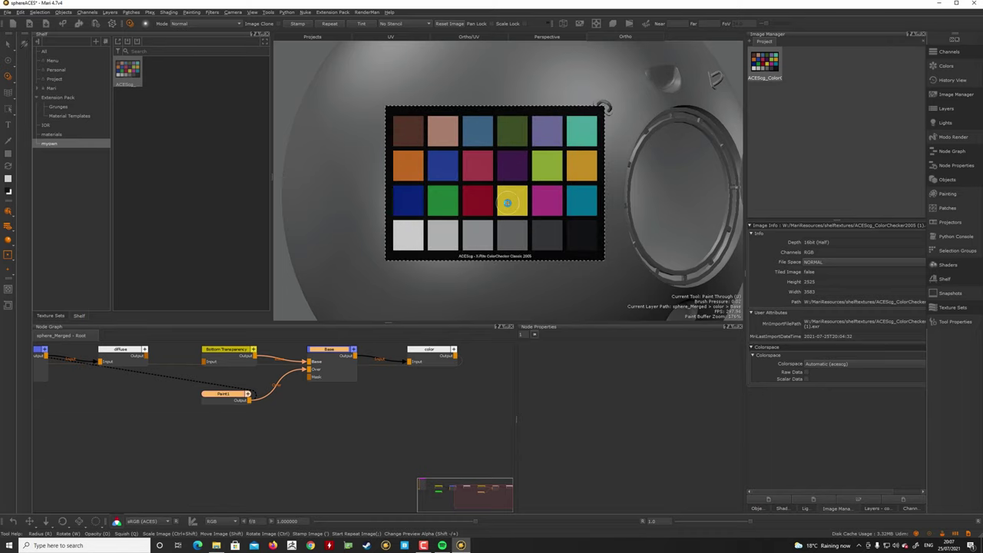
{"action": "key", "text": "b"}
{"action": "mouse_move", "coordinate": [521, 206]}
{"action": "left_mouse_down", "text": "alt"}
{"action": "mouse_move", "coordinate": [540, 192]}
{"action": "mouse_move", "coordinate": [532, 266]}
{"action": "left_mouse_up", "text": "alt"}
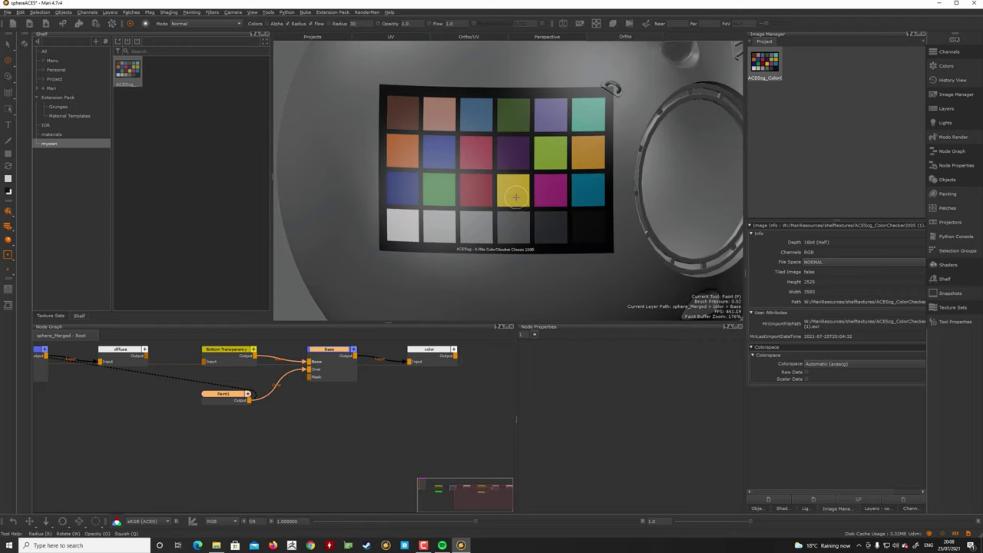
{"action": "mouse_move", "coordinate": [522, 196]}
{"action": "left_mouse_down", "text": "alt"}
{"action": "mouse_move", "coordinate": [512, 215]}
{"action": "mouse_move", "coordinate": [509, 198]}
{"action": "mouse_move", "coordinate": [545, 186]}
{"action": "mouse_move", "coordinate": [528, 212]}
{"action": "left_mouse_up", "text": "alt"}
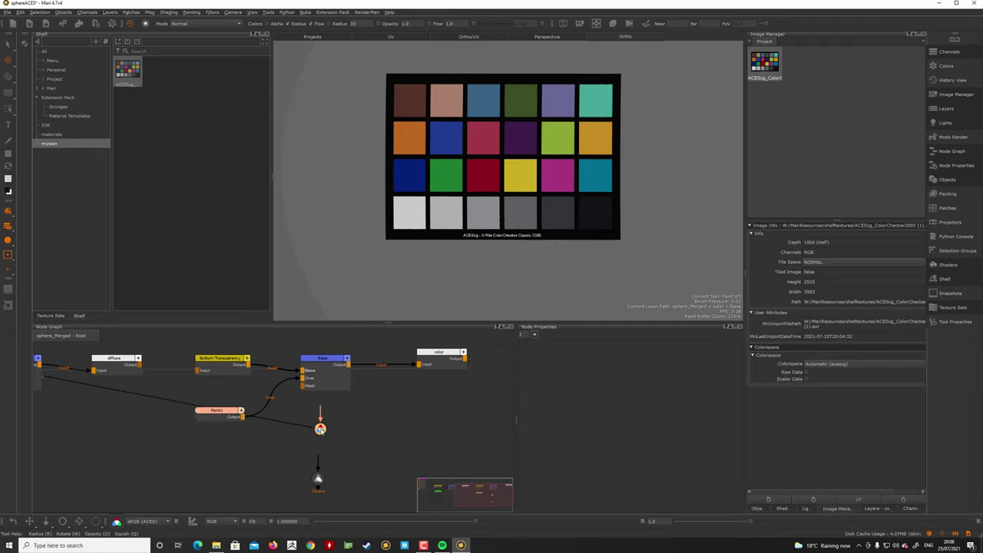
Step: Connect the Raw viewer node to the Paint1 output and display the chart through it
{"action": "left_click", "coordinate": [318, 481]}
{"action": "mouse_move", "coordinate": [318, 483]}
{"action": "left_mouse_down"}
{"action": "mouse_move", "coordinate": [324, 474]}
{"action": "mouse_move", "coordinate": [306, 483]}
{"action": "mouse_move", "coordinate": [319, 476]}
{"action": "left_mouse_up"}
{"action": "left_click_drag", "start_coordinate": [320, 478], "coordinate": [323, 480]}
{"action": "left_click_drag", "start_coordinate": [261, 447], "coordinate": [243, 416]}
{"action": "left_click_drag", "start_coordinate": [325, 481], "coordinate": [319, 478]}
{"action": "key", "text": "v"}
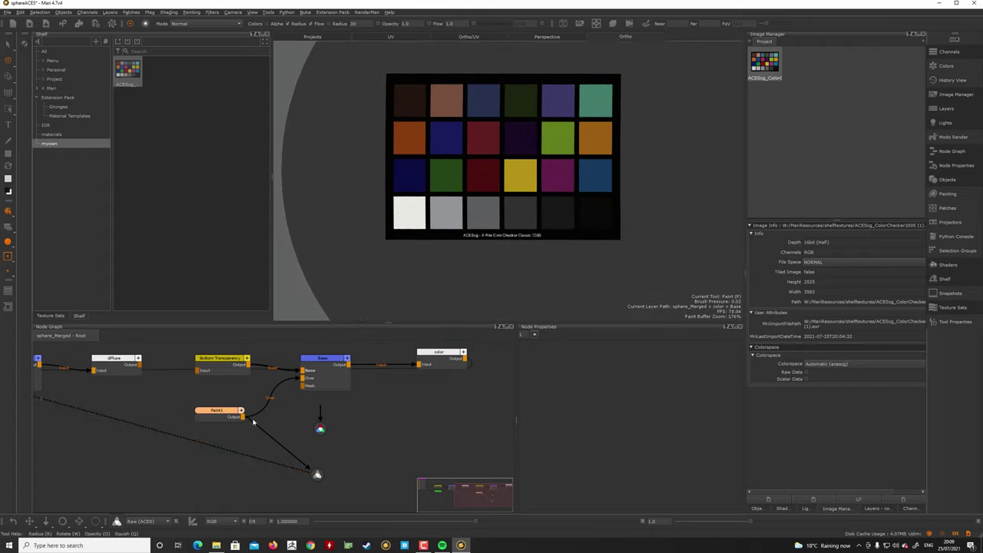
Step: Connect the sRGB viewer node to the Paint1 output and display the chart through it
{"action": "left_click", "coordinate": [320, 431]}
{"action": "left_click_drag", "start_coordinate": [269, 424], "coordinate": [243, 417]}
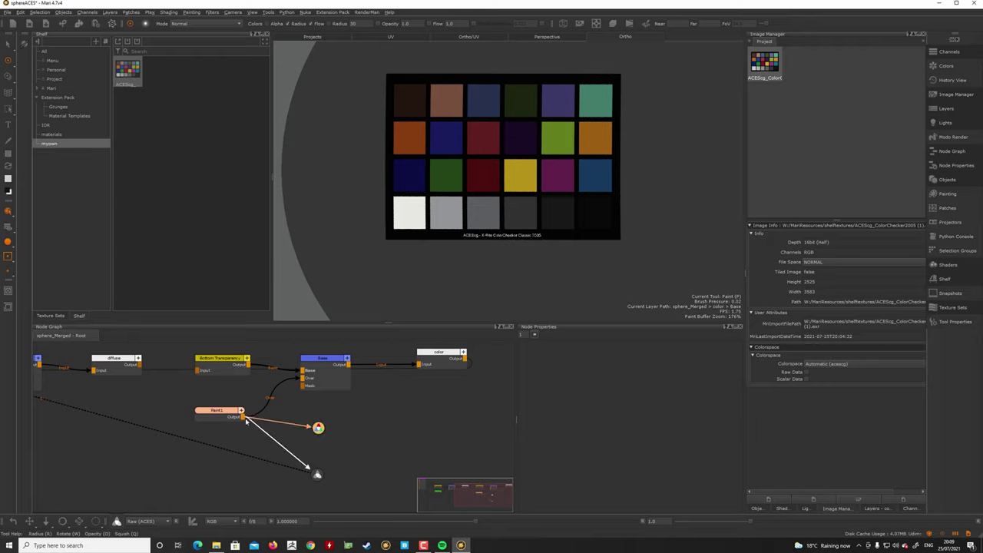
{"action": "left_click", "coordinate": [321, 429]}
{"action": "left_click_drag", "start_coordinate": [318, 430], "coordinate": [322, 425]}
{"action": "double_click", "coordinate": [321, 424]}
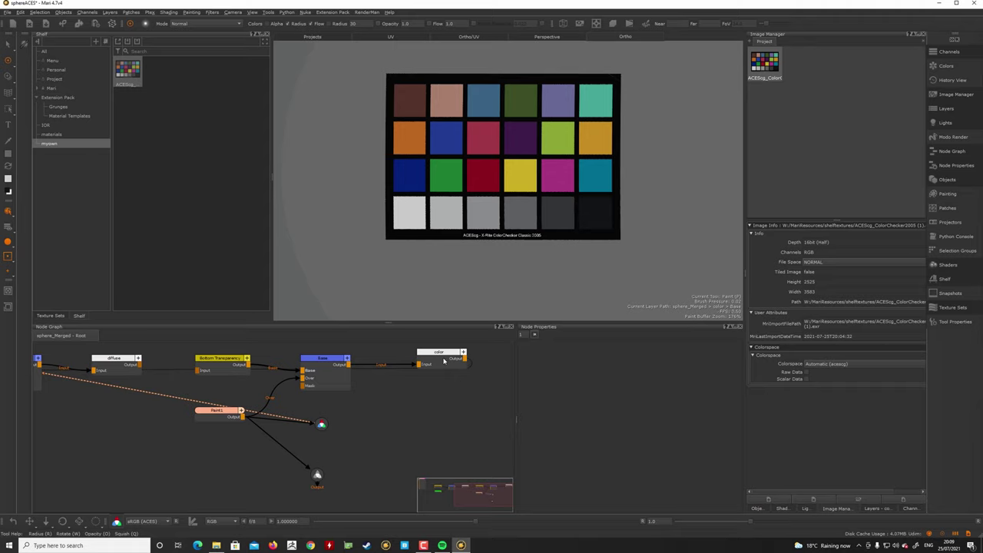
Step: Switch the display back to the Raw viewer and review the colorspace options in the project settings
{"action": "left_click", "coordinate": [317, 474]}
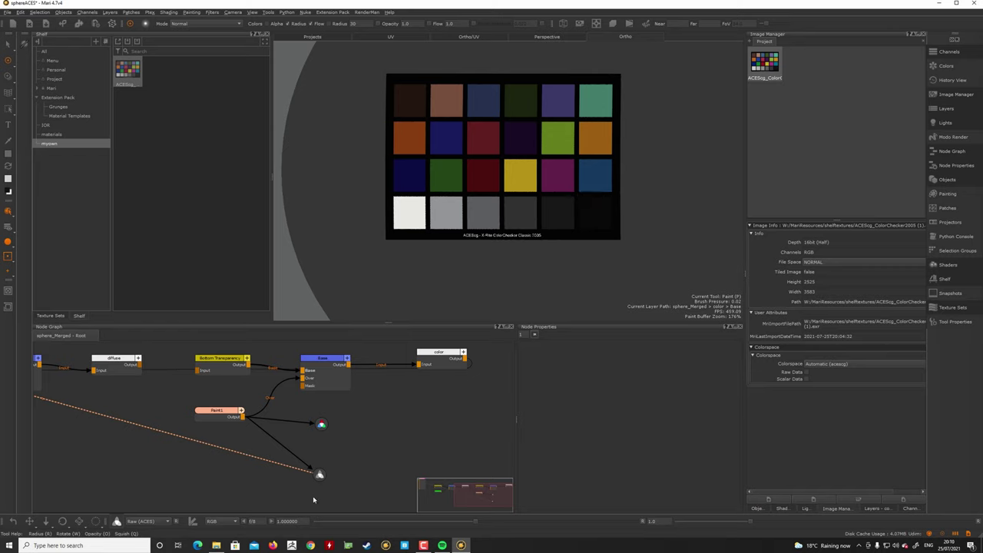
{"action": "left_click", "coordinate": [7, 12]}
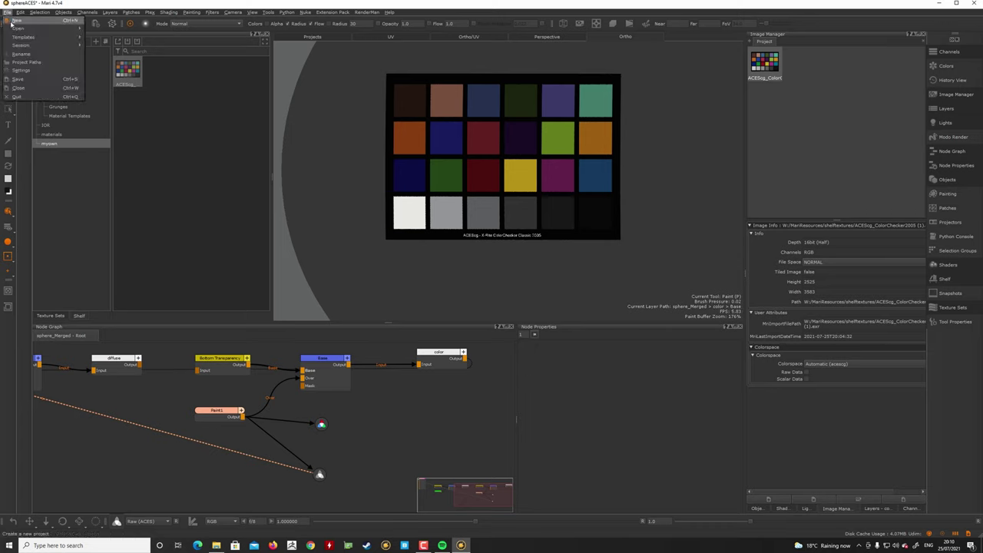
{"action": "left_click", "coordinate": [17, 71]}
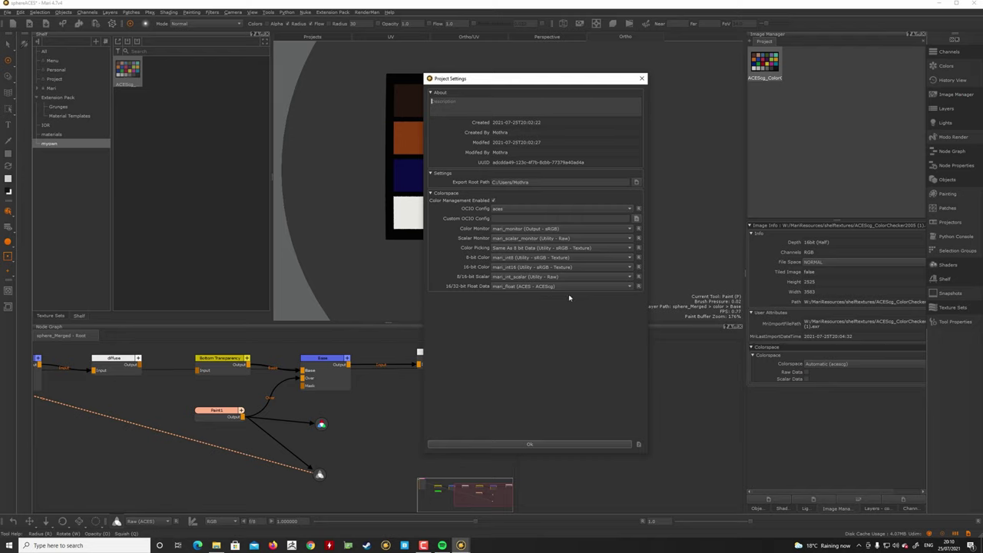
{"action": "left_click", "coordinate": [541, 446]}
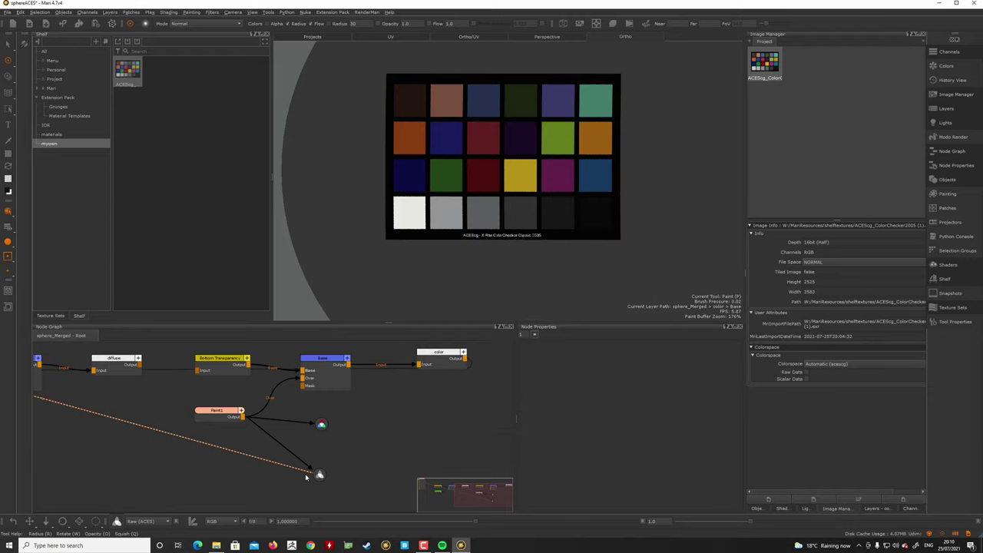
{"action": "left_click", "coordinate": [320, 475]}
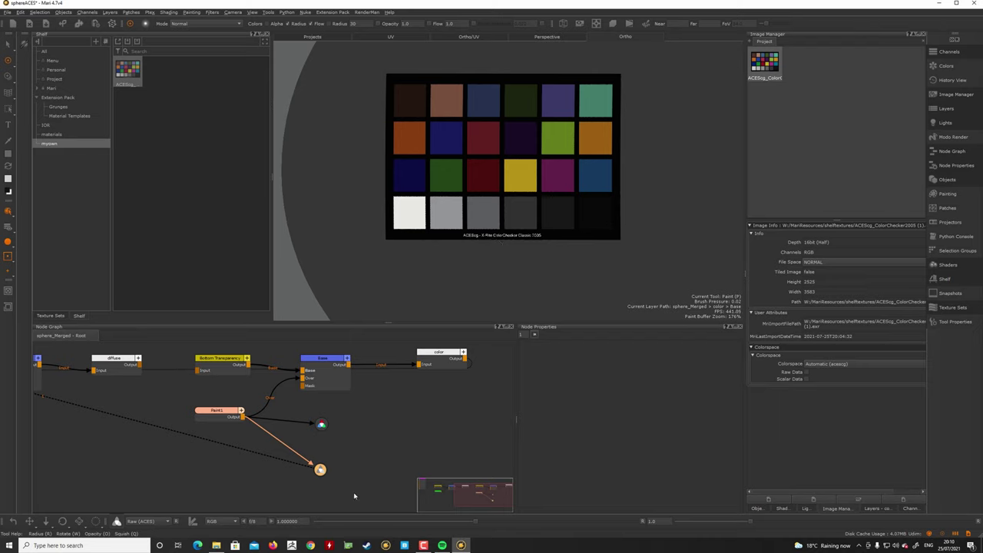
{"action": "mouse_move", "coordinate": [321, 469]}
{"action": "left_mouse_down"}
{"action": "mouse_move", "coordinate": [325, 481]}
{"action": "mouse_move", "coordinate": [322, 467]}
{"action": "left_mouse_up"}
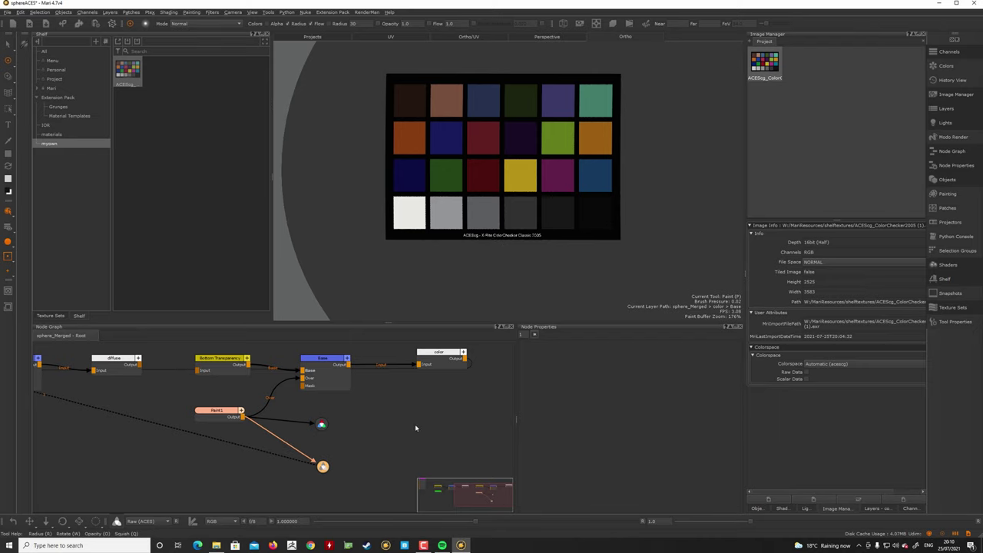
Step: Start a new 2048 x 2048, 16-bit half channel named scalar and mark it as scalar data
{"action": "middle_click_drag", "start_coordinate": [416, 428], "coordinate": [269, 429]}
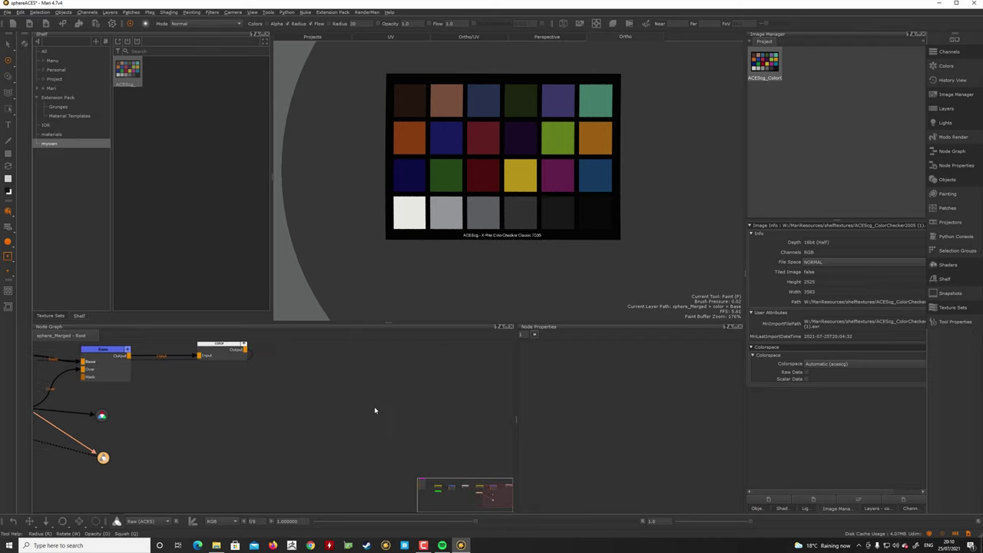
{"action": "middle_click_drag", "start_coordinate": [375, 410], "coordinate": [393, 434]}
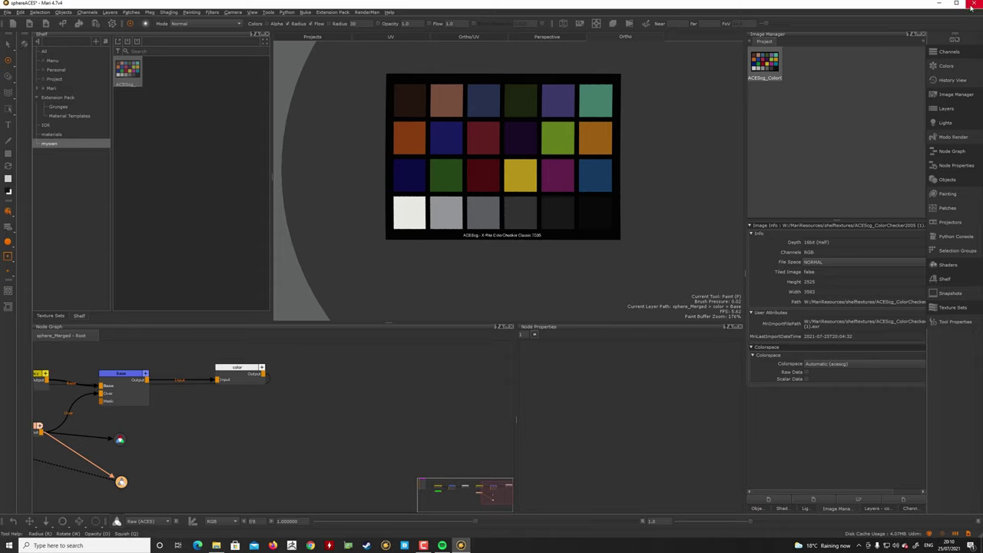
{"action": "left_click", "coordinate": [951, 51]}
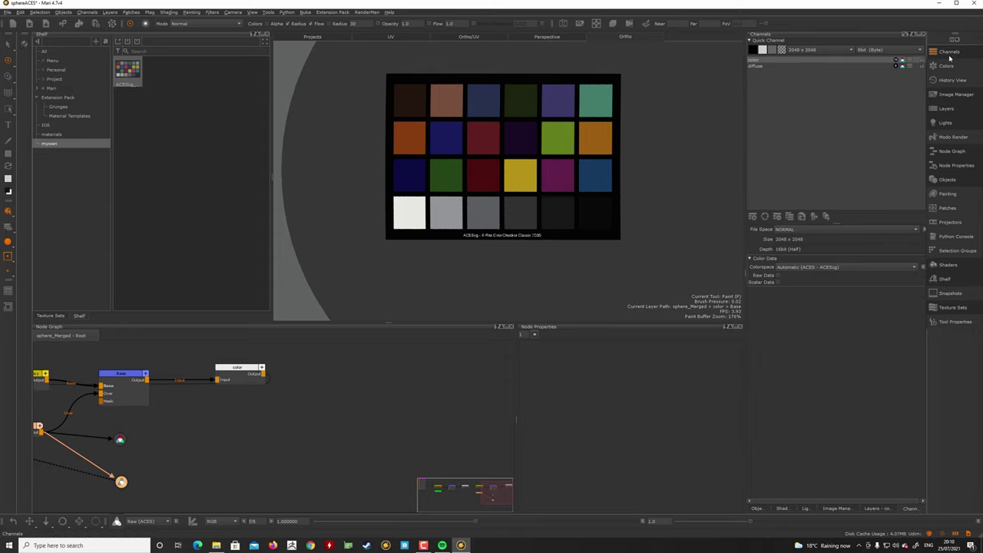
{"action": "left_click", "coordinate": [951, 54]}
{"action": "left_click", "coordinate": [951, 53]}
{"action": "left_click", "coordinate": [753, 217]}
{"action": "double_click", "coordinate": [453, 226]}
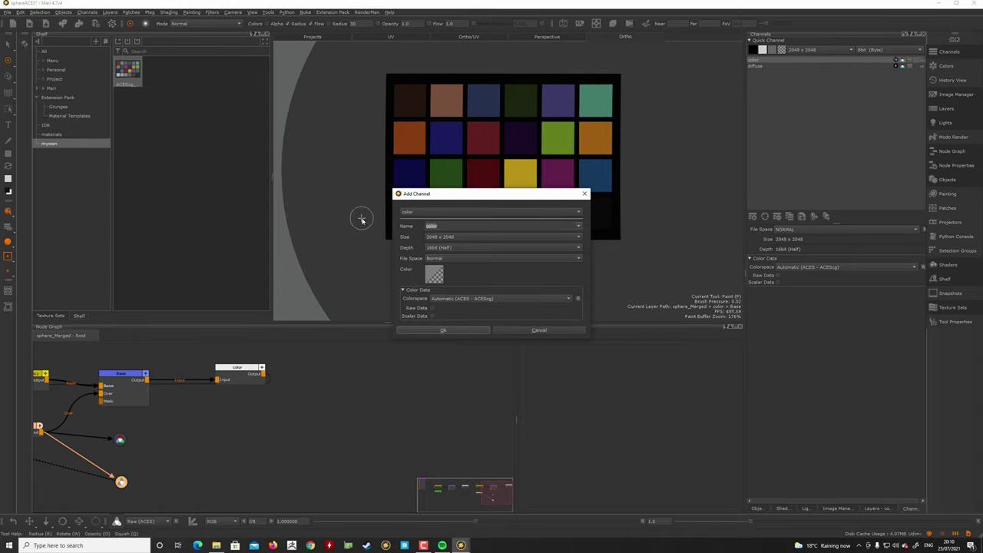
{"action": "type", "text": "colors"}
{"action": "left_click", "coordinate": [434, 316]}
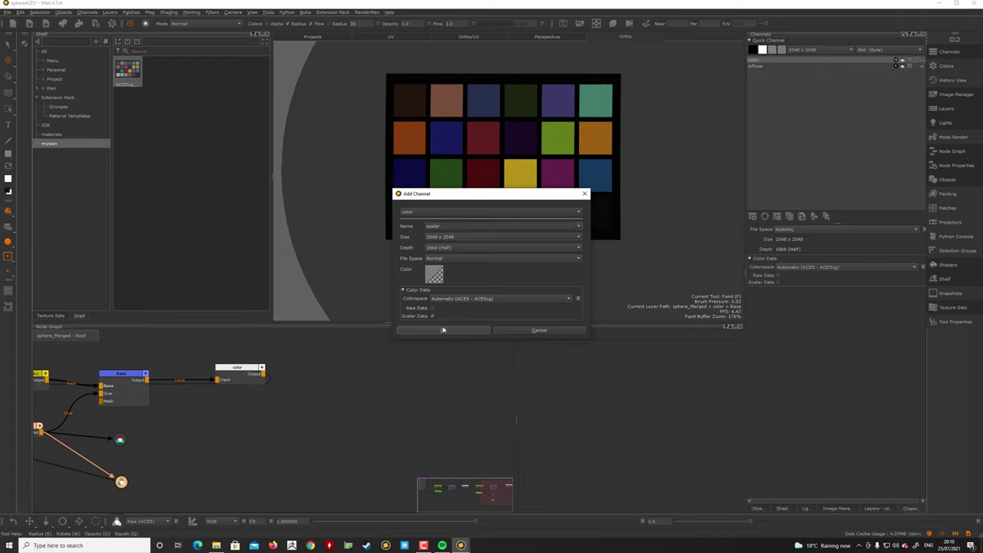
Step: Set the new channel's base color to neutral gray at 0.5 intensity and create the channel
{"action": "left_click", "coordinate": [436, 277]}
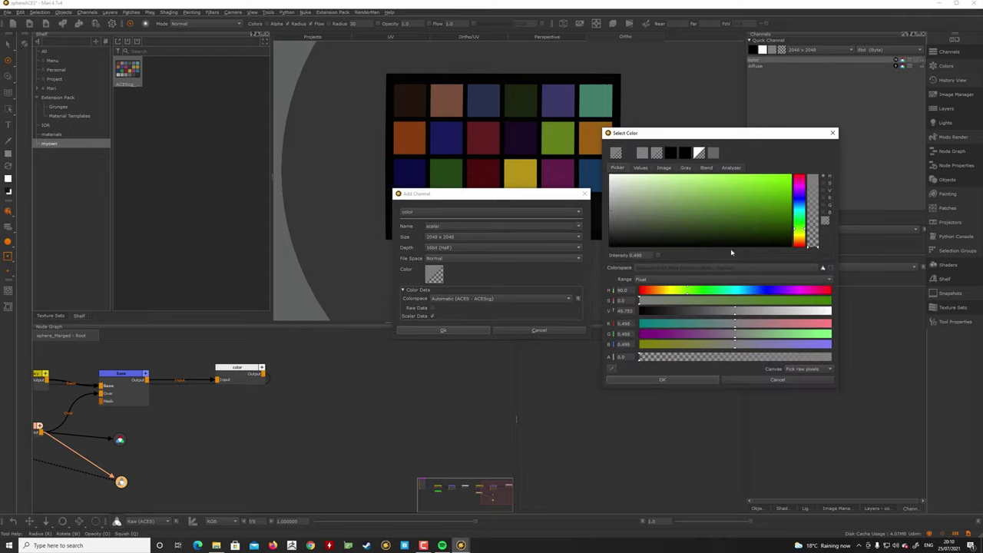
{"action": "left_click", "coordinate": [686, 169]}
{"action": "left_click", "coordinate": [716, 222]}
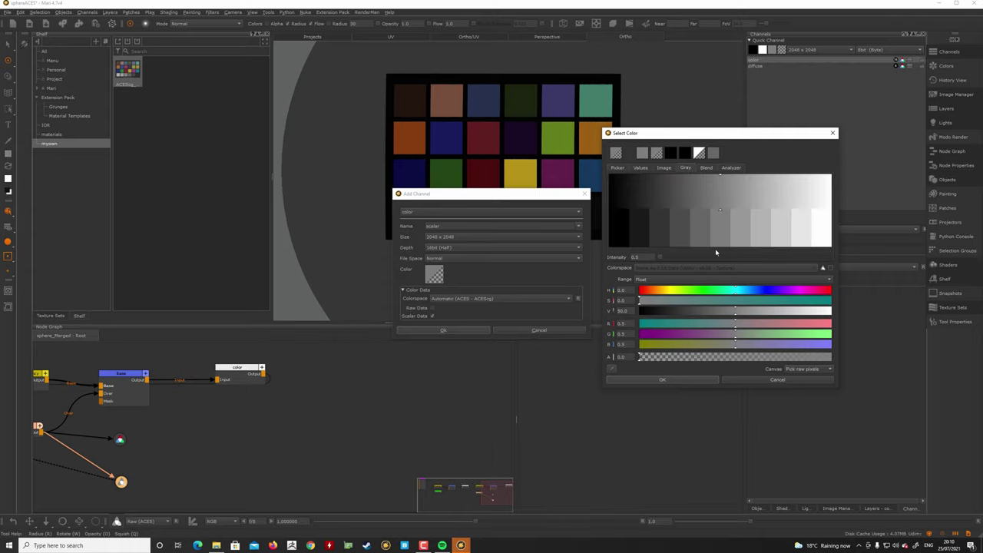
{"action": "left_click", "coordinate": [675, 380]}
{"action": "key", "text": "Return"}
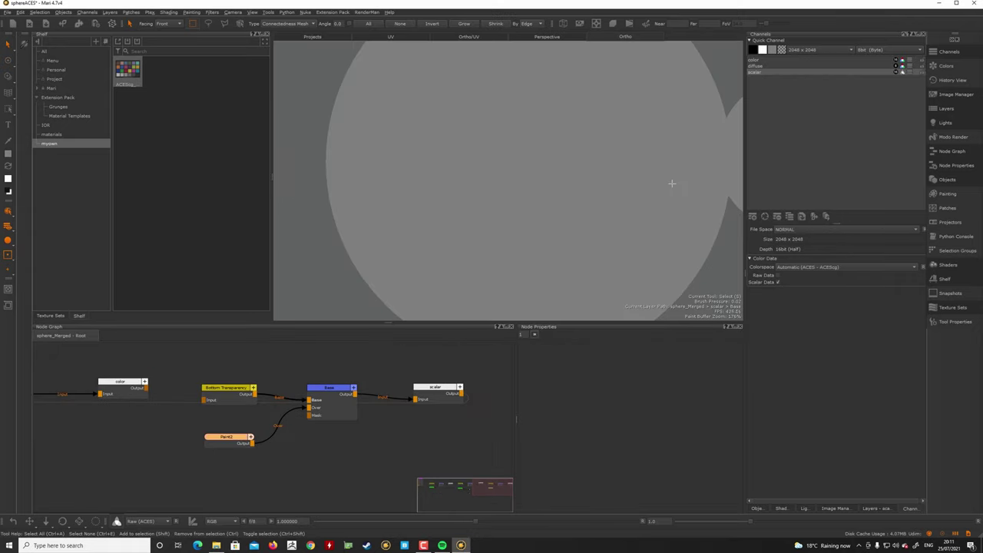
Step: Place the ACEScg ColorChecker image over the sphere and bake it into the scalar channel
{"action": "left_click", "coordinate": [956, 93]}
{"action": "mouse_move", "coordinate": [764, 61]}
{"action": "left_mouse_down"}
{"action": "mouse_move", "coordinate": [553, 201]}
{"action": "mouse_move", "coordinate": [549, 183]}
{"action": "mouse_move", "coordinate": [542, 213]}
{"action": "mouse_move", "coordinate": [531, 178]}
{"action": "left_mouse_up"}
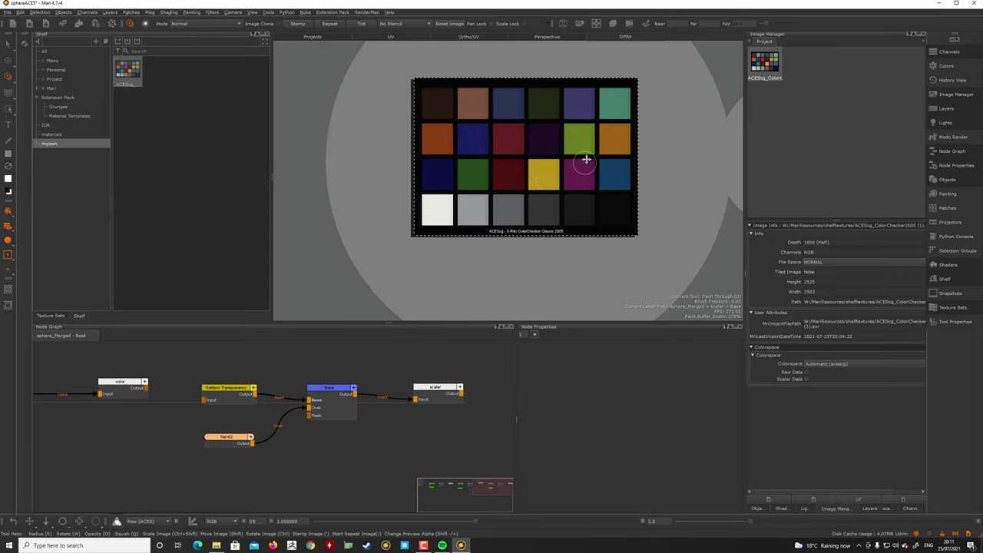
{"action": "key", "text": "p"}
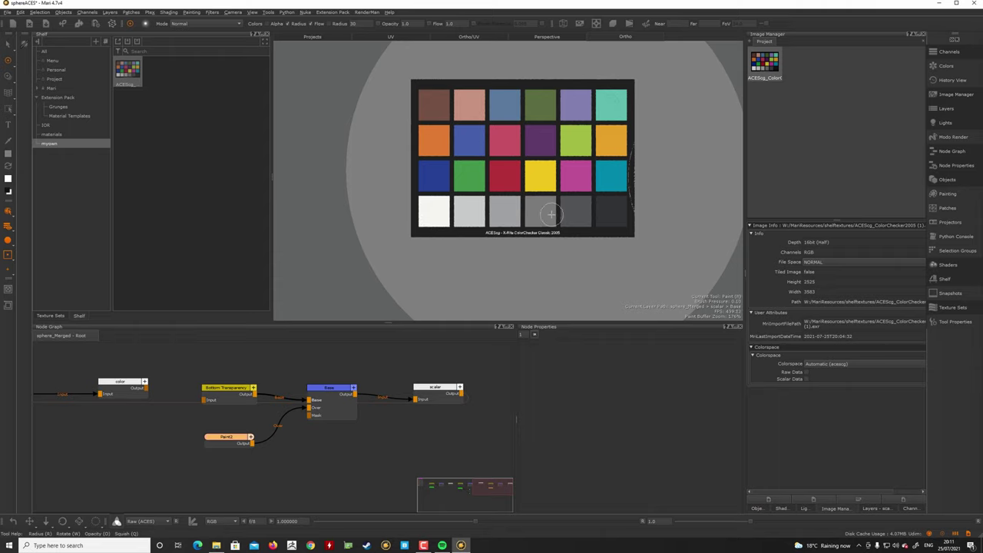
Step: Examine the painted color chart in the scalar channel from several angles
{"action": "left_click_drag", "start_coordinate": [552, 215], "coordinate": [541, 189], "text": "alt"}
{"action": "middle_click_drag", "start_coordinate": [541, 189], "coordinate": [531, 201], "text": "alt"}
{"action": "mouse_move", "coordinate": [531, 202]}
{"action": "left_mouse_down", "text": "alt"}
{"action": "mouse_move", "coordinate": [538, 230]}
{"action": "mouse_move", "coordinate": [531, 223]}
{"action": "left_mouse_up", "text": "alt"}
{"action": "middle_click_drag", "start_coordinate": [530, 198], "coordinate": [518, 189], "text": "alt"}
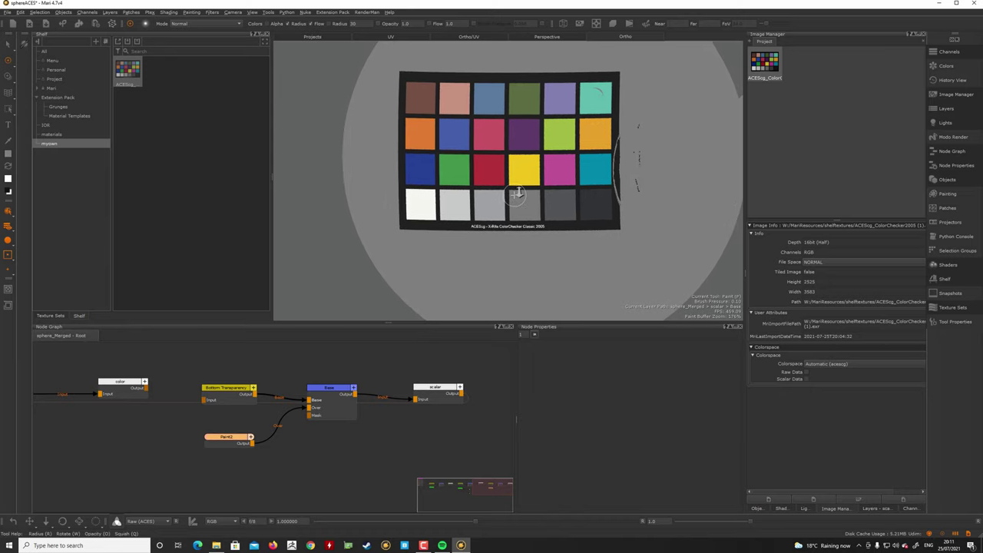
{"action": "right_click_drag", "start_coordinate": [510, 195], "coordinate": [516, 251], "text": "alt"}
{"action": "left_click_drag", "start_coordinate": [516, 252], "coordinate": [509, 252], "text": "alt"}
{"action": "left_click_drag", "start_coordinate": [437, 394], "coordinate": [444, 390]}
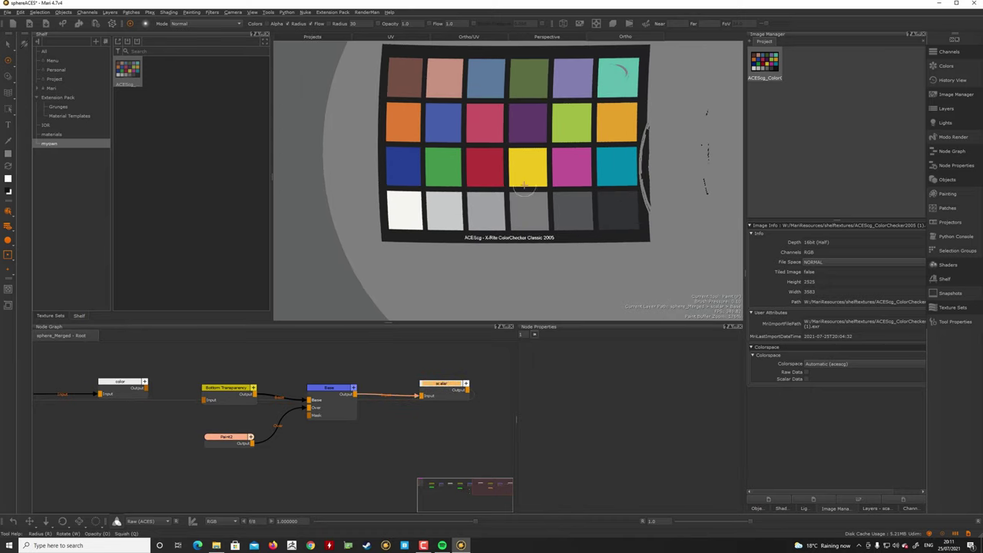
{"action": "left_click_drag", "start_coordinate": [526, 192], "coordinate": [520, 277], "text": "alt"}
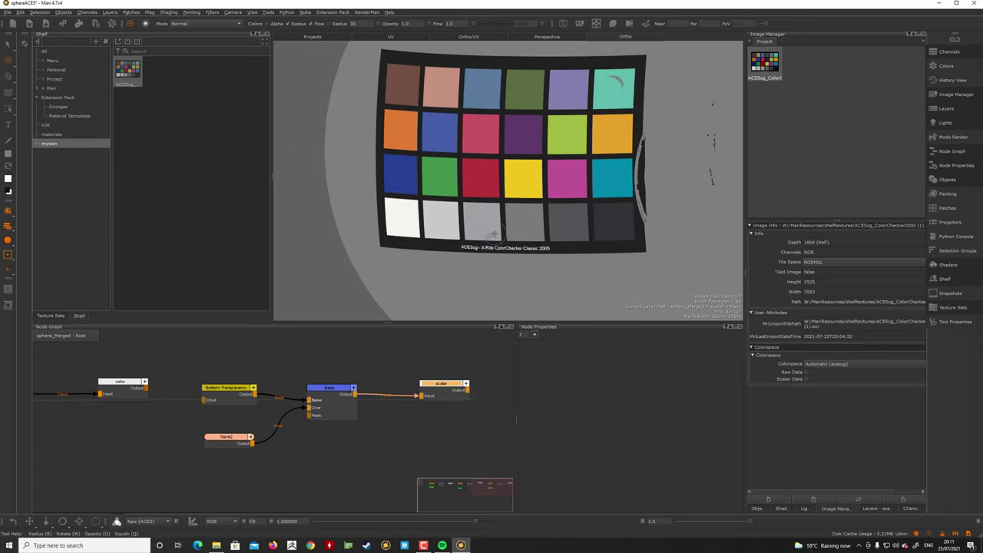
{"action": "left_click_drag", "start_coordinate": [502, 233], "coordinate": [495, 239], "text": "alt"}
{"action": "left_click", "coordinate": [350, 451]}
{"action": "key", "text": "Tab"}
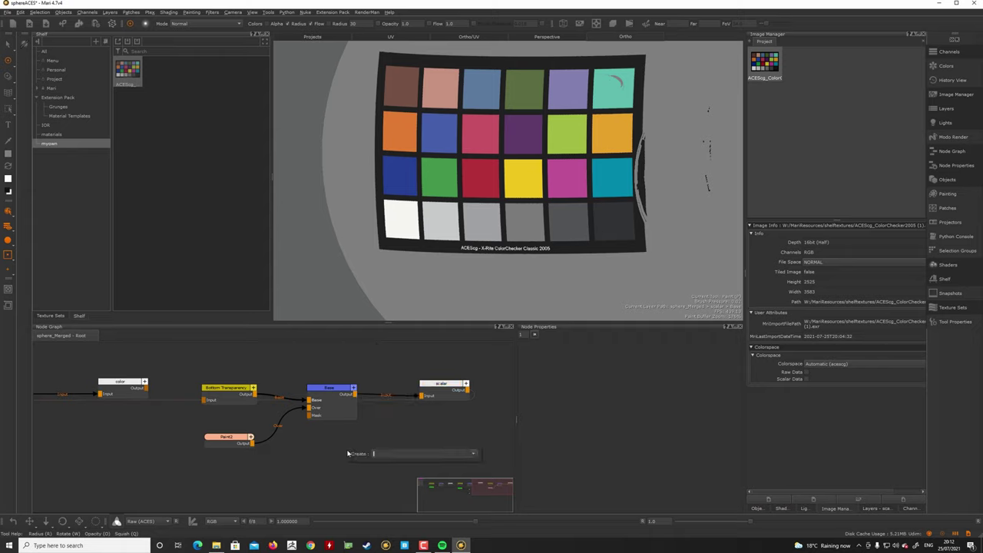
{"action": "left_click", "coordinate": [312, 481]}
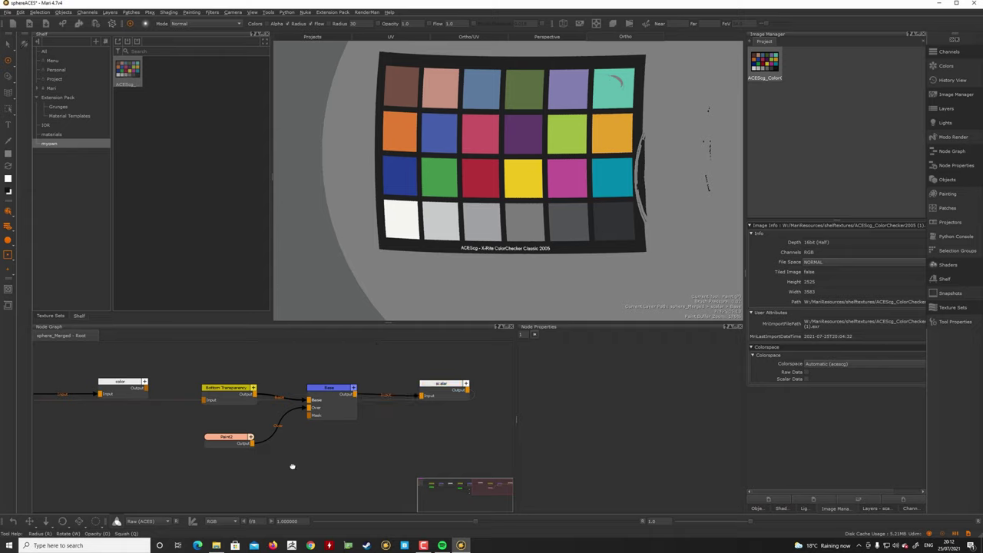
Step: Reconnect the sRGB viewer node to the Paint2 output and display the scalar channel's chart through it
{"action": "middle_click_drag", "start_coordinate": [221, 492], "coordinate": [304, 432]}
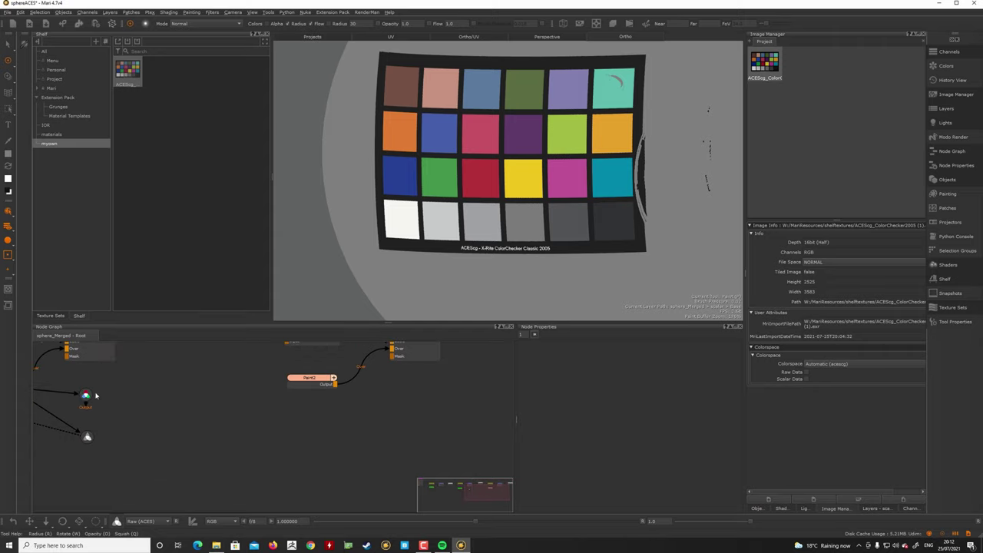
{"action": "mouse_move", "coordinate": [94, 394]}
{"action": "left_mouse_down"}
{"action": "mouse_move", "coordinate": [394, 415]}
{"action": "mouse_move", "coordinate": [364, 414]}
{"action": "mouse_move", "coordinate": [331, 387]}
{"action": "left_mouse_up"}
{"action": "left_click", "coordinate": [387, 401]}
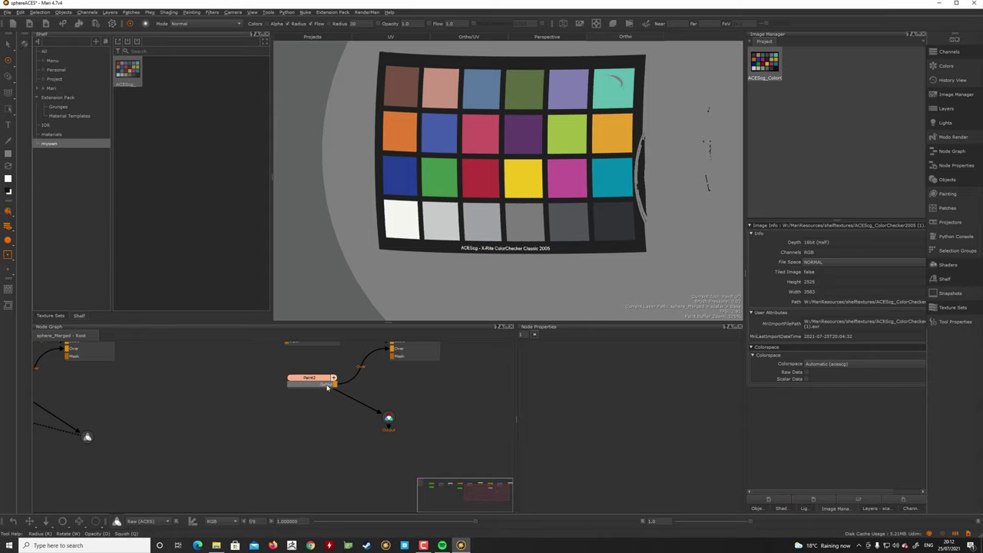
{"action": "left_click", "coordinate": [391, 419]}
{"action": "key", "text": "1"}
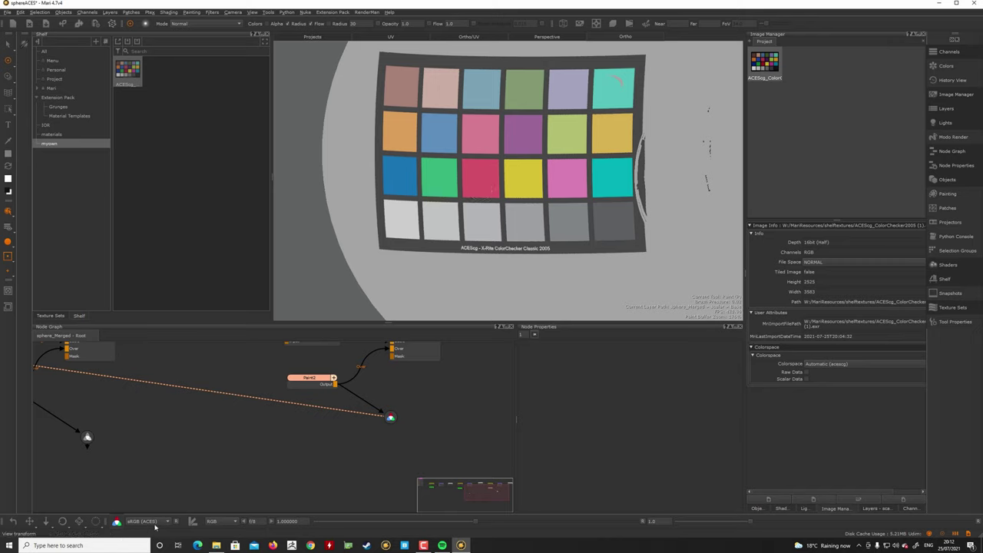
{"action": "left_click_drag", "start_coordinate": [391, 419], "coordinate": [398, 422]}
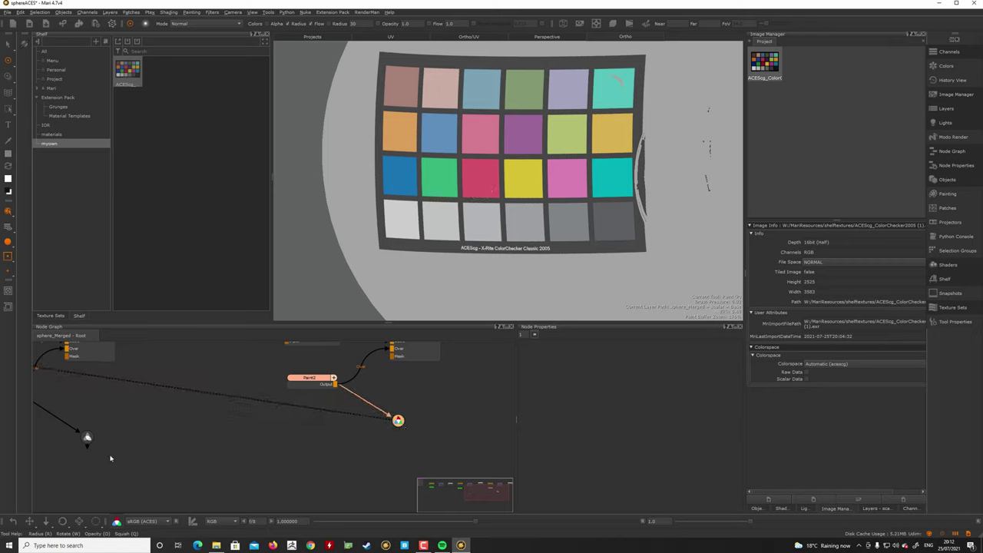
Step: Reconnect the Raw viewer node to the Paint2 output, display through it, and place the node below the sRGB viewer
{"action": "mouse_move", "coordinate": [87, 437]}
{"action": "left_mouse_down"}
{"action": "mouse_move", "coordinate": [384, 467]}
{"action": "mouse_move", "coordinate": [377, 470]}
{"action": "mouse_move", "coordinate": [326, 388]}
{"action": "left_mouse_up"}
{"action": "double_click", "coordinate": [383, 471]}
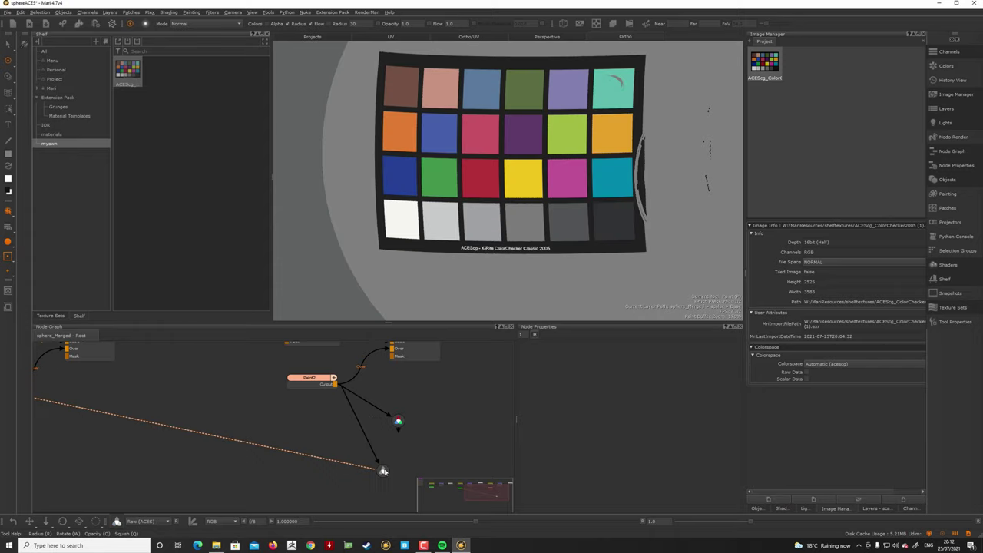
{"action": "left_click_drag", "start_coordinate": [383, 472], "coordinate": [399, 467]}
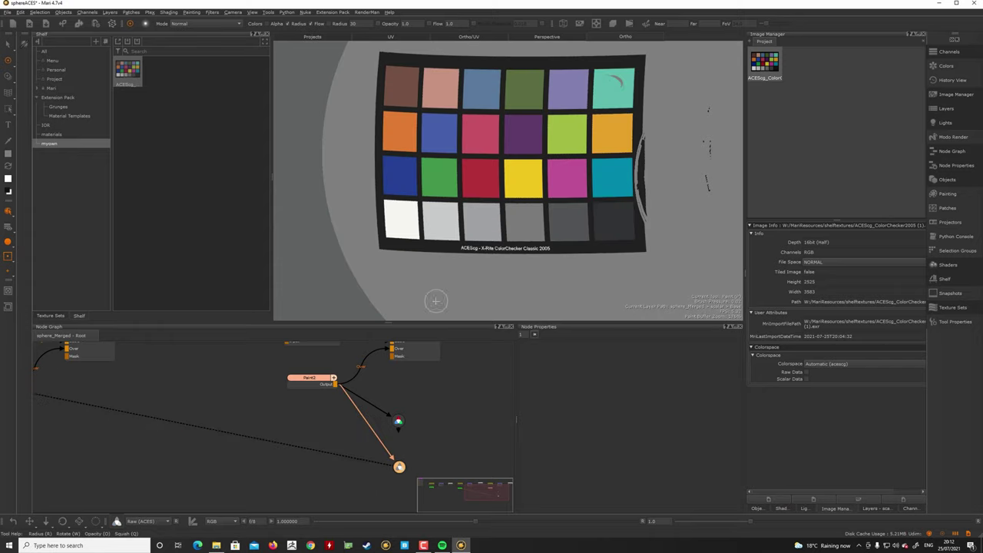
Step: Disconnect the sRGB and Raw viewer nodes from the Paint2 output, leaving both nodes unconnected below it
{"action": "left_click_drag", "start_coordinate": [398, 424], "coordinate": [402, 417]}
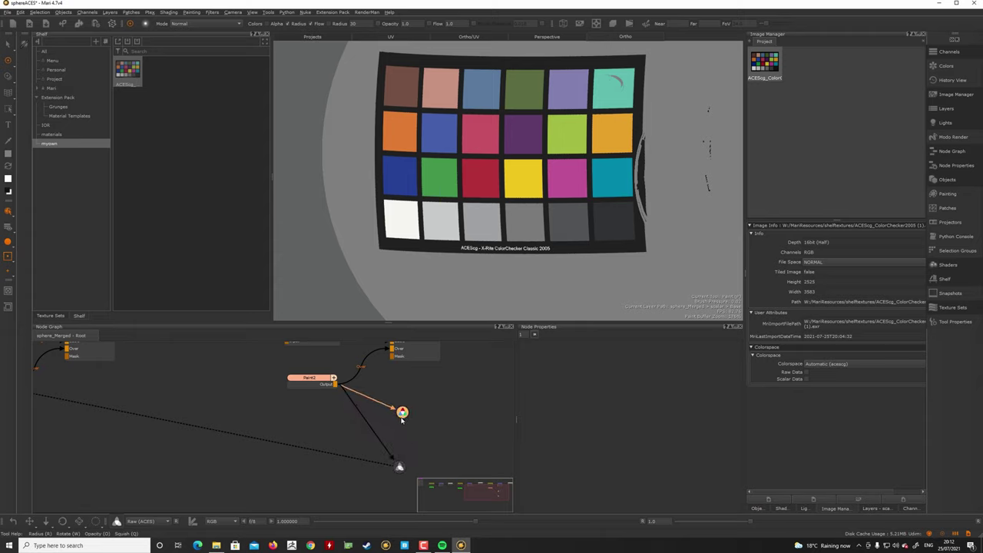
{"action": "left_click_drag", "start_coordinate": [403, 416], "coordinate": [403, 411]}
{"action": "left_click", "coordinate": [401, 464]}
{"action": "mouse_move", "coordinate": [400, 469]}
{"action": "left_mouse_down"}
{"action": "mouse_move", "coordinate": [393, 424]}
{"action": "mouse_move", "coordinate": [379, 413]}
{"action": "mouse_move", "coordinate": [413, 414]}
{"action": "mouse_move", "coordinate": [405, 418]}
{"action": "left_mouse_up"}
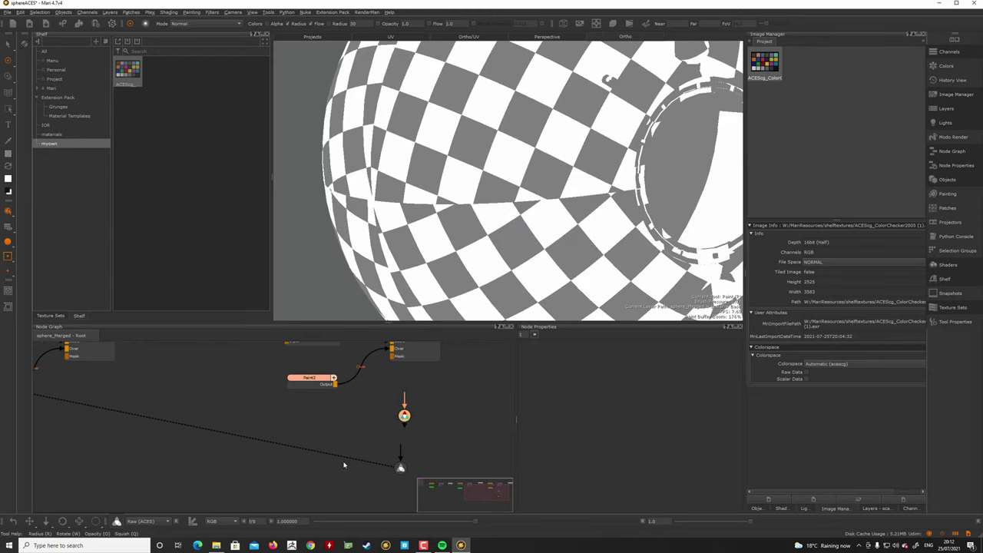
Step: Display the color channel node in the viewport and turn the sphere so the chart faces the camera
{"action": "scroll", "coordinate": [343, 464], "scroll_direction": "down", "scroll_amount": 3}
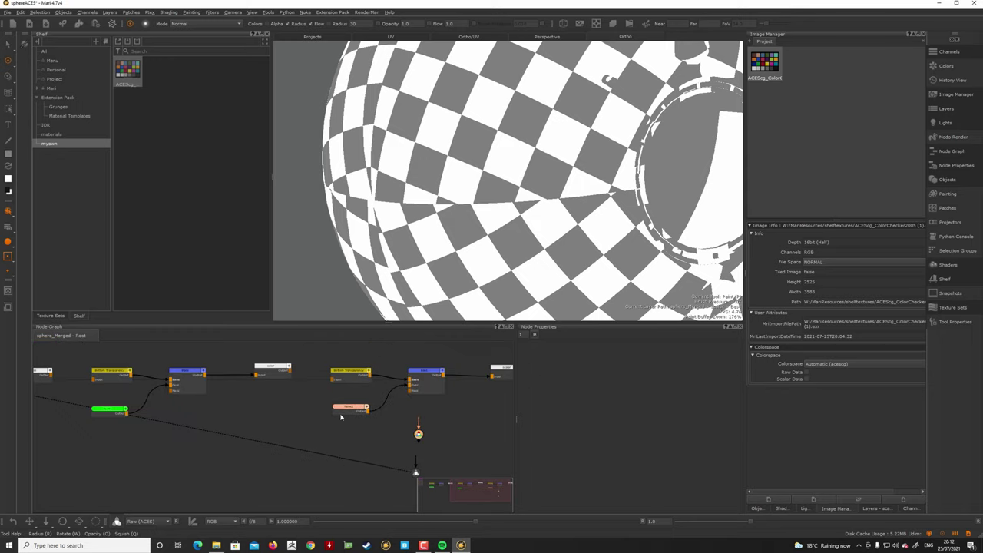
{"action": "middle_click_drag", "start_coordinate": [212, 476], "coordinate": [245, 466]}
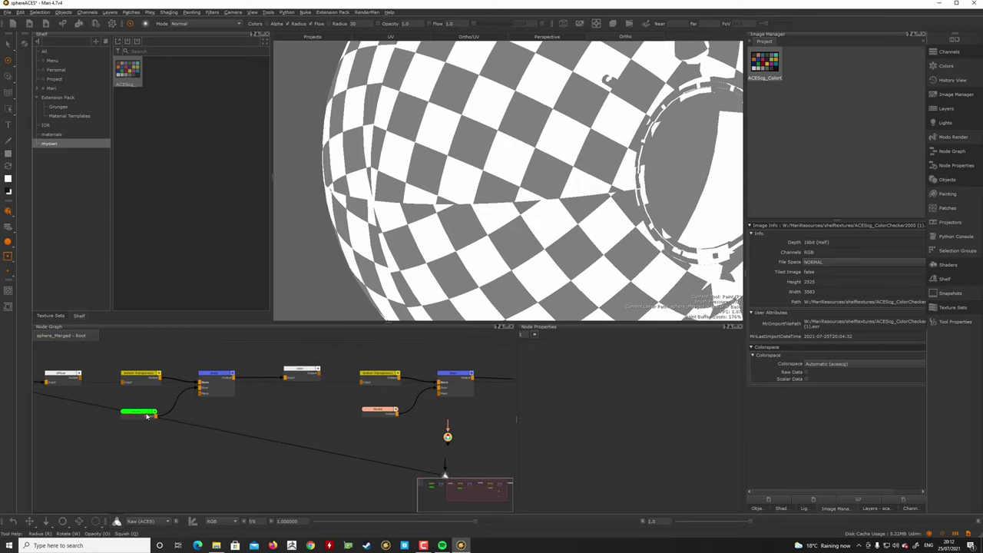
{"action": "left_click_drag", "start_coordinate": [147, 416], "coordinate": [145, 418]}
{"action": "middle_click_drag", "start_coordinate": [262, 407], "coordinate": [272, 416]}
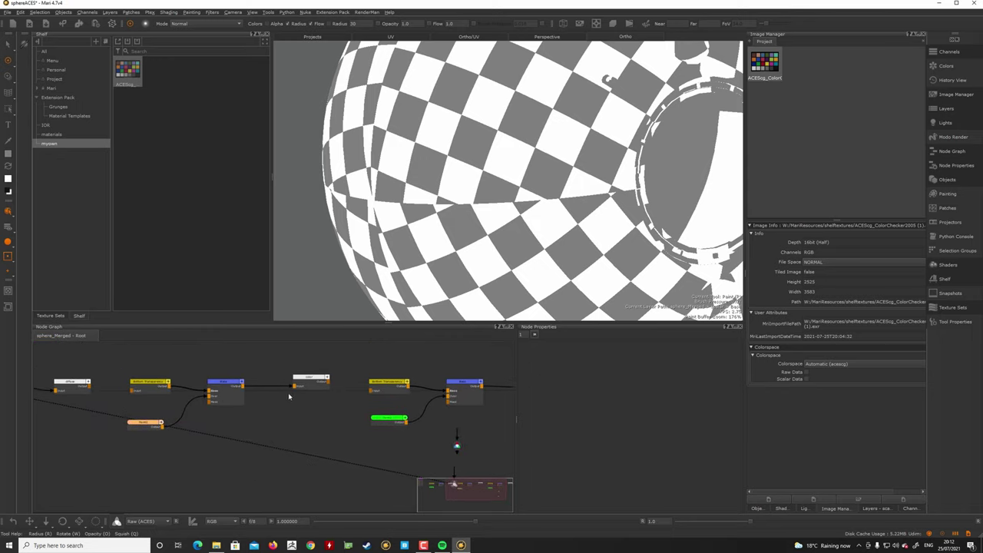
{"action": "left_click_drag", "start_coordinate": [316, 380], "coordinate": [317, 381]}
{"action": "left_click", "coordinate": [323, 358]}
{"action": "left_click_drag", "start_coordinate": [122, 359], "coordinate": [316, 381]}
{"action": "left_click", "coordinate": [315, 407]}
{"action": "left_click", "coordinate": [314, 381]}
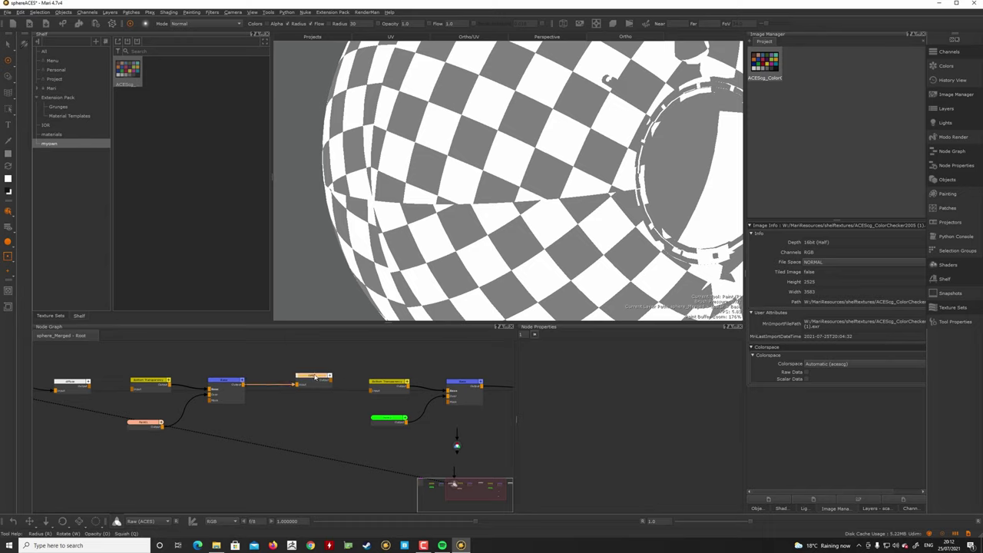
{"action": "key", "text": "v"}
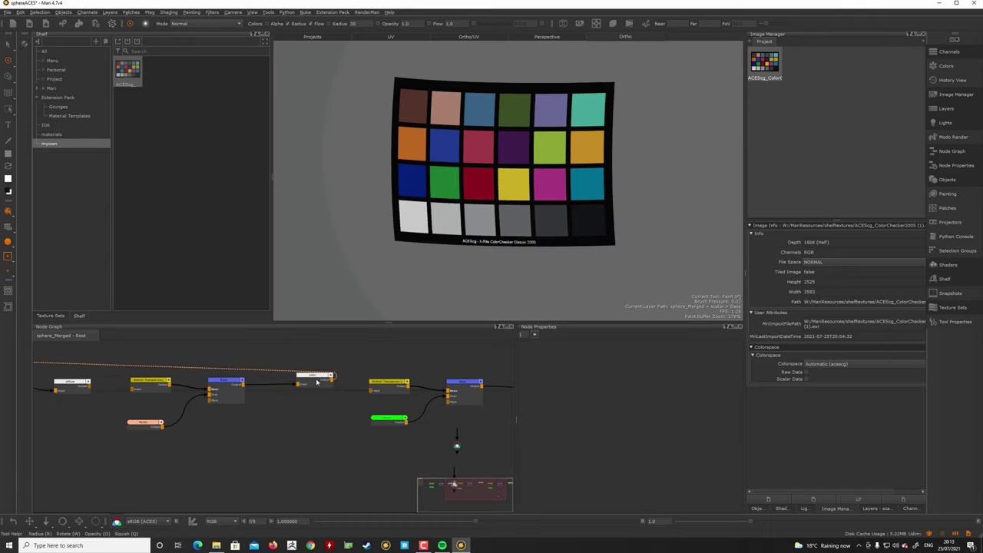
{"action": "mouse_move", "coordinate": [507, 173]}
{"action": "left_mouse_down", "text": "alt"}
{"action": "mouse_move", "coordinate": [523, 171]}
{"action": "mouse_move", "coordinate": [511, 213]}
{"action": "mouse_move", "coordinate": [549, 144]}
{"action": "mouse_move", "coordinate": [544, 168]}
{"action": "left_mouse_up", "text": "alt"}
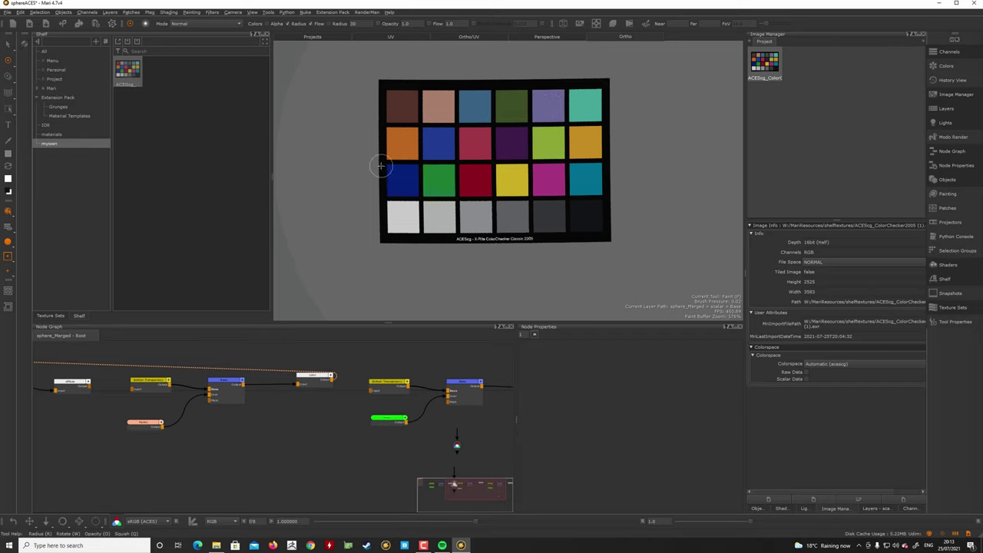
Step: Delete the unconnected sRGB and Raw viewer nodes from the node graph
{"action": "mouse_move", "coordinate": [358, 407]}
{"action": "middle_mouse_down"}
{"action": "mouse_move", "coordinate": [314, 390]}
{"action": "mouse_move", "coordinate": [346, 417]}
{"action": "middle_mouse_up"}
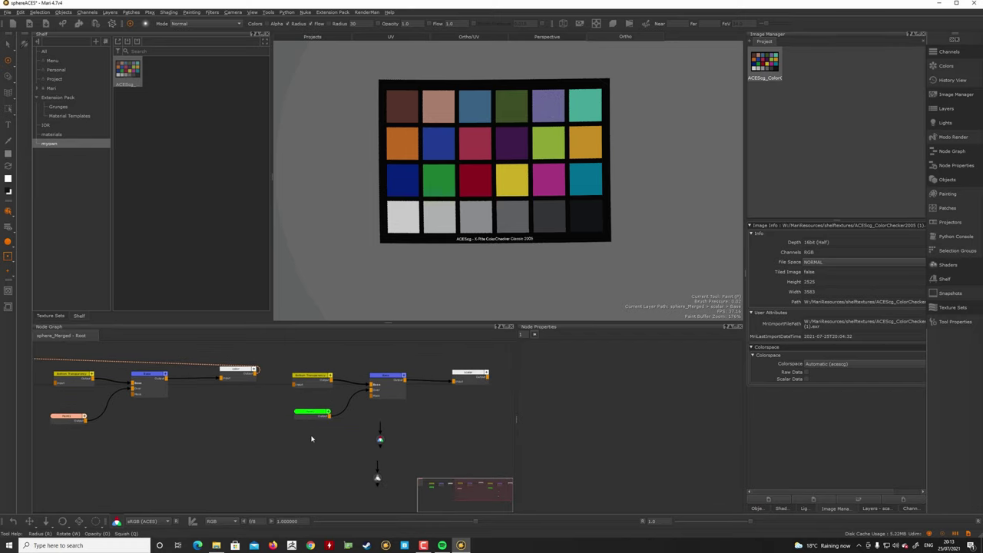
{"action": "mouse_move", "coordinate": [76, 418]}
{"action": "left_mouse_down"}
{"action": "mouse_move", "coordinate": [91, 412]}
{"action": "mouse_move", "coordinate": [83, 420]}
{"action": "left_mouse_up"}
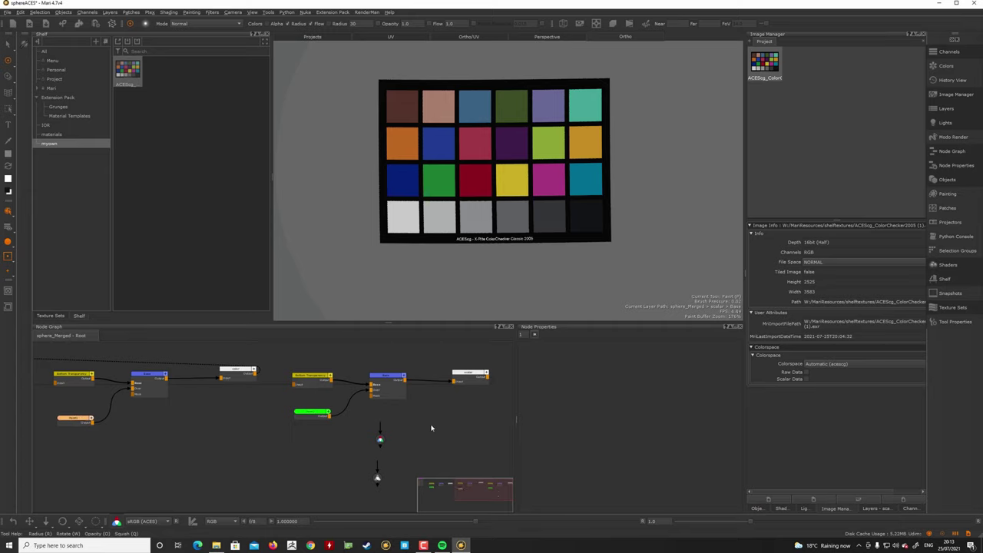
{"action": "left_click_drag", "start_coordinate": [406, 417], "coordinate": [357, 491]}
{"action": "key", "text": "Delete"}
Step: Delete the scalar channel's Paint2 node and arrange the scalar branch below the color branch
{"action": "left_click_drag", "start_coordinate": [301, 356], "coordinate": [238, 483]}
{"action": "left_click", "coordinate": [322, 413]}
{"action": "key", "text": "Delete"}
{"action": "middle_click_drag", "start_coordinate": [285, 424], "coordinate": [369, 411]}
{"action": "left_click", "coordinate": [369, 412]}
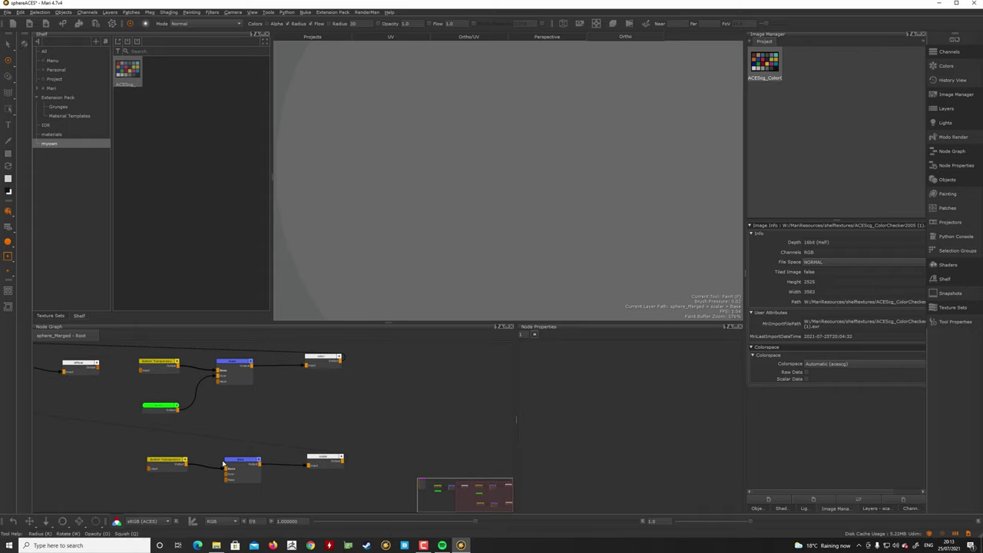
Step: Connect the color channel's Paint node to the scalar branch's merge node as well, and display the scalar channel node
{"action": "left_click_drag", "start_coordinate": [163, 409], "coordinate": [156, 407]}
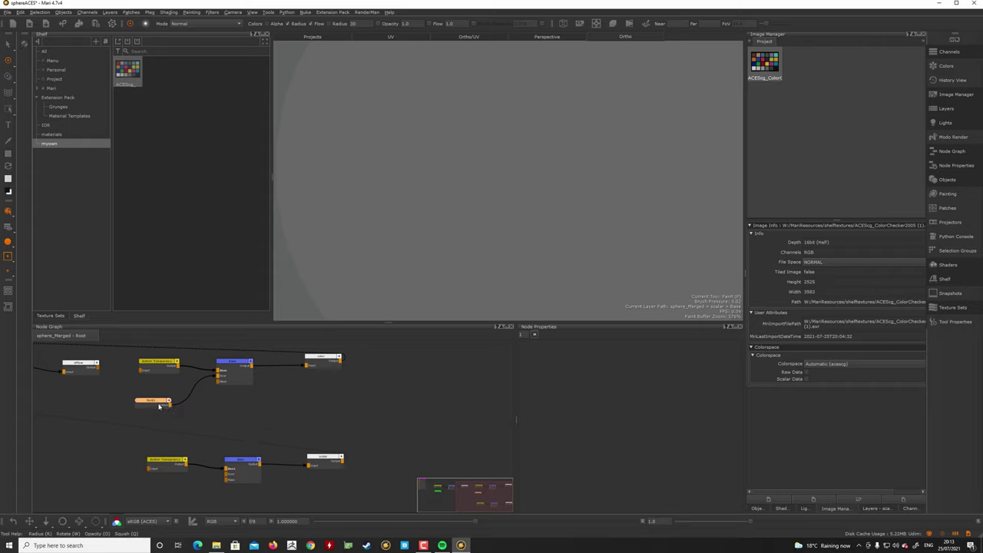
{"action": "left_click_drag", "start_coordinate": [159, 407], "coordinate": [164, 405]}
{"action": "left_click_drag", "start_coordinate": [328, 360], "coordinate": [332, 363]}
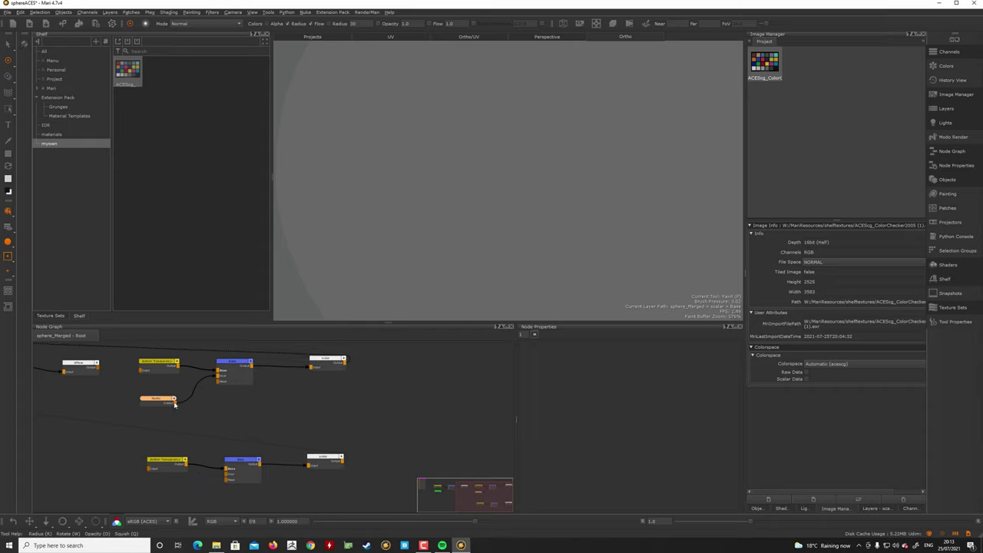
{"action": "left_click_drag", "start_coordinate": [163, 399], "coordinate": [230, 469]}
{"action": "left_click_drag", "start_coordinate": [168, 467], "coordinate": [168, 471]}
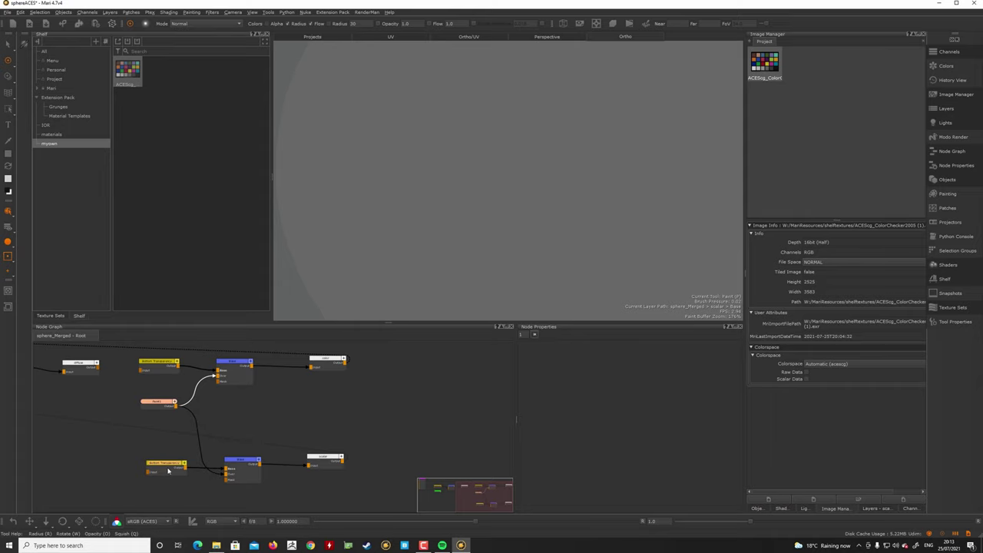
{"action": "left_click_drag", "start_coordinate": [325, 461], "coordinate": [330, 462]}
{"action": "key", "text": "v"}
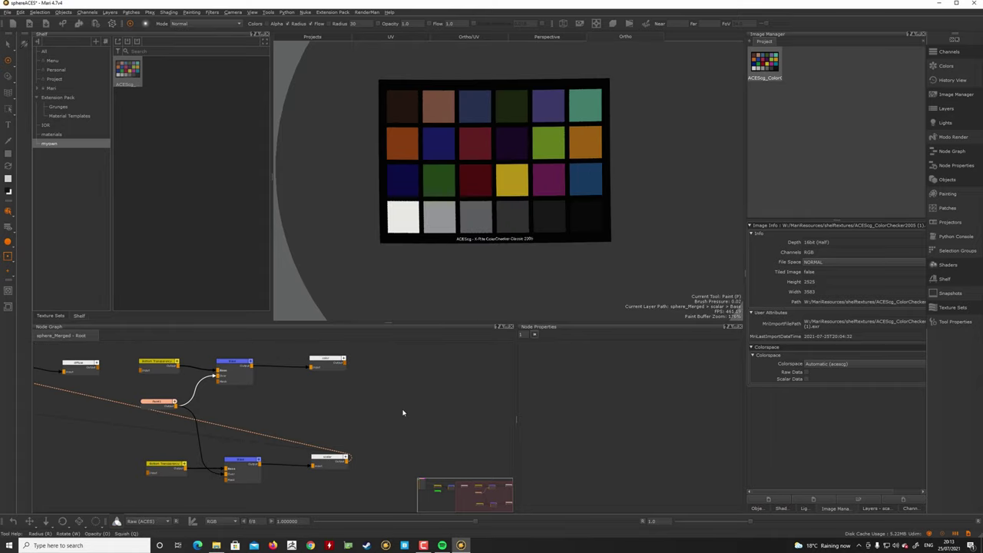
Step: Create a View As Scalar node between the two branches, connect it to the shared Paint node's output, and display through it
{"action": "middle_click_drag", "start_coordinate": [404, 412], "coordinate": [374, 406]}
{"action": "left_click", "coordinate": [371, 396]}
{"action": "key", "text": "Tab"}
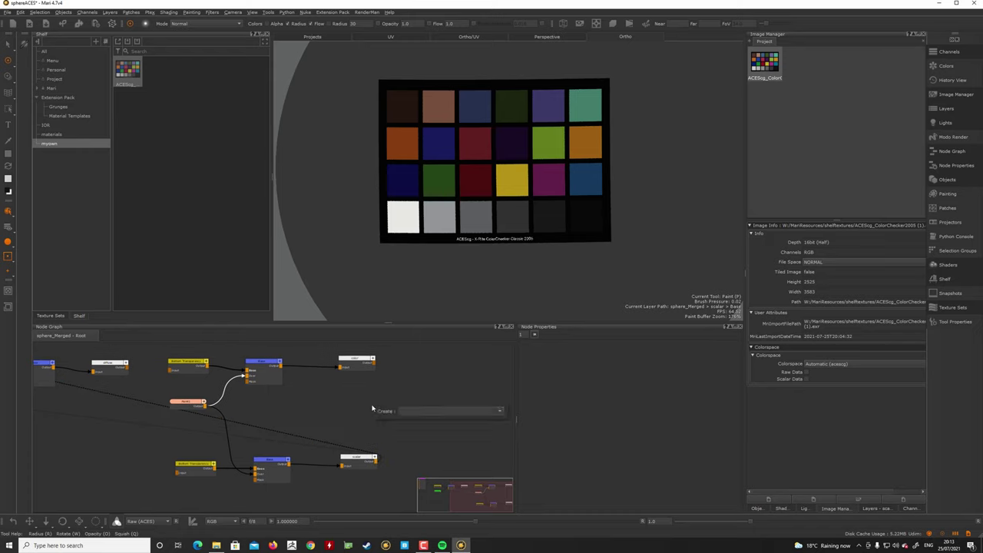
{"action": "type", "text": "view"}
{"action": "key", "text": "Down"}
{"action": "key", "text": "Down"}
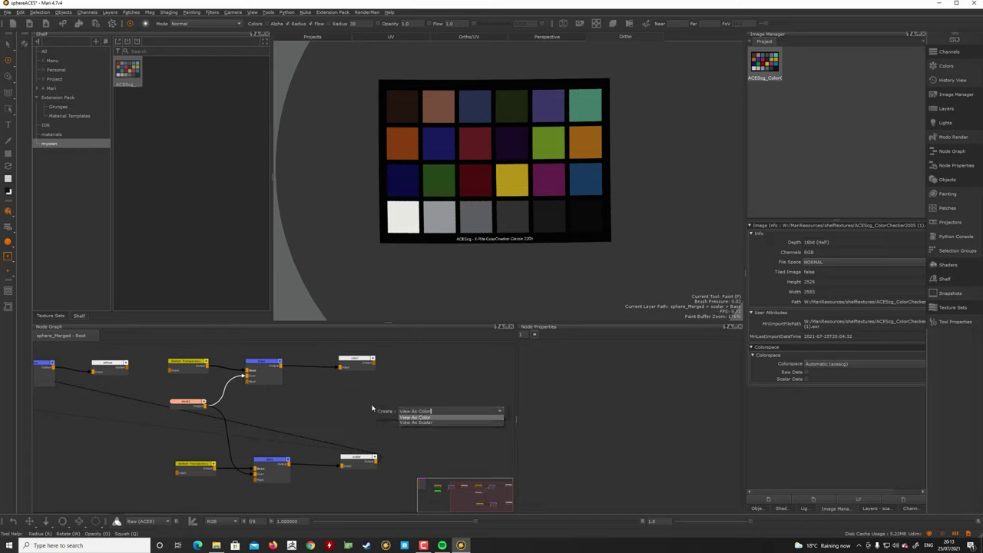
{"action": "key", "text": "Return"}
{"action": "mouse_move", "coordinate": [377, 395]}
{"action": "left_mouse_down"}
{"action": "mouse_move", "coordinate": [365, 386]}
{"action": "mouse_move", "coordinate": [203, 407]}
{"action": "left_mouse_up"}
{"action": "left_click_drag", "start_coordinate": [377, 410], "coordinate": [374, 410]}
{"action": "key", "text": "v"}
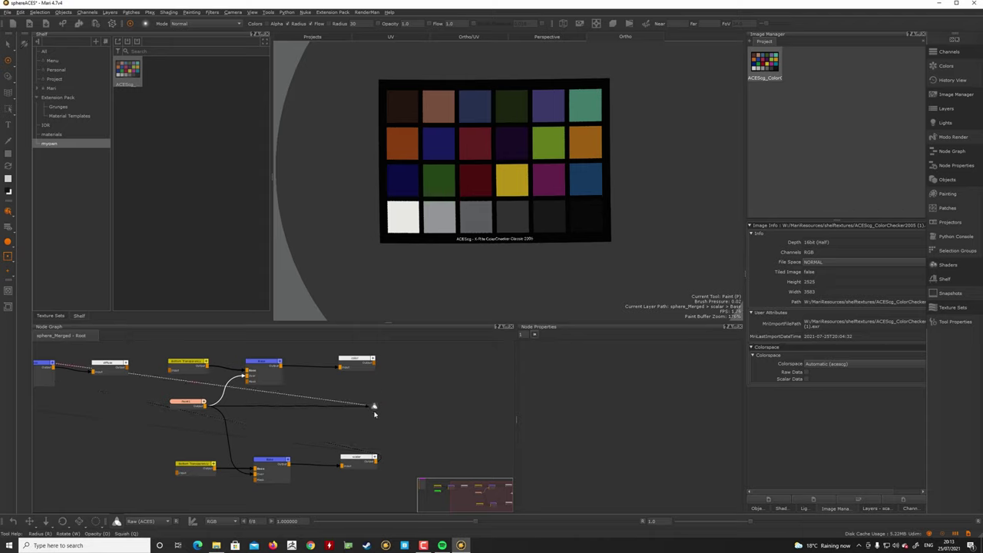
Step: Compare the chart in the color channel node with its display through the View As Scalar node
{"action": "left_click_drag", "start_coordinate": [357, 365], "coordinate": [364, 364]}
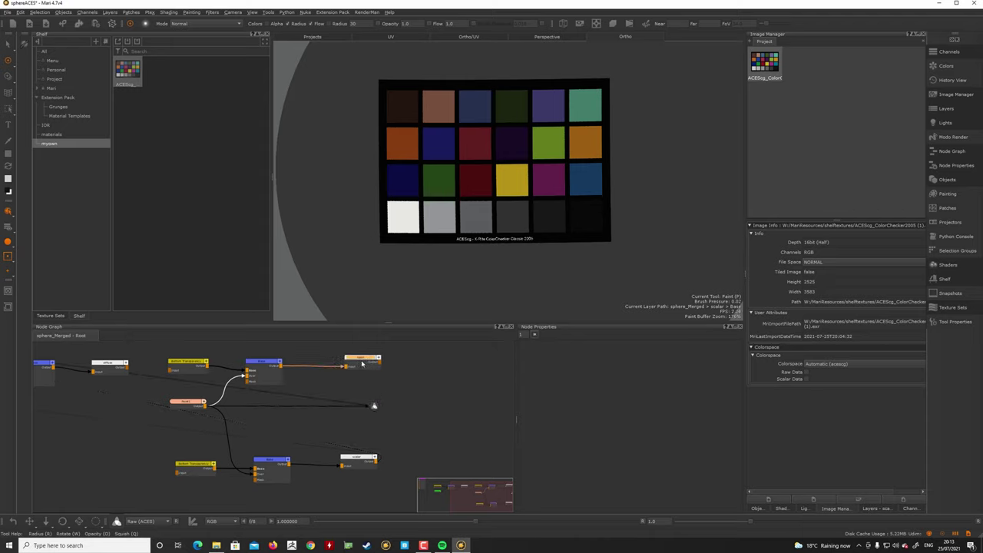
{"action": "key", "text": "v"}
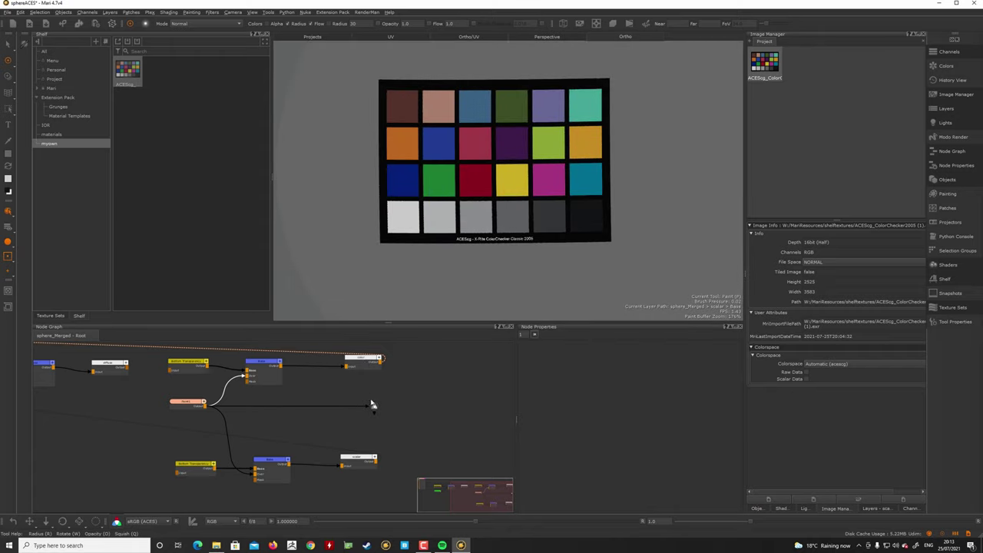
{"action": "left_click", "coordinate": [373, 406]}
{"action": "left_click", "coordinate": [371, 407]}
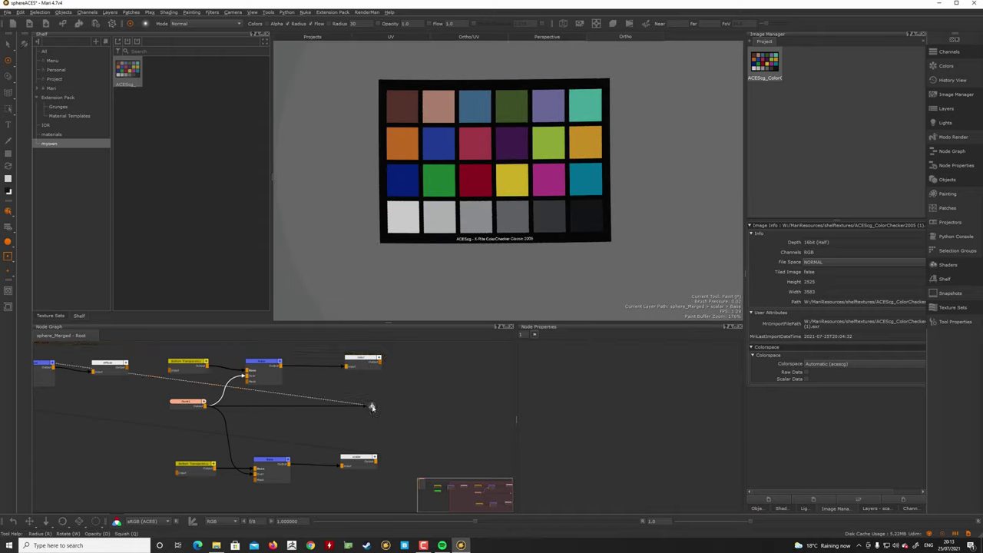
{"action": "left_click", "coordinate": [371, 408]}
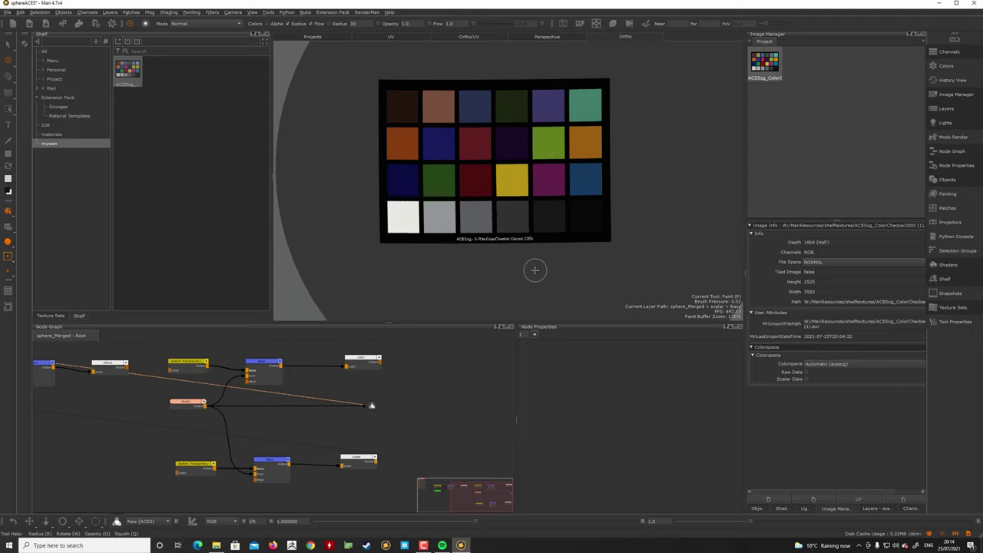
Step: Display the shared Paint node directly and sample the chart's fourth gray patch with the Eye Dropper
{"action": "middle_click_drag", "start_coordinate": [513, 270], "coordinate": [520, 252], "text": "alt"}
{"action": "right_click_drag", "start_coordinate": [520, 252], "coordinate": [529, 232], "text": "alt"}
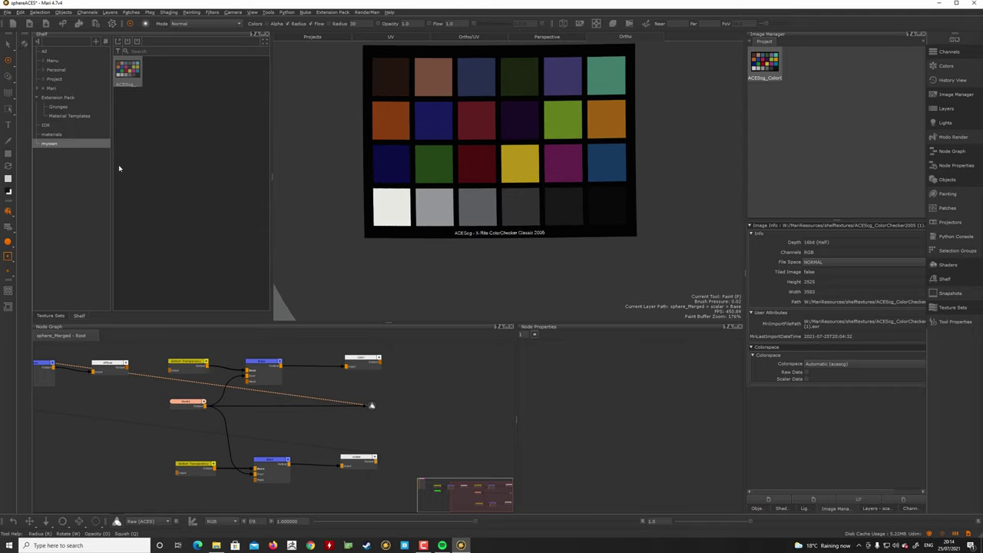
{"action": "key", "text": "c"}
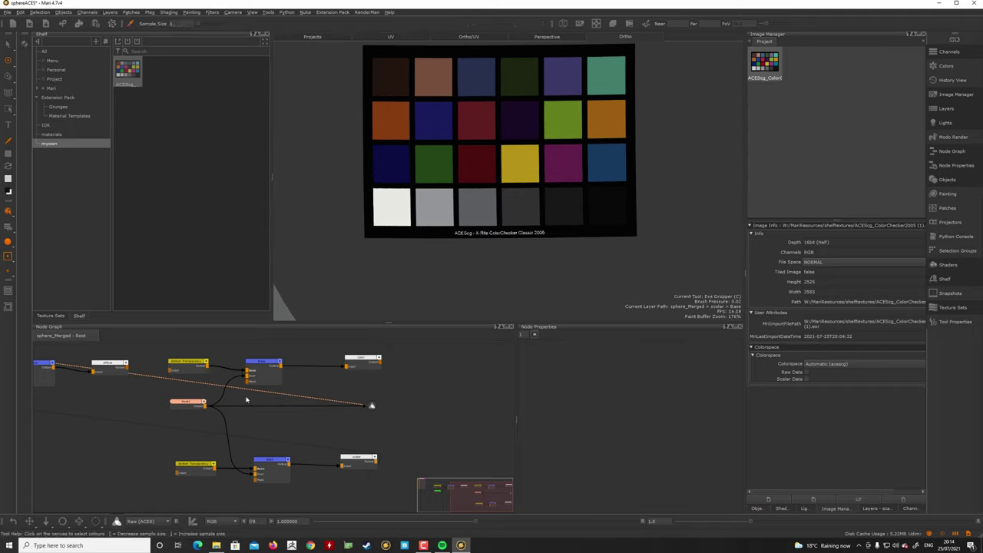
{"action": "double_click", "coordinate": [196, 406]}
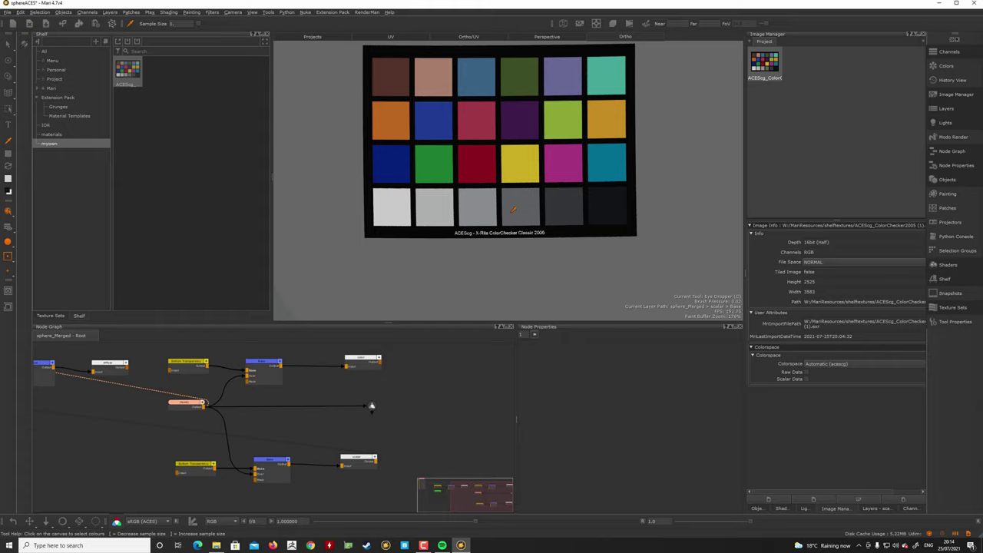
{"action": "left_click", "coordinate": [528, 228]}
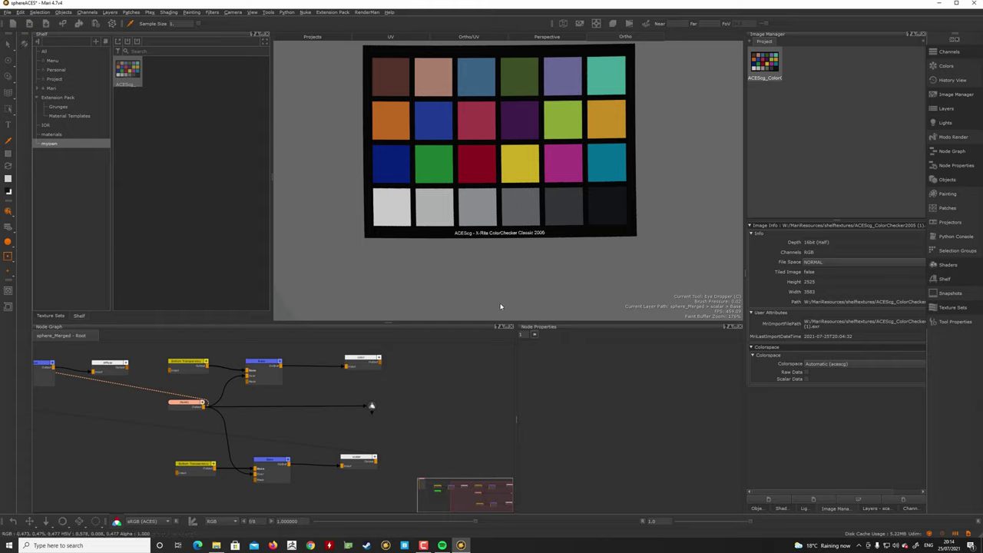
Step: Sample the yellow patch and the gray patch below it using Pick raw pixels, and accept the picked color
{"action": "left_click", "coordinate": [611, 369]}
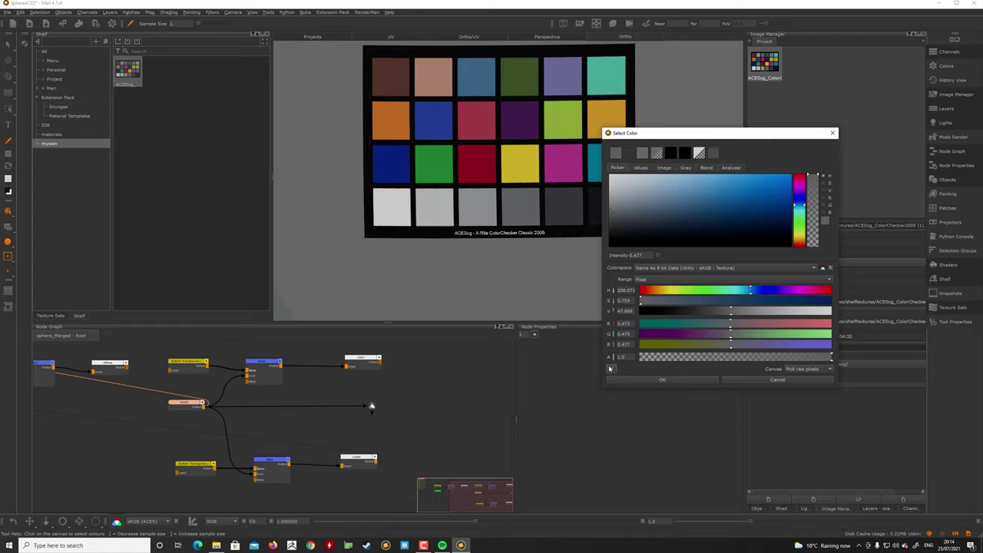
{"action": "left_click", "coordinate": [526, 171]}
{"action": "left_click", "coordinate": [612, 368]}
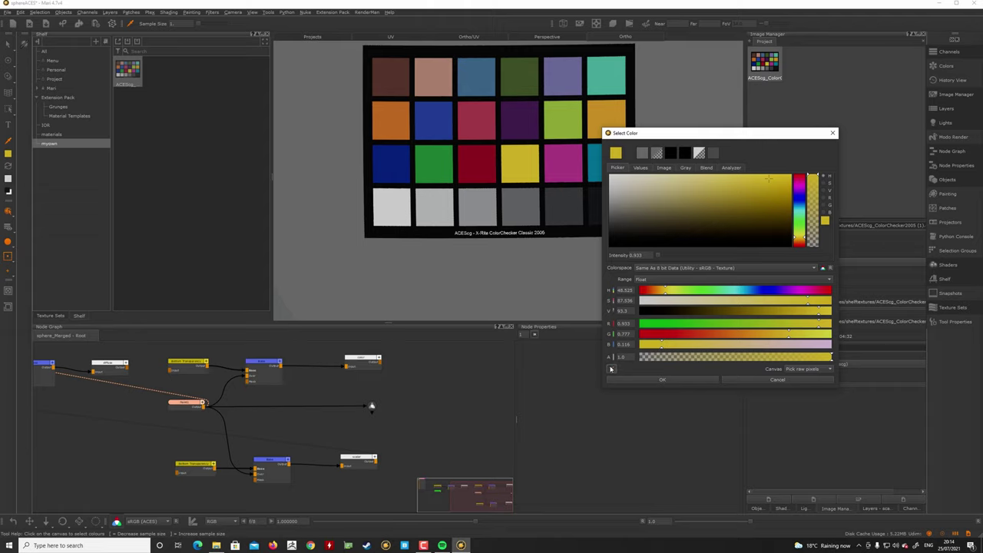
{"action": "left_click", "coordinate": [529, 201]}
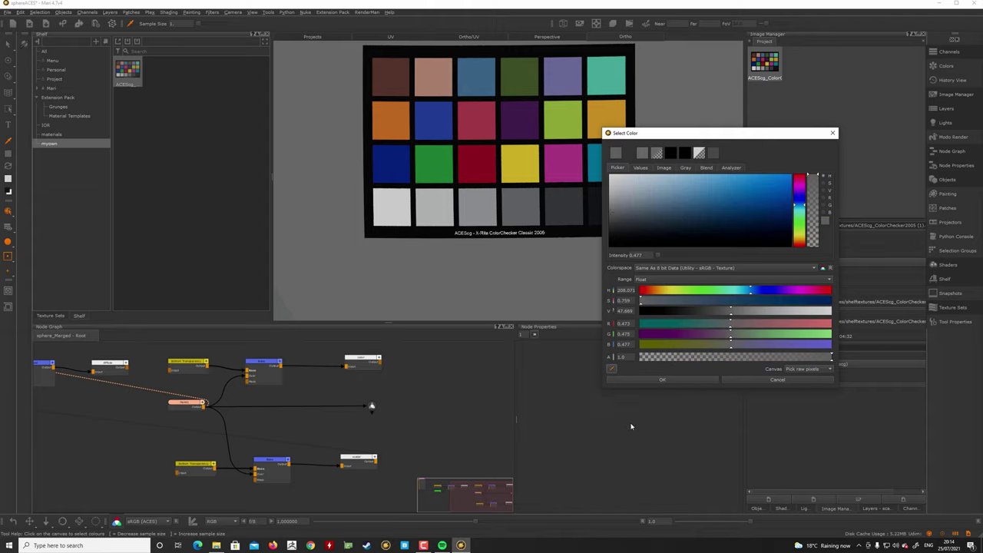
{"action": "left_click", "coordinate": [808, 370]}
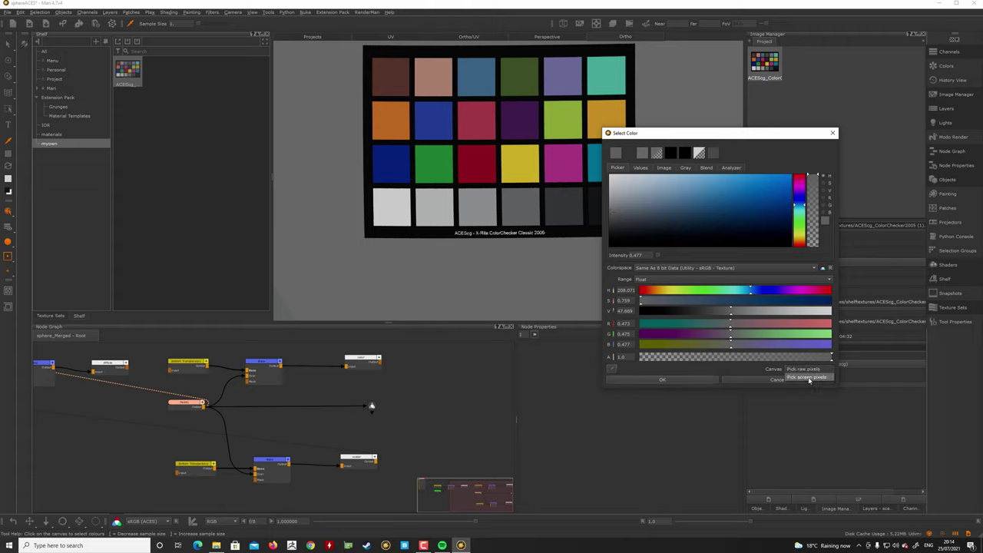
{"action": "left_click", "coordinate": [807, 370]}
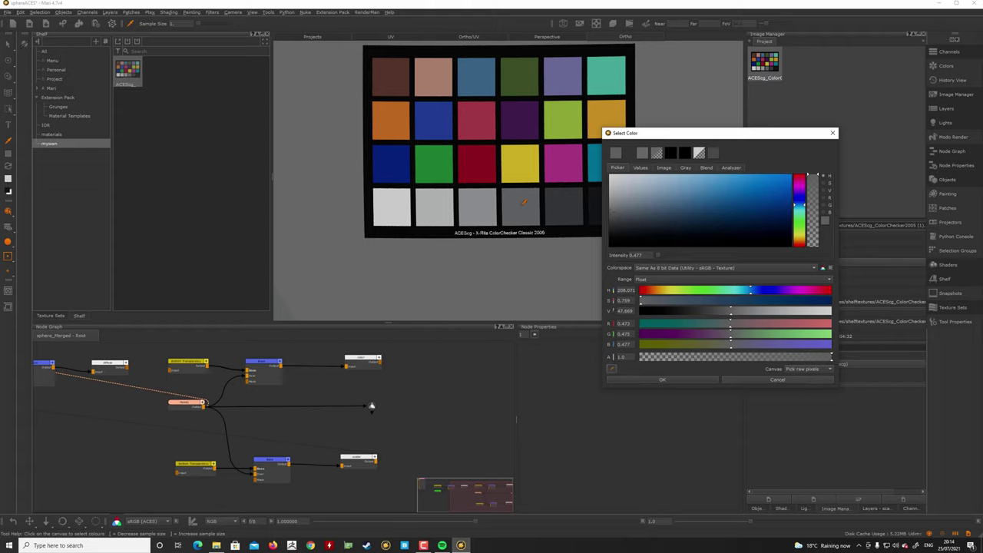
{"action": "left_click", "coordinate": [660, 380]}
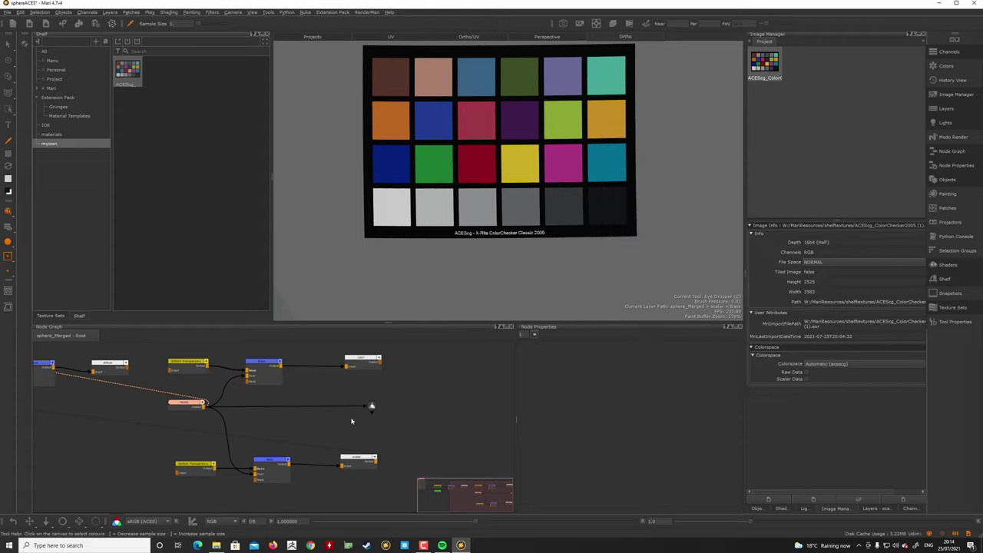
Step: Display the scalar channel node and sample the same gray patch with raw pixel picking for comparison
{"action": "left_click", "coordinate": [358, 464]}
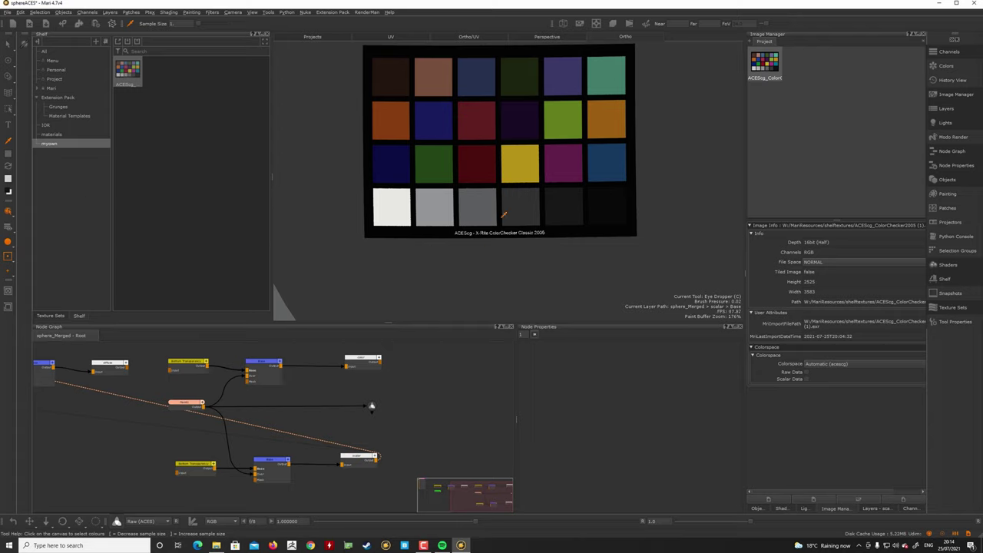
{"action": "left_click", "coordinate": [487, 321]}
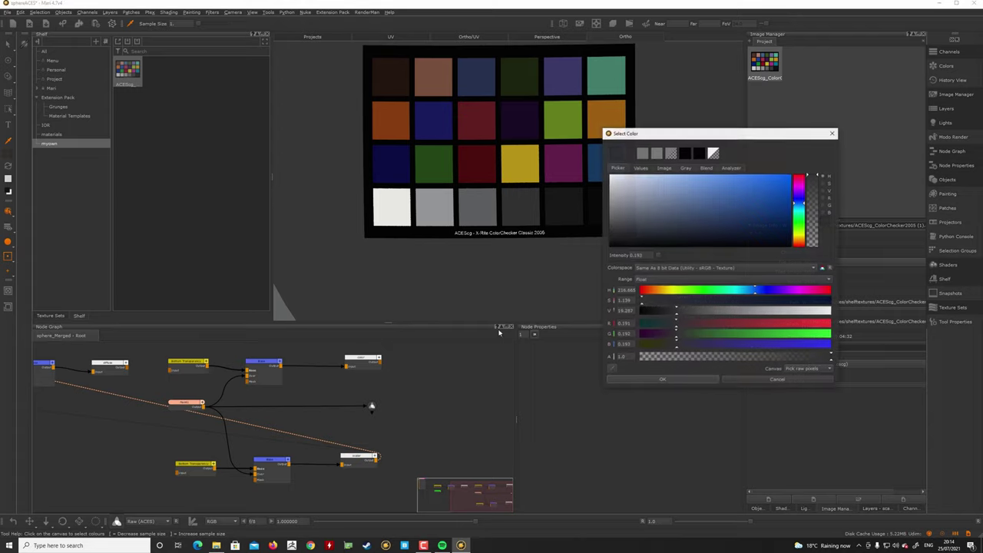
{"action": "left_click", "coordinate": [612, 370]}
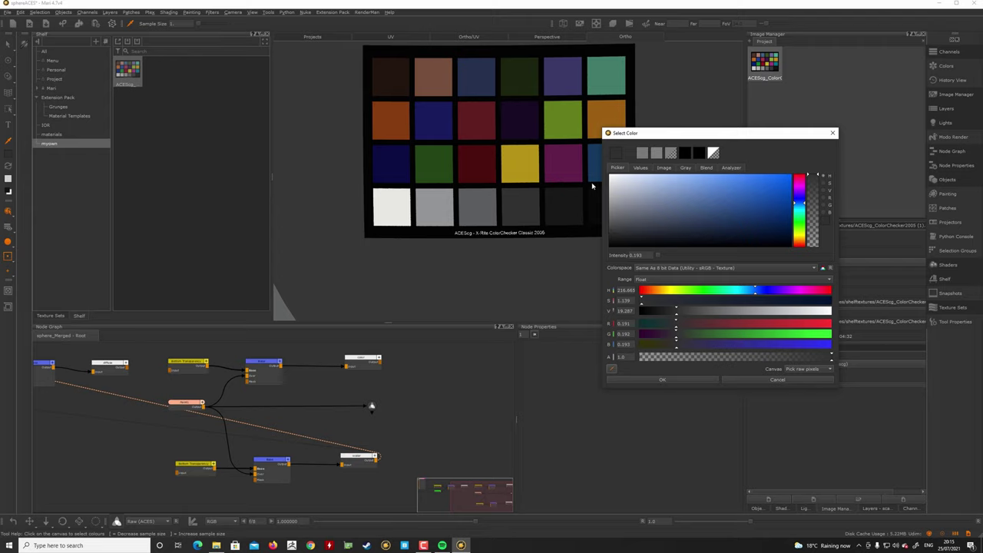
Step: Add a Scalar To Color node and a Color To Scalar node in the empty graph area beside the scalar channel node
{"action": "left_click", "coordinate": [778, 380]}
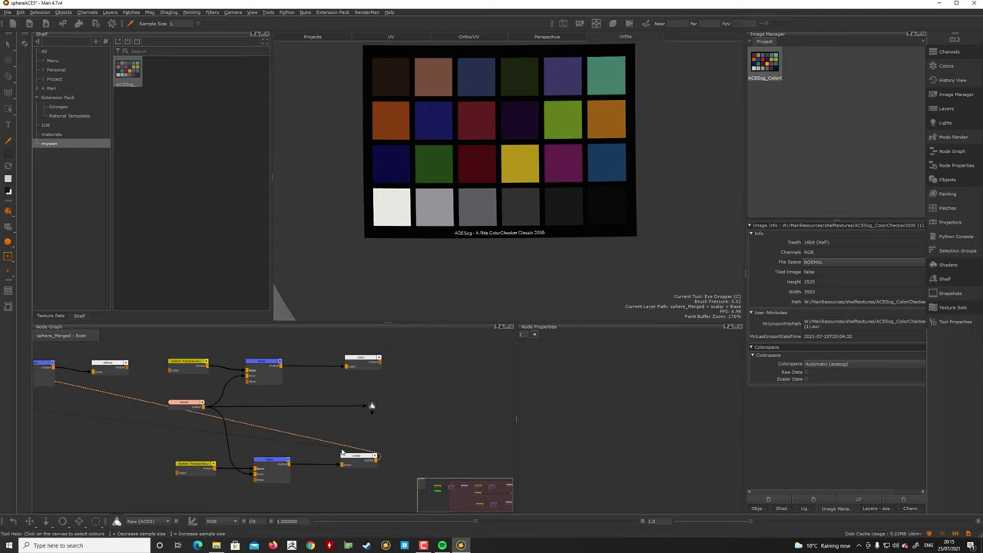
{"action": "middle_click_drag", "start_coordinate": [335, 428], "coordinate": [352, 421]}
{"action": "middle_click_drag", "start_coordinate": [475, 415], "coordinate": [422, 406]}
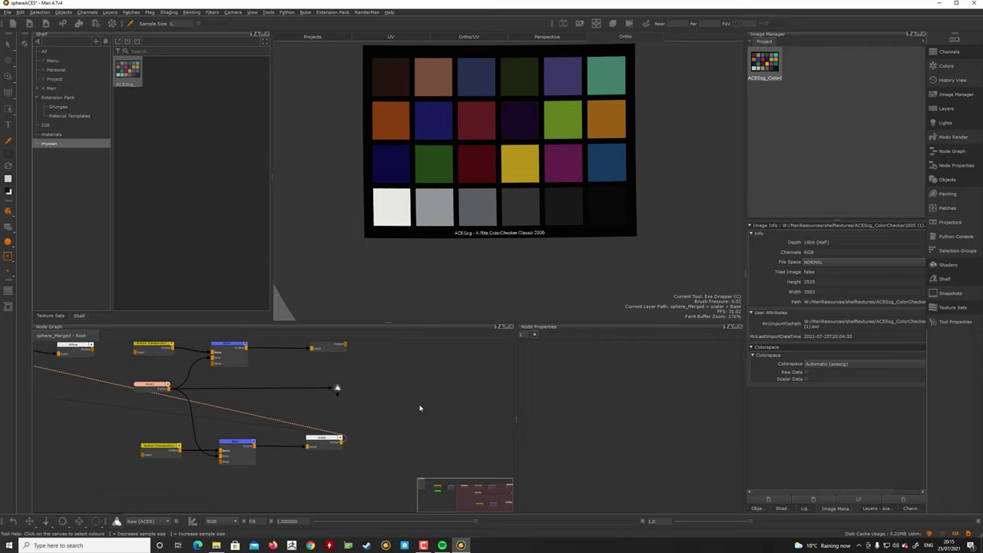
{"action": "left_click", "coordinate": [420, 413]}
{"action": "type", "text": "scala"}
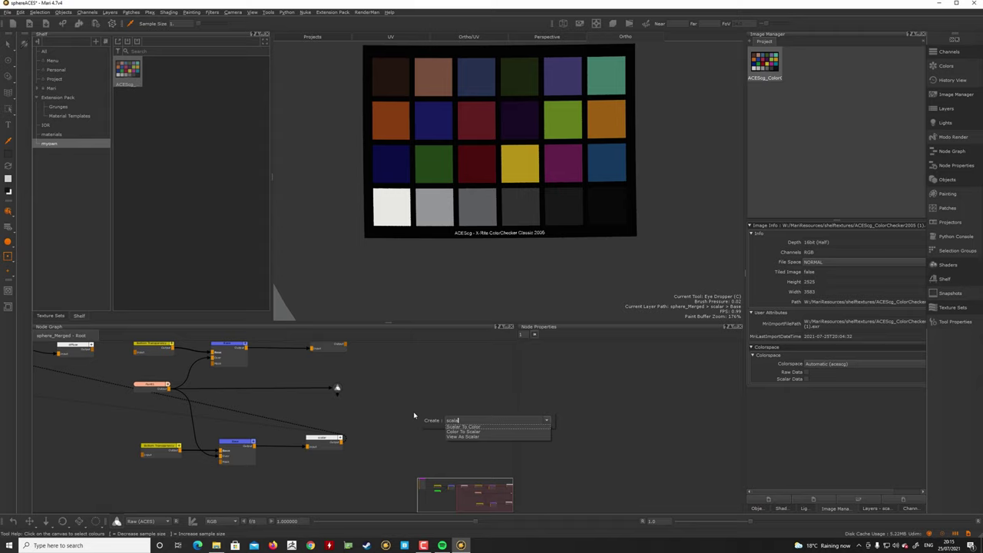
{"action": "key", "text": "Return"}
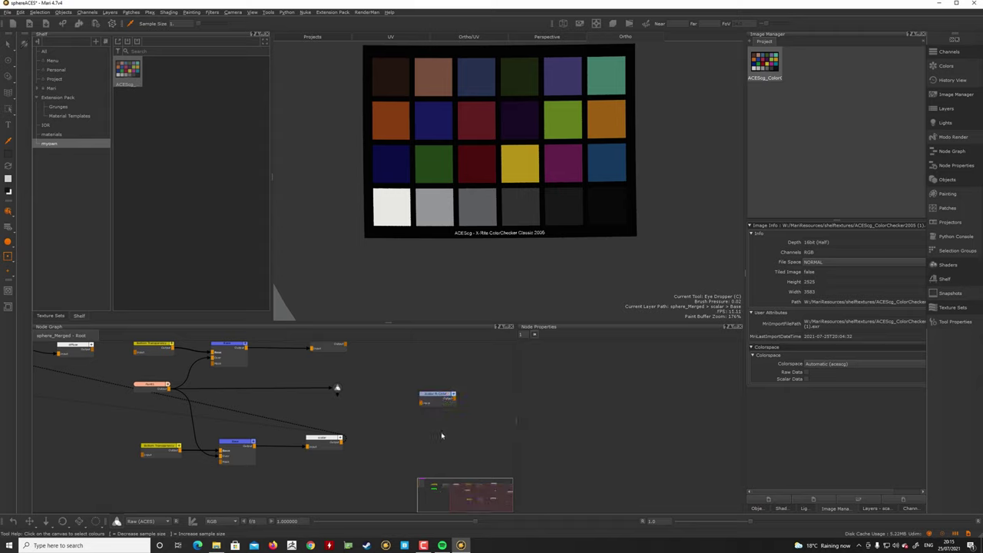
{"action": "key", "text": "Tab"}
{"action": "type", "text": "sca"}
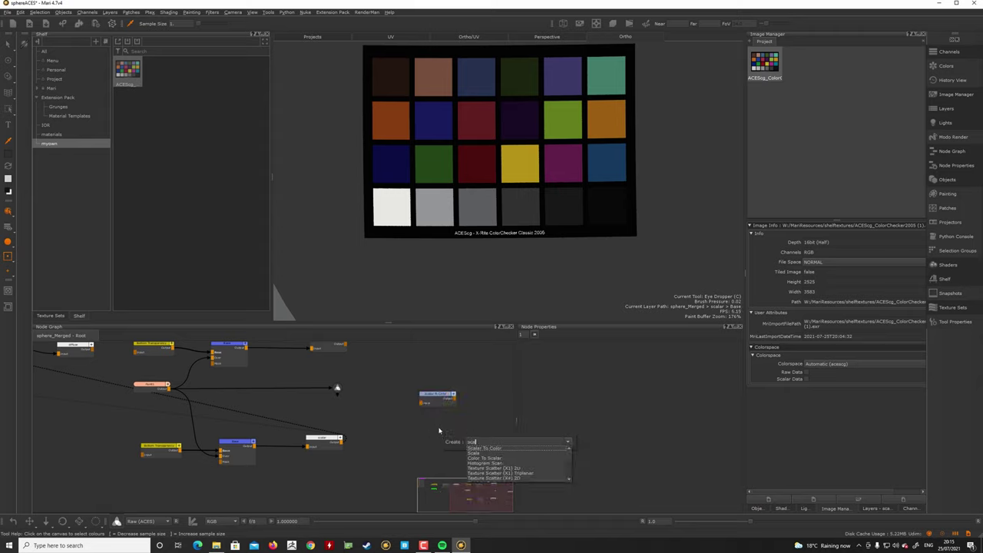
{"action": "key", "text": "Down"}
{"action": "key", "text": "Down"}
{"action": "key", "text": "Return"}
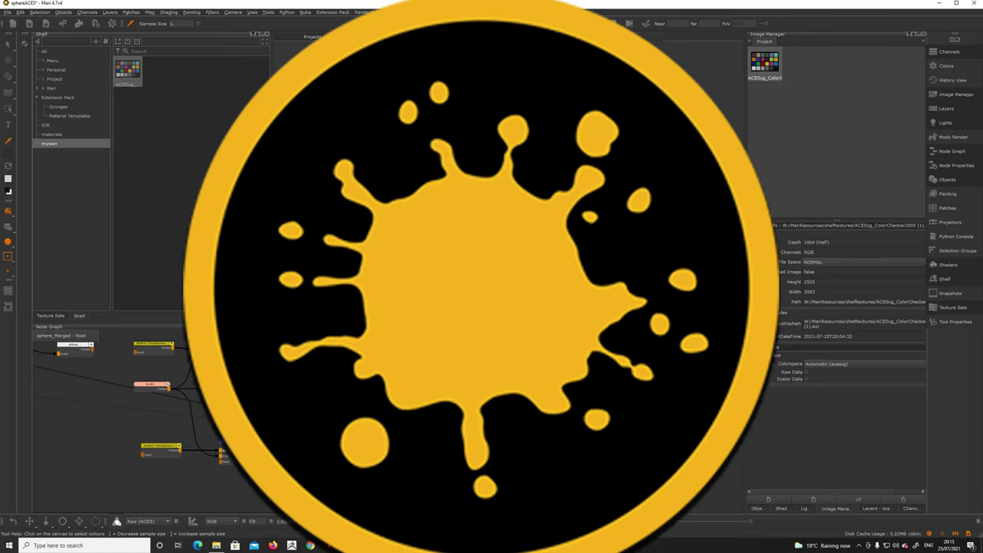
{"action": "middle_click_drag", "start_coordinate": [461, 430], "coordinate": [464, 446]}
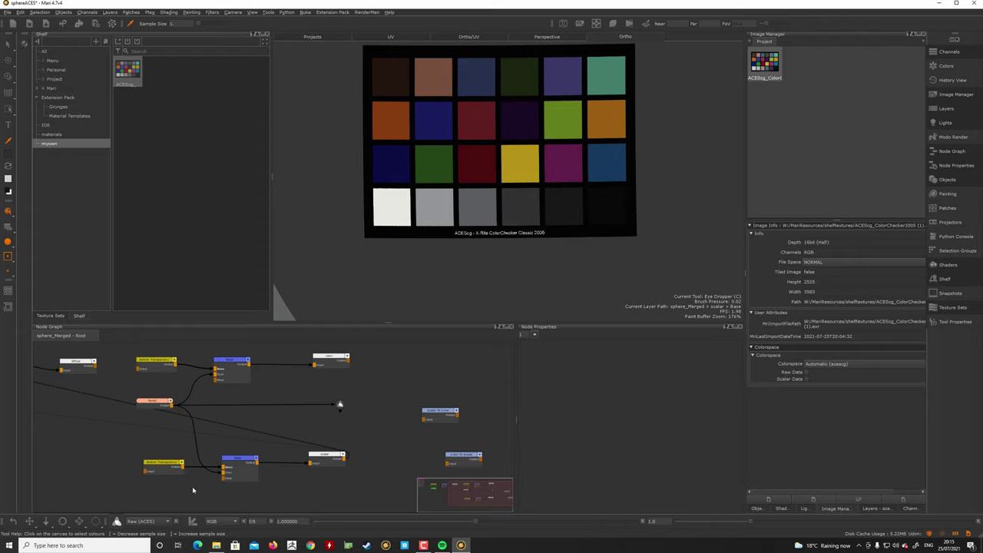
Step: Insert the Color To Scalar node between the Paint node and the scalar branch's merge node, and display the scalar channel node
{"action": "left_click_drag", "start_coordinate": [156, 406], "coordinate": [158, 402]}
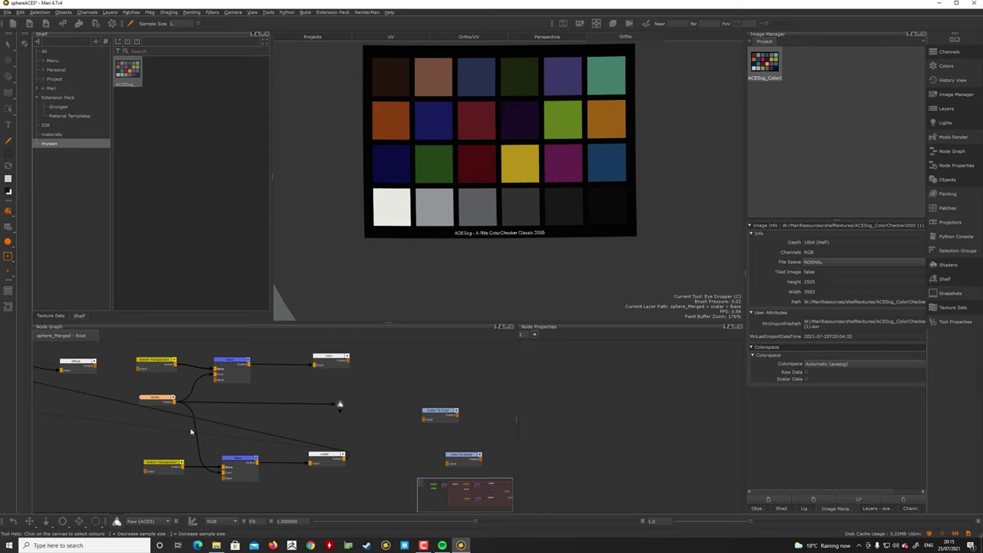
{"action": "left_click_drag", "start_coordinate": [459, 459], "coordinate": [195, 438]}
{"action": "left_click", "coordinate": [325, 462]}
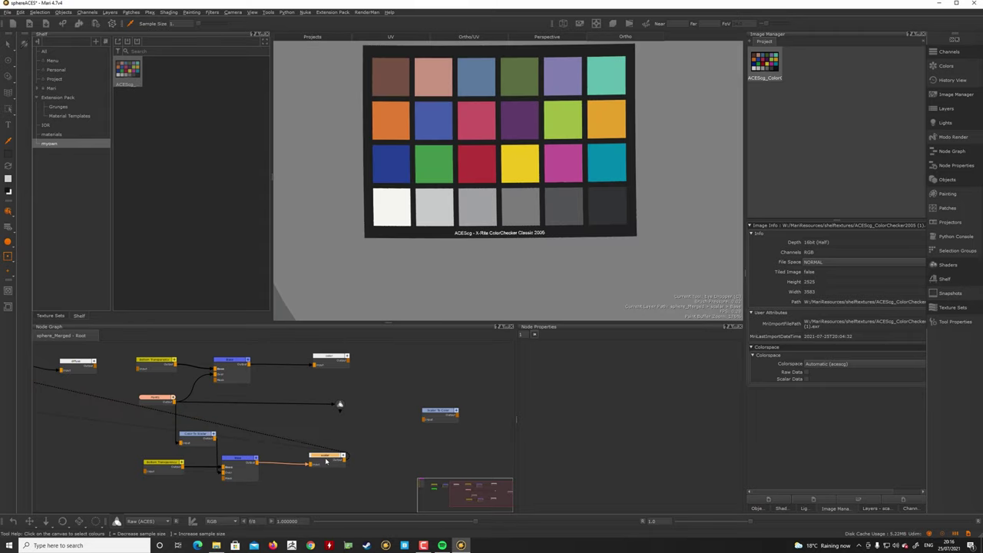
{"action": "left_click_drag", "start_coordinate": [325, 464], "coordinate": [328, 462]}
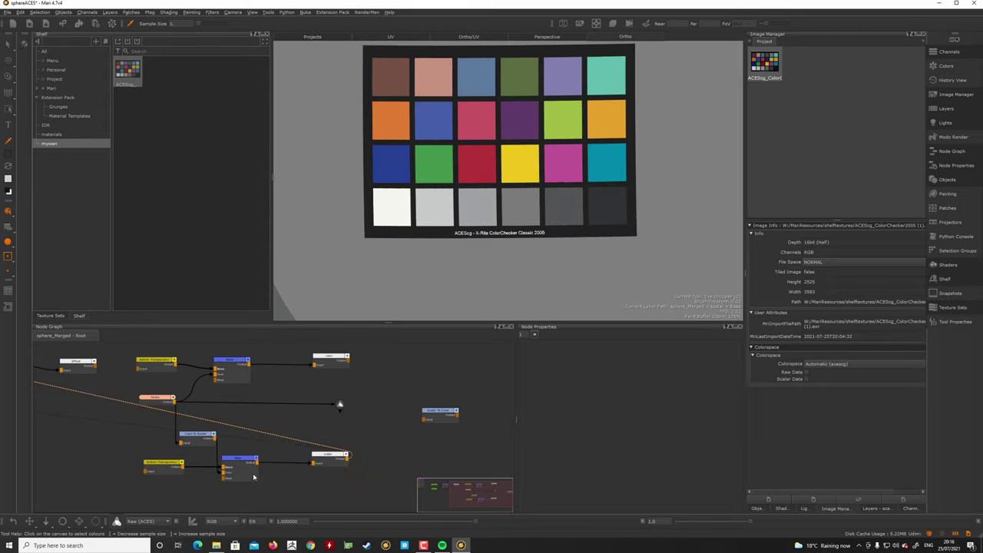
{"action": "left_click_drag", "start_coordinate": [240, 466], "coordinate": [246, 465]}
Step: Display the Color To Scalar node, sample the chart's fourth gray patch with raw pixel picking, and accept the color
{"action": "left_click", "coordinate": [195, 440]}
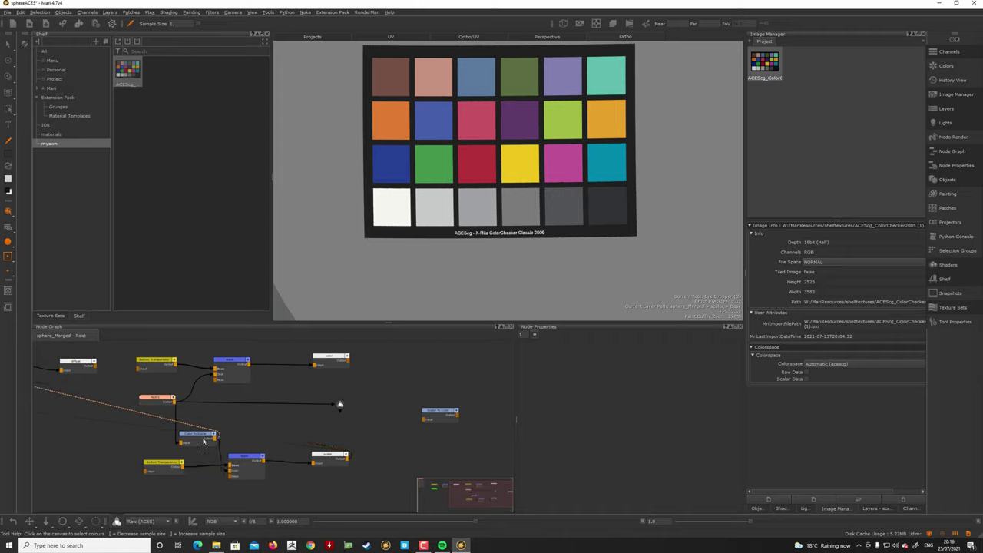
{"action": "left_click", "coordinate": [8, 142]}
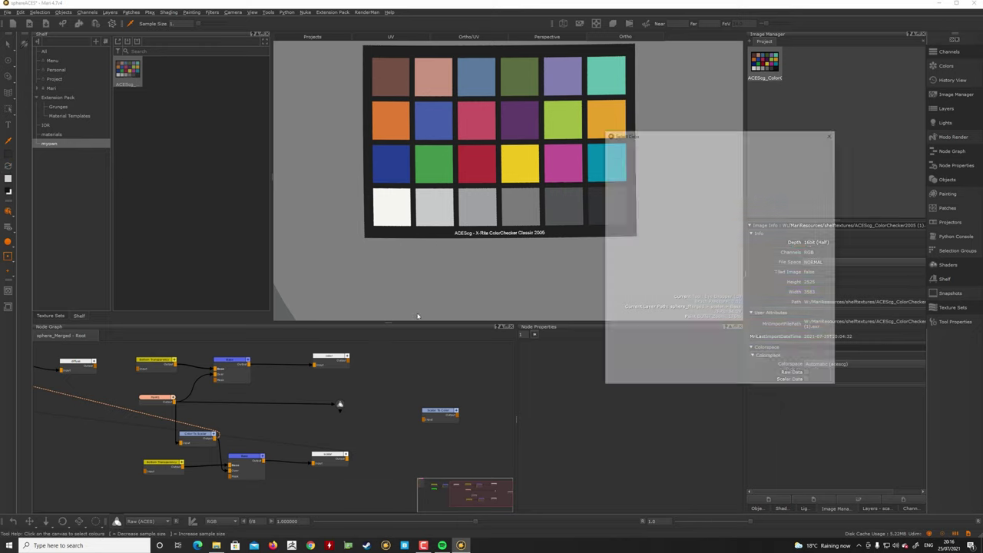
{"action": "left_click", "coordinate": [613, 370]}
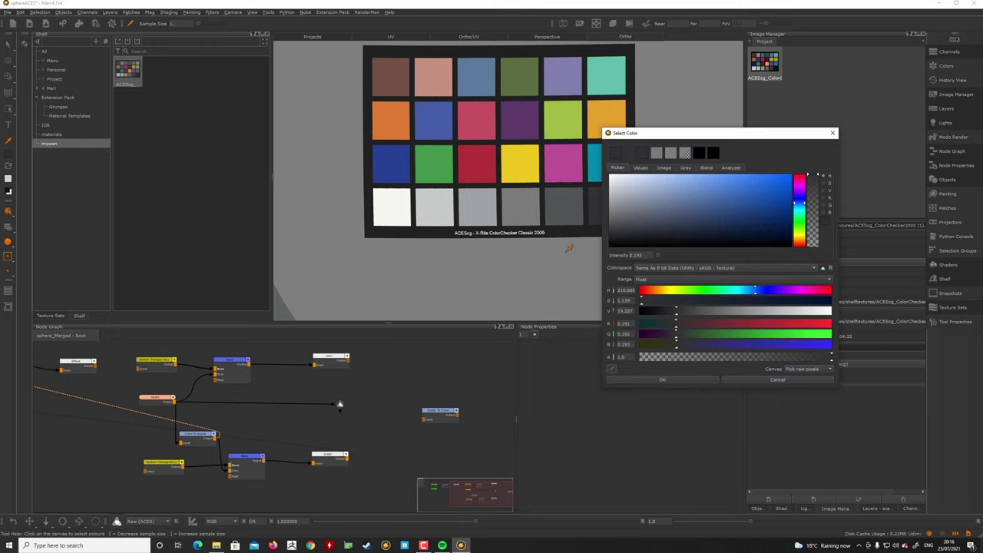
{"action": "left_click", "coordinate": [521, 204]}
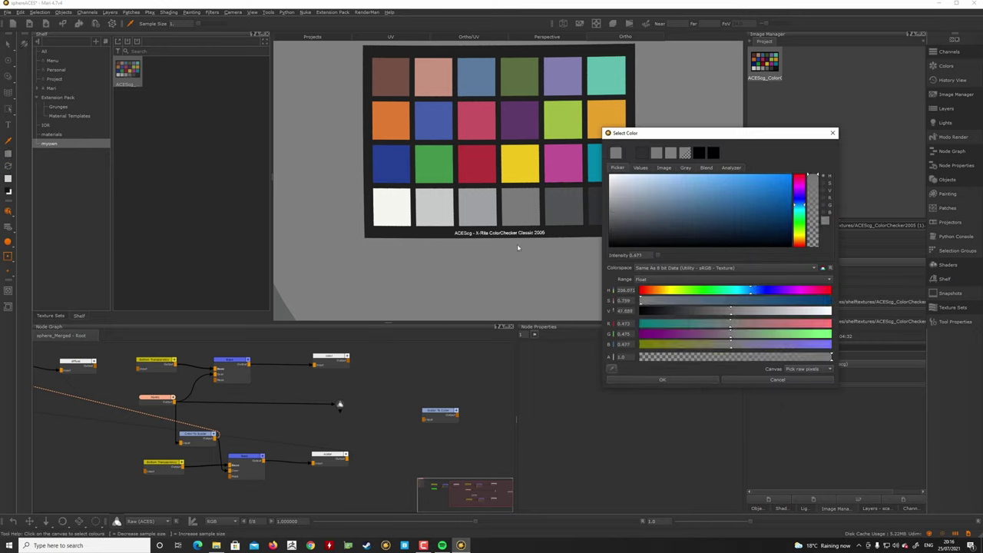
{"action": "left_click", "coordinate": [661, 380]}
Step: Display the scalar channel node again and space out the Color To Scalar, merge and channel nodes in the graph
{"action": "left_click", "coordinate": [332, 458]}
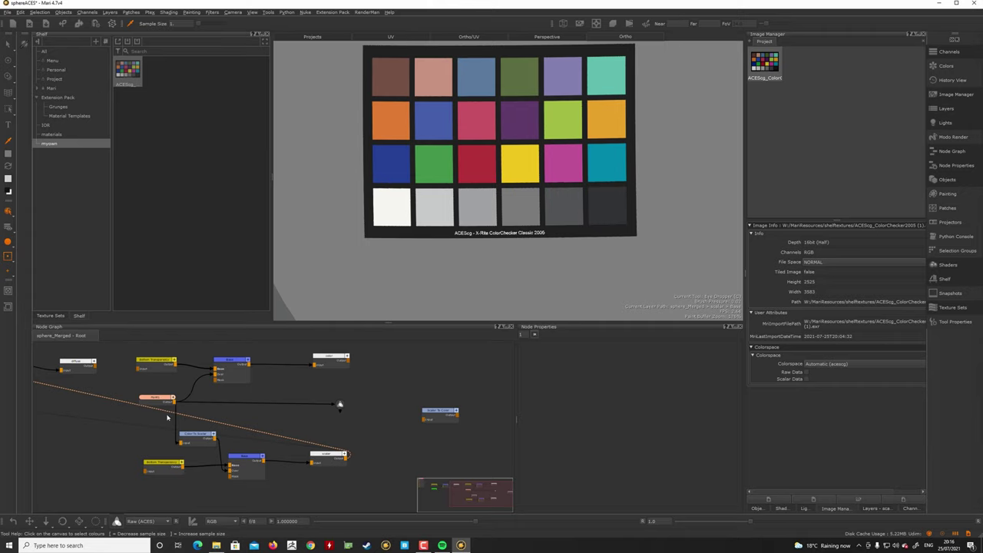
{"action": "left_click_drag", "start_coordinate": [195, 436], "coordinate": [198, 432]}
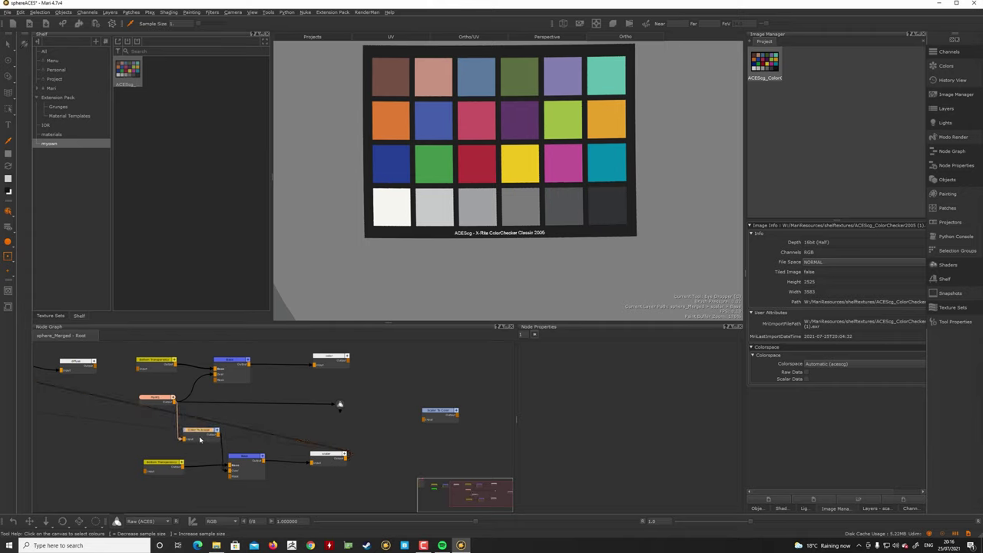
{"action": "left_click_drag", "start_coordinate": [336, 461], "coordinate": [344, 462]}
{"action": "left_click_drag", "start_coordinate": [248, 469], "coordinate": [253, 470]}
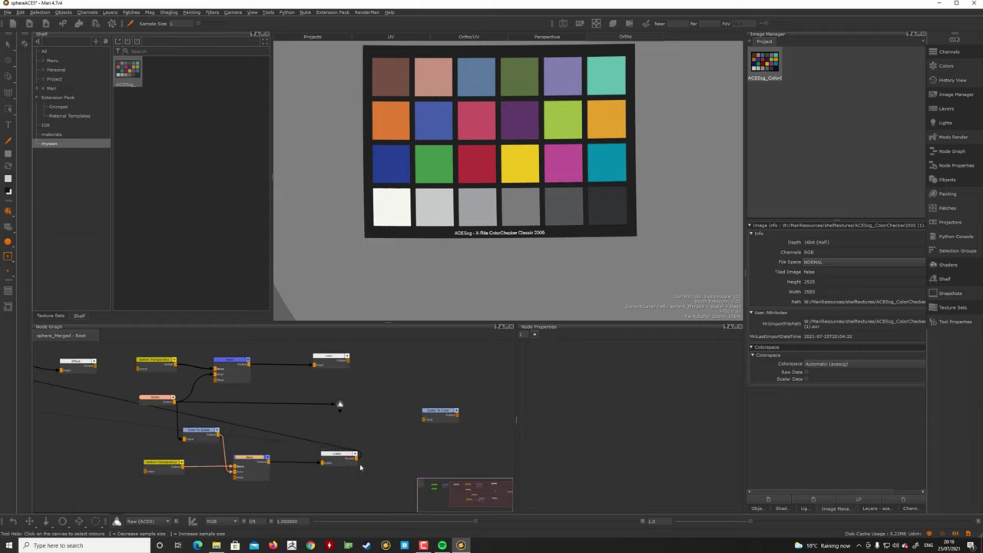
{"action": "left_click", "coordinate": [349, 465]}
{"action": "left_click_drag", "start_coordinate": [355, 364], "coordinate": [359, 364]}
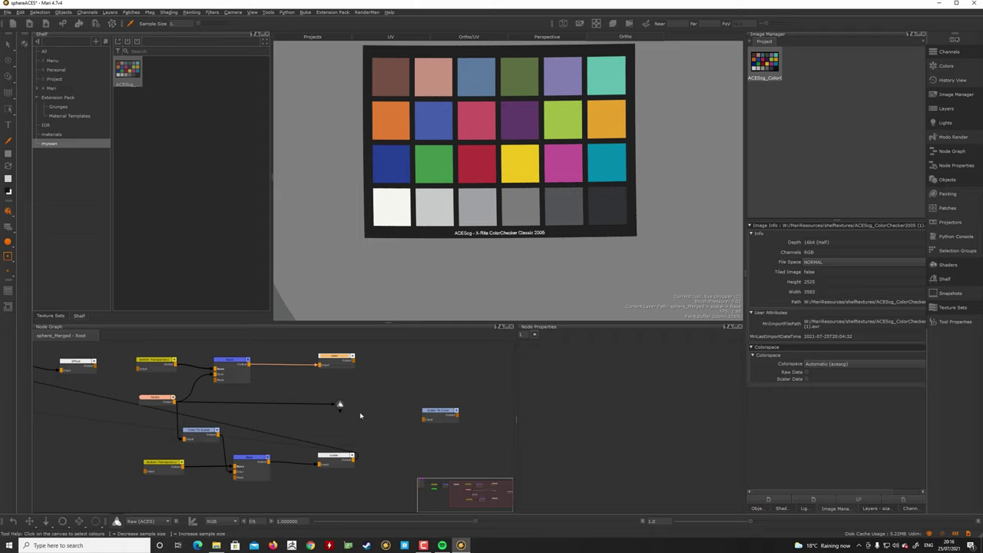
{"action": "left_click_drag", "start_coordinate": [205, 442], "coordinate": [202, 439]}
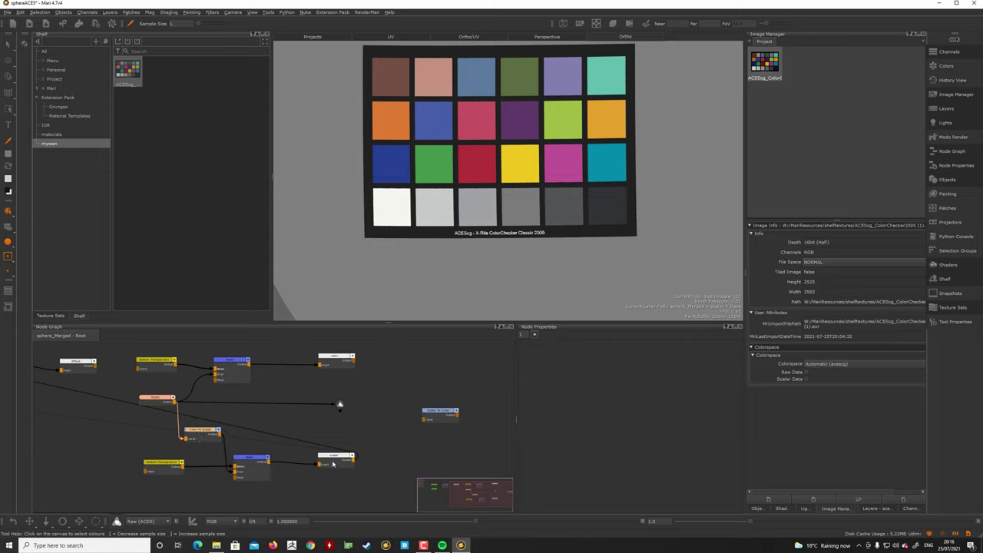
{"action": "left_click_drag", "start_coordinate": [332, 463], "coordinate": [331, 462]}
Step: Reposition the Scalar To Color node and add a Color node below the scalar channel node
{"action": "mouse_move", "coordinate": [446, 415]}
{"action": "left_mouse_down"}
{"action": "mouse_move", "coordinate": [413, 425]}
{"action": "mouse_move", "coordinate": [431, 424]}
{"action": "left_mouse_up"}
{"action": "middle_click_drag", "start_coordinate": [434, 434], "coordinate": [463, 392]}
{"action": "left_click_drag", "start_coordinate": [454, 390], "coordinate": [454, 410]}
{"action": "mouse_move", "coordinate": [403, 429]}
{"action": "middle_mouse_down"}
{"action": "mouse_move", "coordinate": [399, 445]}
{"action": "mouse_move", "coordinate": [386, 431]}
{"action": "middle_mouse_up"}
{"action": "key", "text": "Tab"}
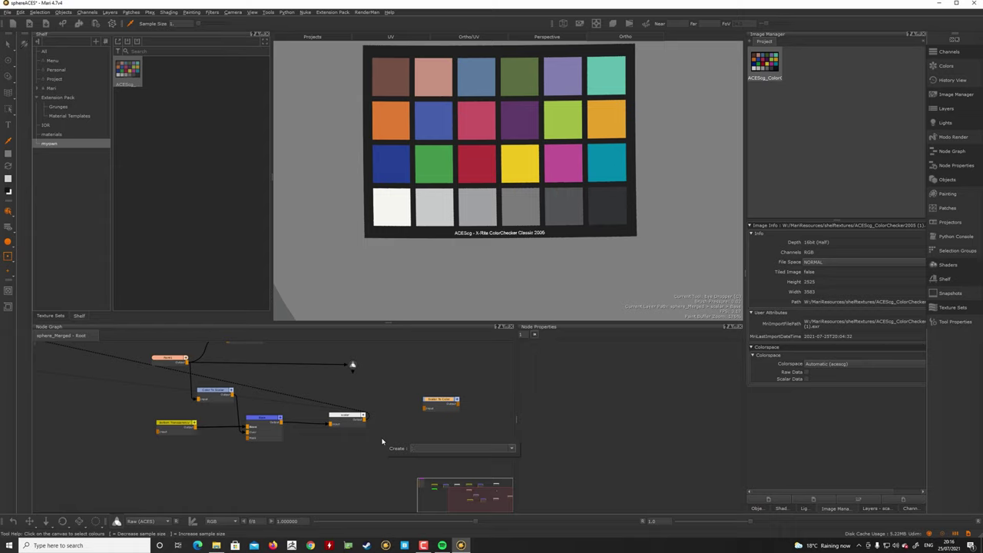
{"action": "type", "text": "colo"}
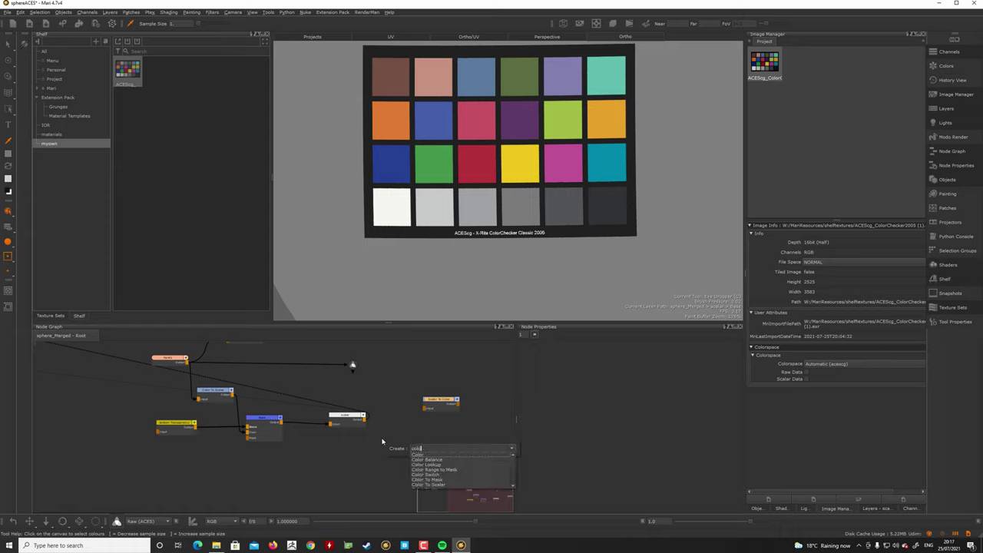
{"action": "key", "text": "Return"}
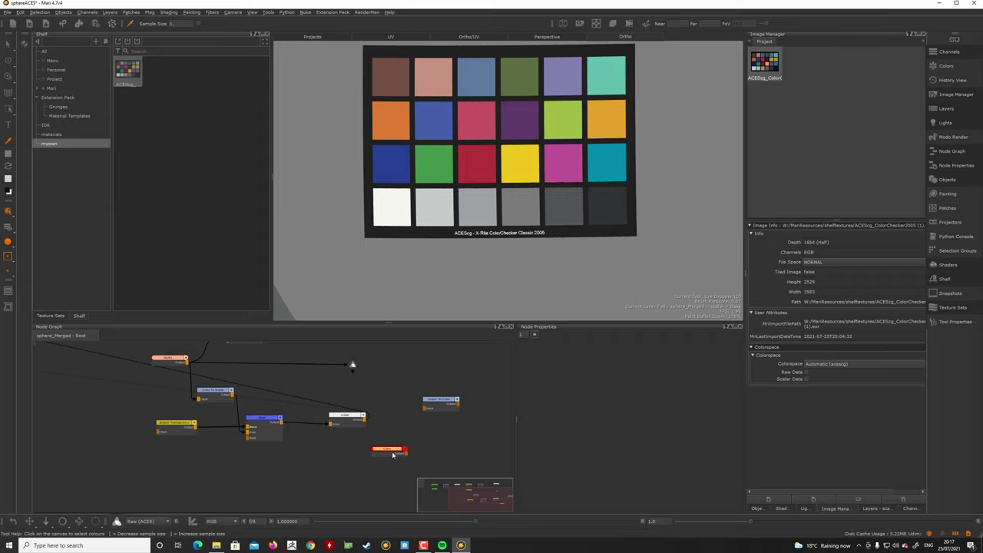
{"action": "left_click_drag", "start_coordinate": [393, 455], "coordinate": [374, 465]}
Step: Set the new Color node's color to a value (V) of 50 and accept it
{"action": "double_click", "coordinate": [384, 459]}
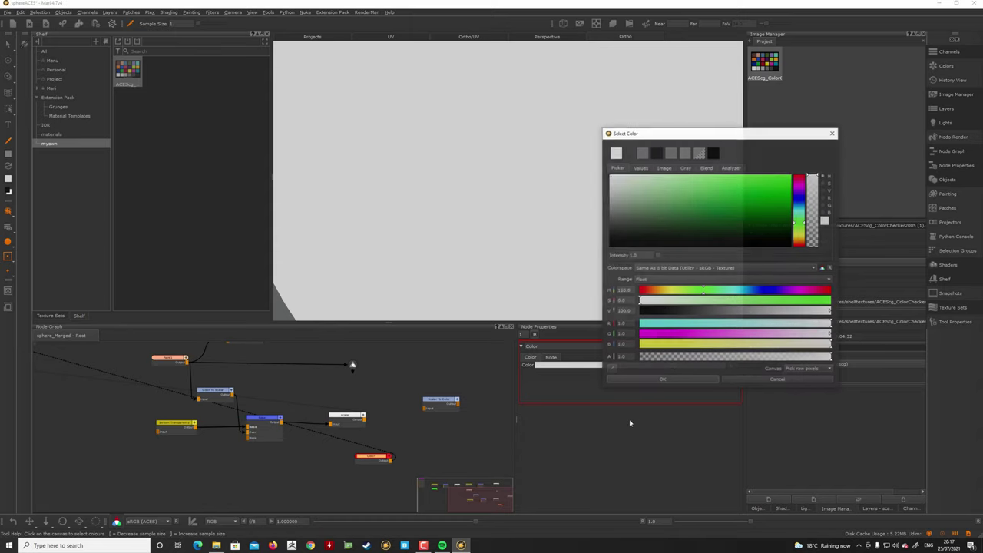
{"action": "double_click", "coordinate": [620, 312]}
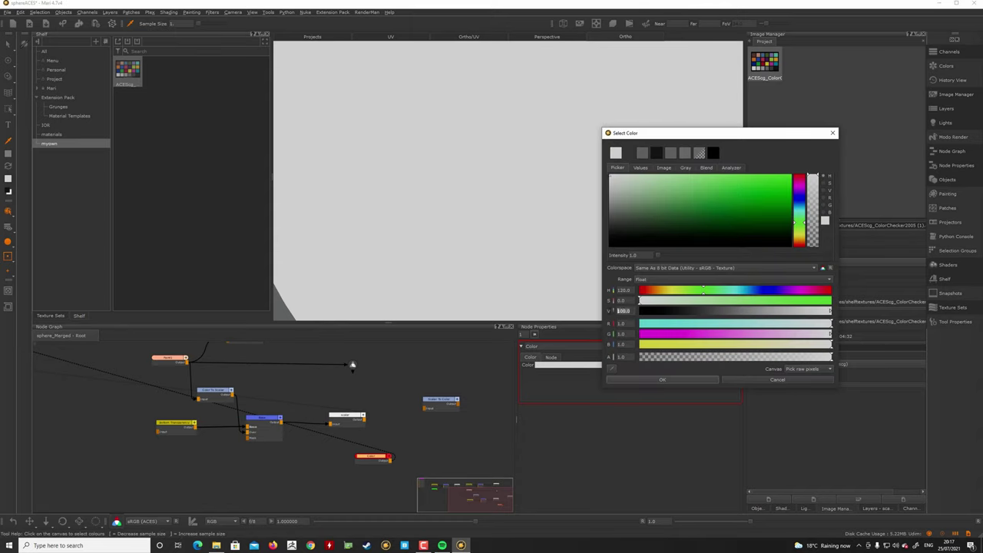
{"action": "type", "text": "50"}
{"action": "key", "text": "Return"}
{"action": "left_click", "coordinate": [652, 381]}
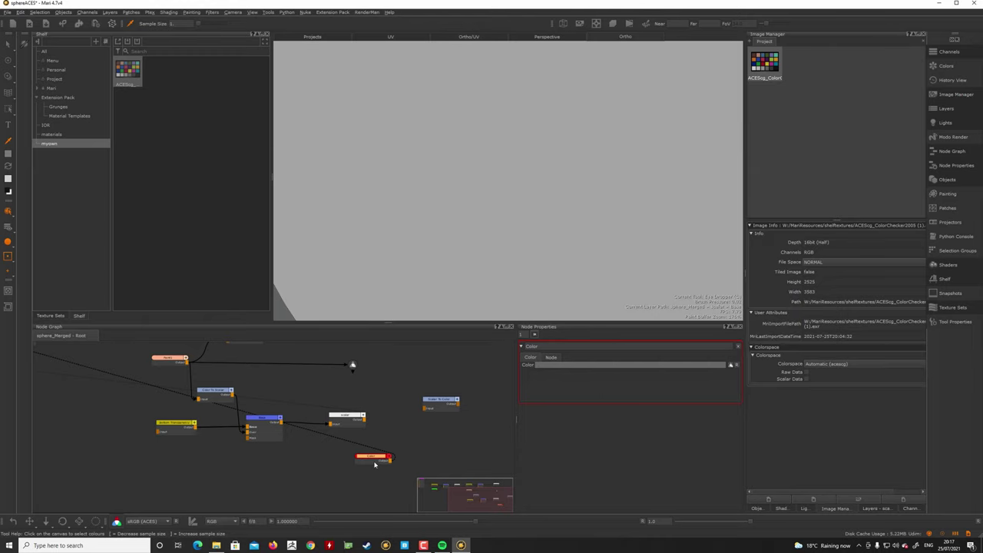
Step: Connect the Color node's output to the Scalar To Color node's input and display the Scalar To Color node
{"action": "left_click_drag", "start_coordinate": [377, 460], "coordinate": [365, 464]}
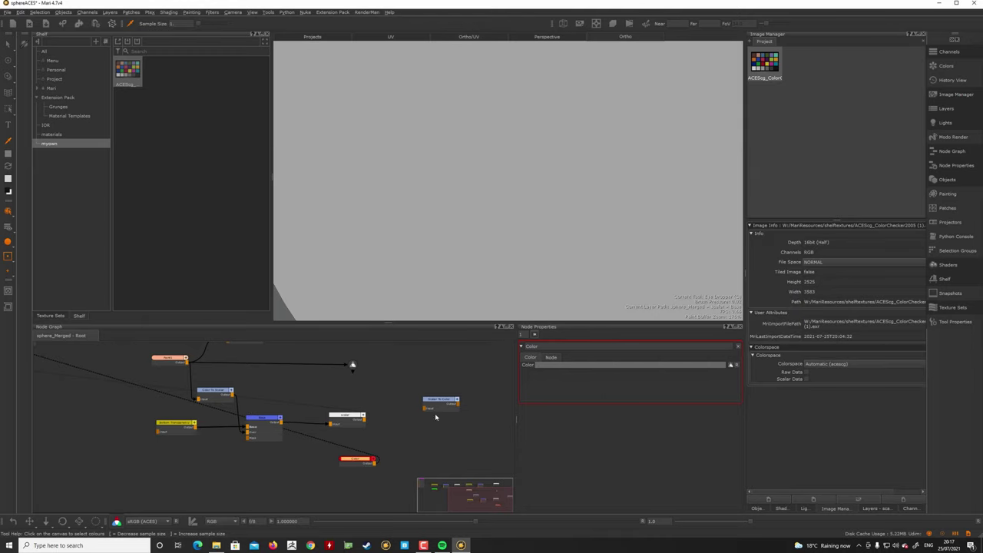
{"action": "left_click_drag", "start_coordinate": [443, 405], "coordinate": [427, 407]}
{"action": "middle_click_drag", "start_coordinate": [376, 380], "coordinate": [379, 409]}
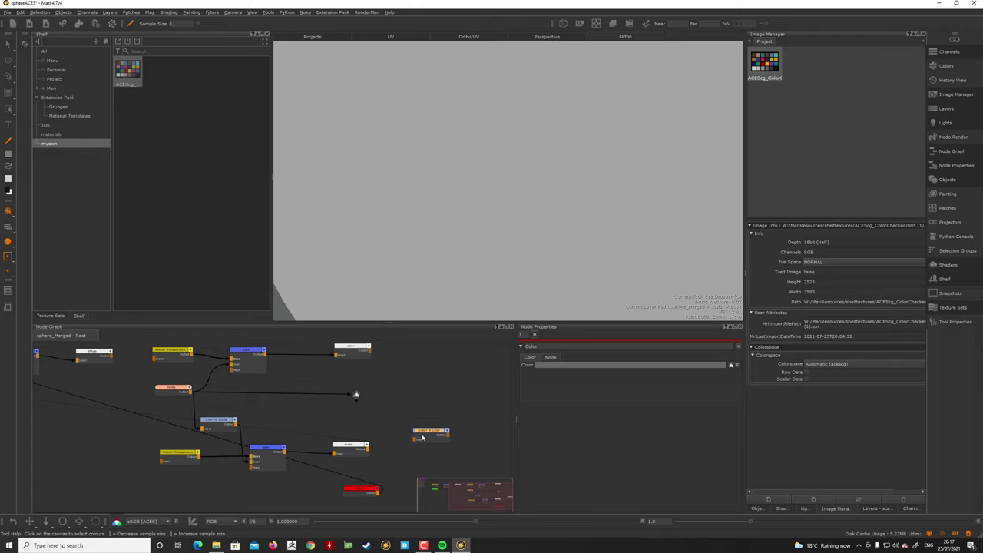
{"action": "left_click_drag", "start_coordinate": [427, 431], "coordinate": [429, 425]}
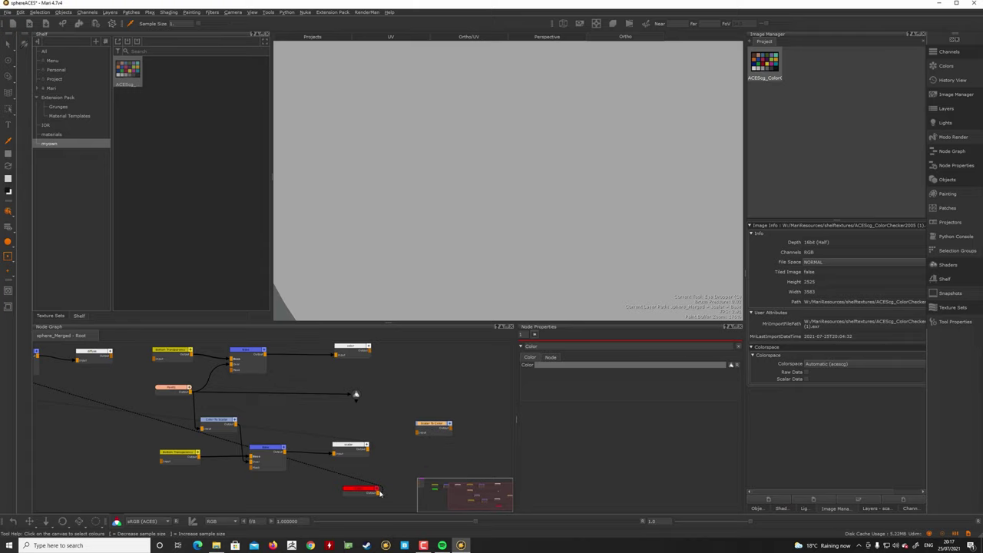
{"action": "left_click_drag", "start_coordinate": [378, 492], "coordinate": [430, 427]}
{"action": "left_click", "coordinate": [435, 427]}
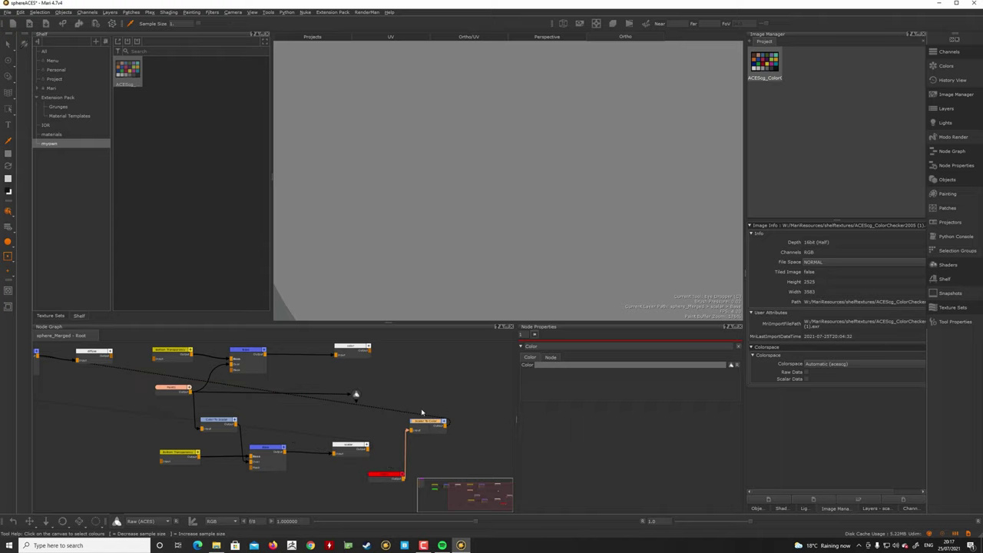
Step: Insert a Merge node before the color channel node and connect the Scalar To Color output to its Over input
{"action": "left_click_drag", "start_coordinate": [353, 348], "coordinate": [502, 400]}
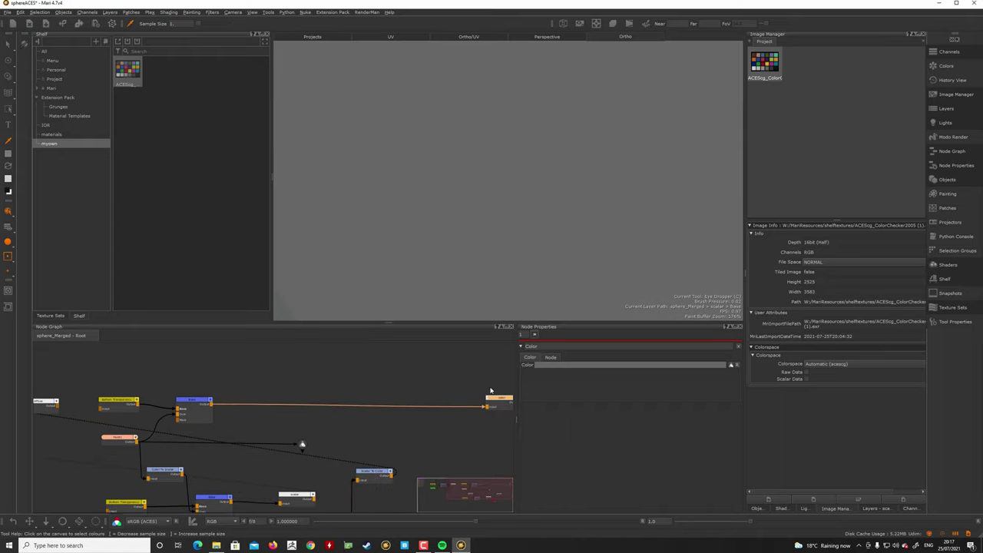
{"action": "left_click", "coordinate": [205, 408]}
{"action": "key", "text": "m"}
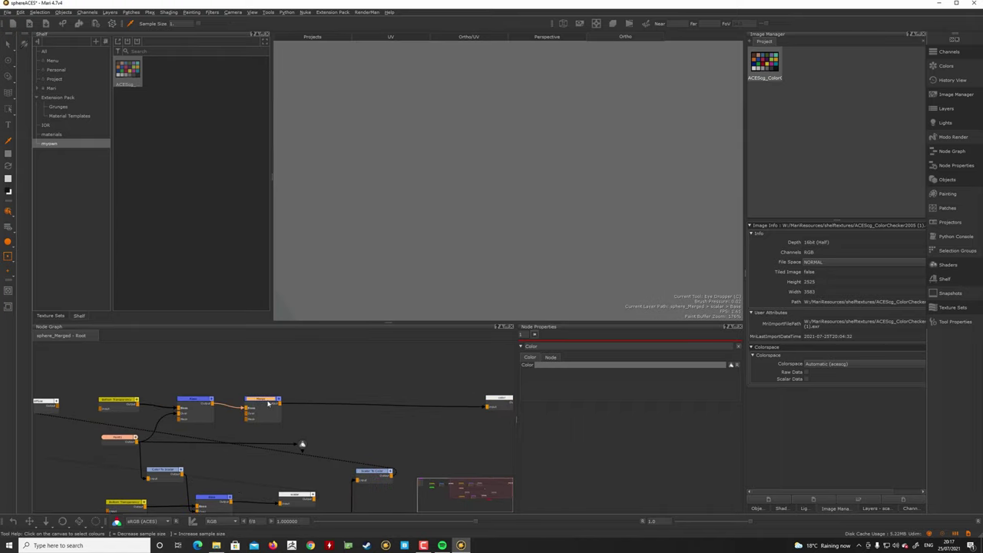
{"action": "left_click_drag", "start_coordinate": [269, 405], "coordinate": [428, 402]}
{"action": "left_click", "coordinate": [393, 477]}
{"action": "left_click_drag", "start_coordinate": [393, 476], "coordinate": [407, 413]}
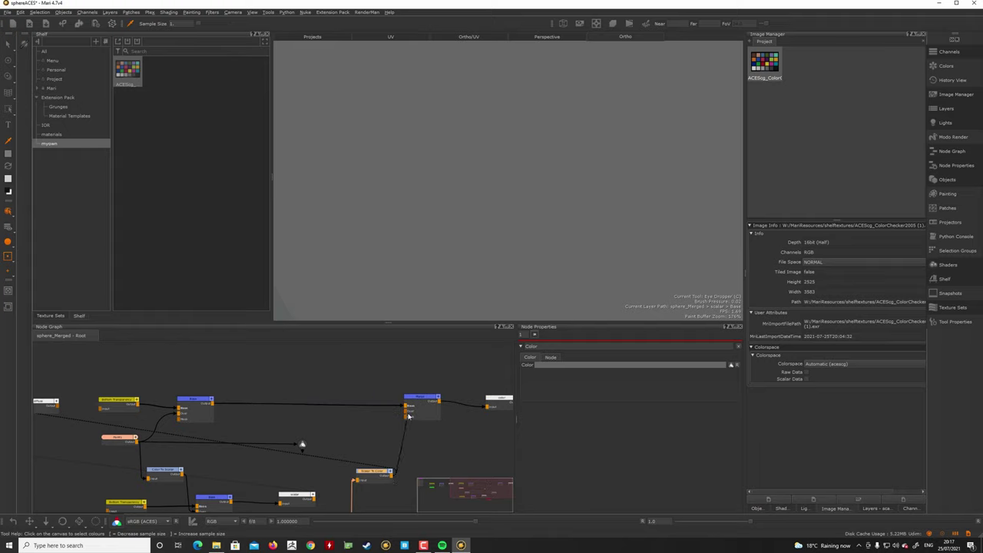
Step: Display the new Merge node's output in the viewport and activate the Eye Dropper
{"action": "left_click", "coordinate": [419, 404]}
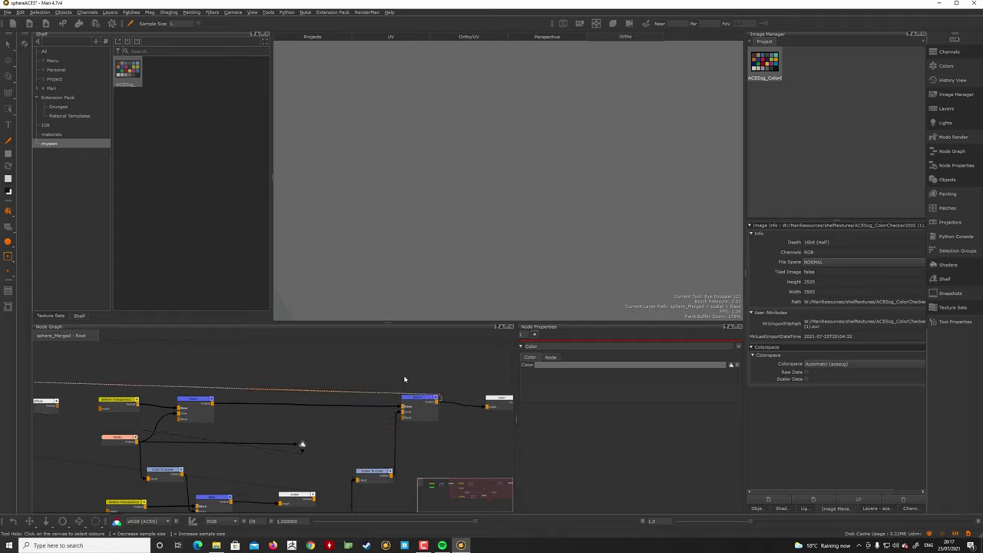
{"action": "left_click", "coordinate": [416, 405]}
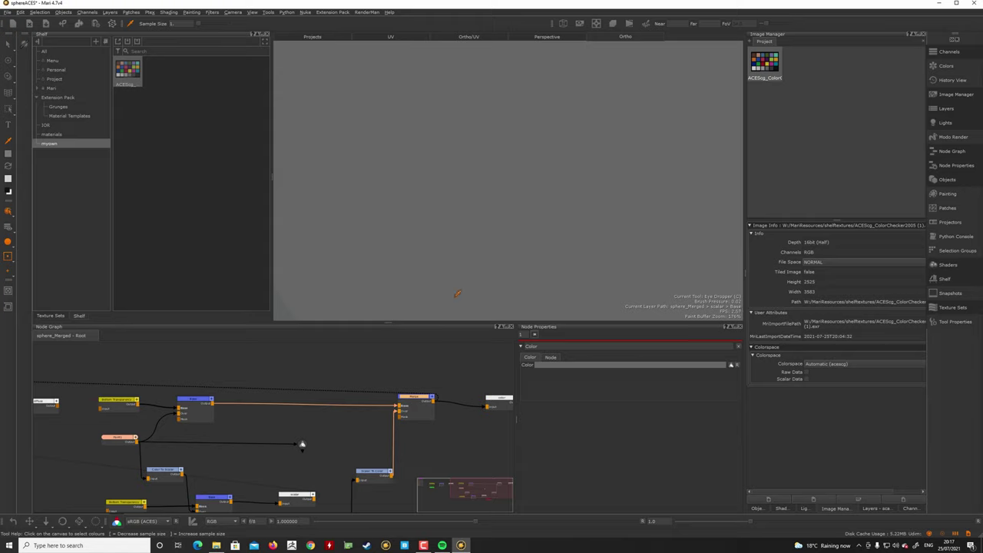
{"action": "key", "text": "c"}
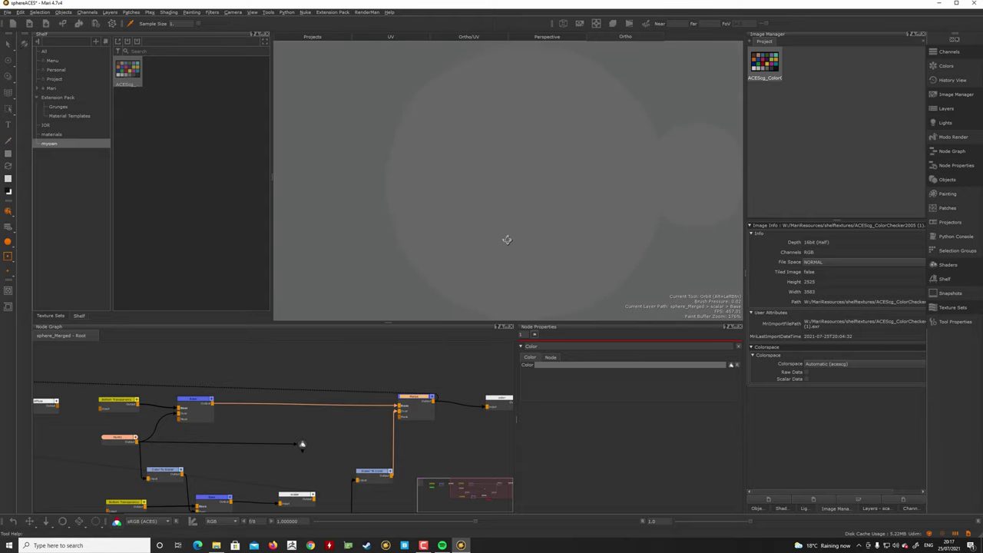
{"action": "left_click", "coordinate": [501, 401]}
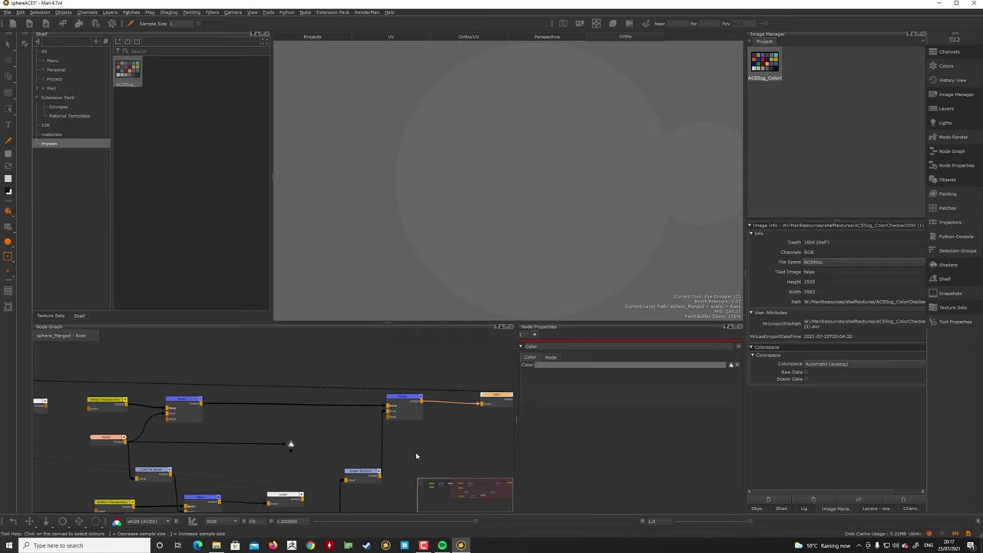
{"action": "middle_click_drag", "start_coordinate": [416, 456], "coordinate": [422, 426]}
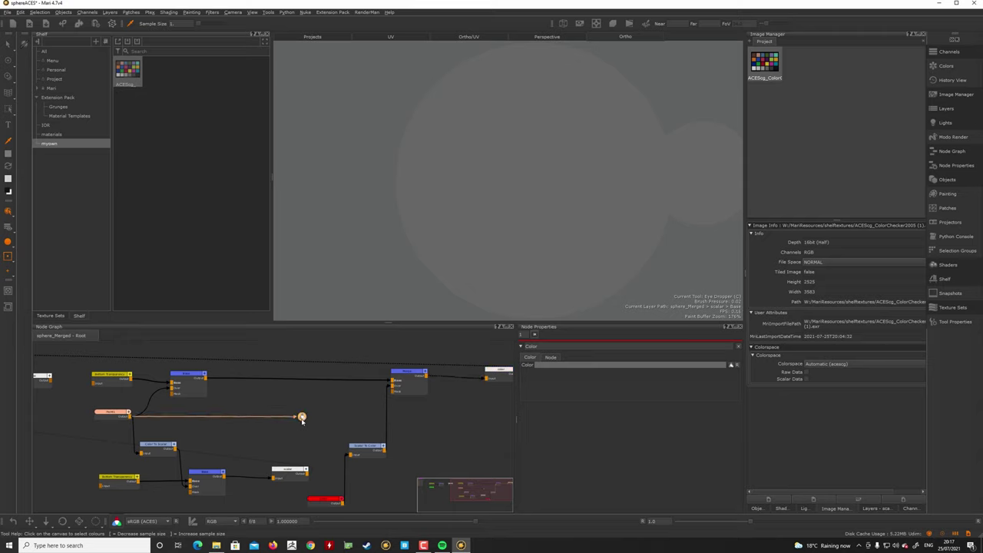
{"action": "left_click", "coordinate": [299, 417]}
{"action": "left_click_drag", "start_coordinate": [302, 417], "coordinate": [306, 419]}
{"action": "middle_click_drag", "start_coordinate": [294, 437], "coordinate": [301, 415]}
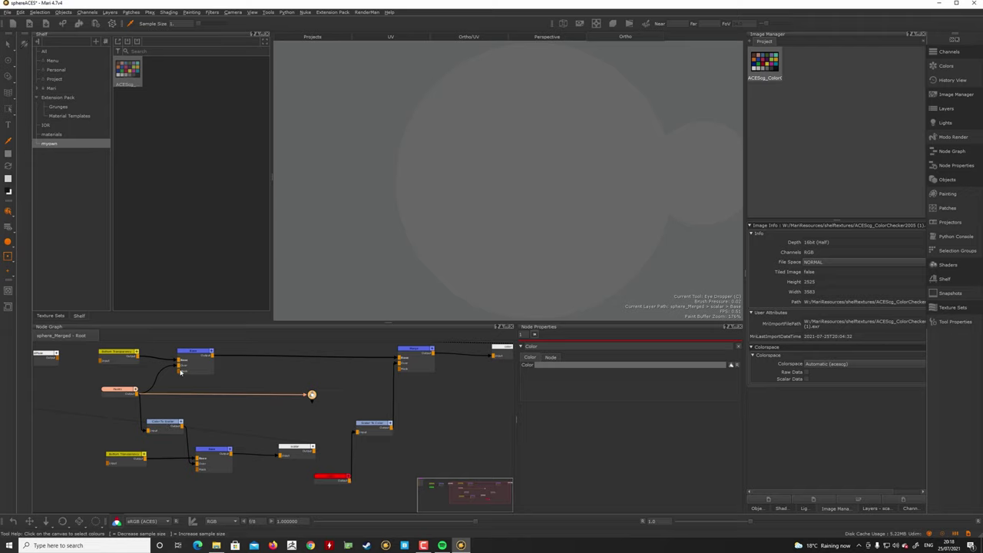
Step: Display the Paint node holding the color chart in the viewport and select the scalar channel node
{"action": "left_click", "coordinate": [116, 391]}
{"action": "key", "text": "1"}
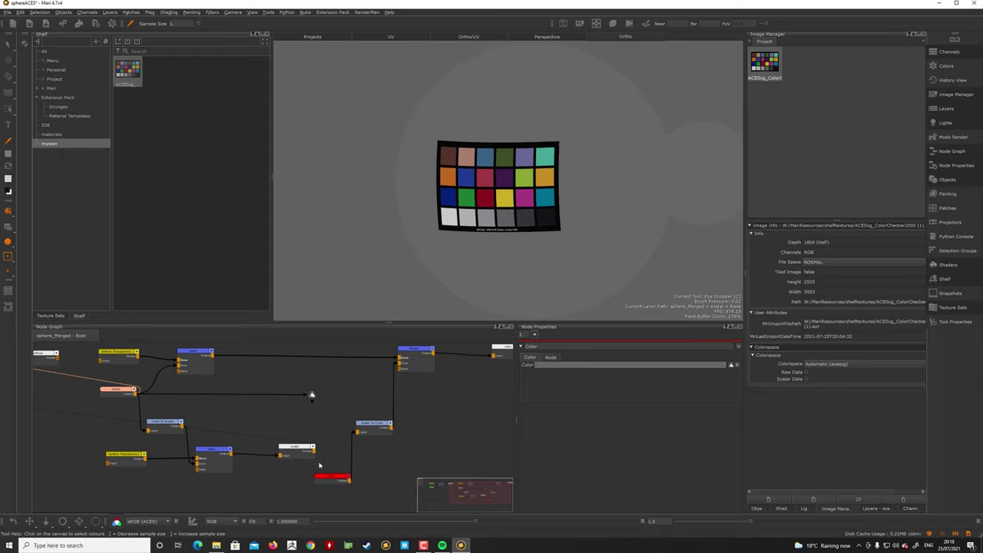
{"action": "left_click_drag", "start_coordinate": [306, 450], "coordinate": [314, 451]}
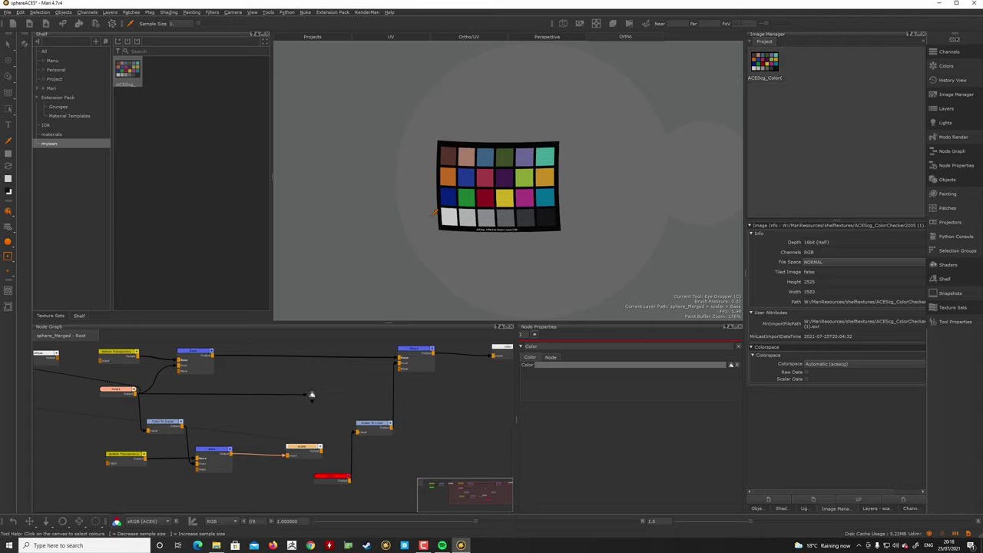
Step: Load the Painted Concrete 2x2 M texture set from the Megascans library and show its images in the Image Manager
{"action": "left_click", "coordinate": [951, 308]}
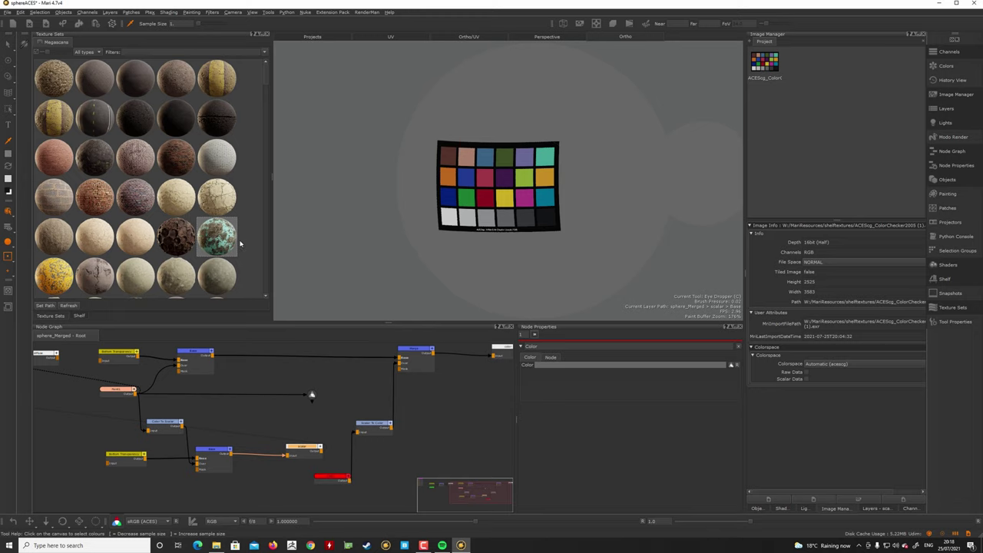
{"action": "double_click", "coordinate": [238, 244]}
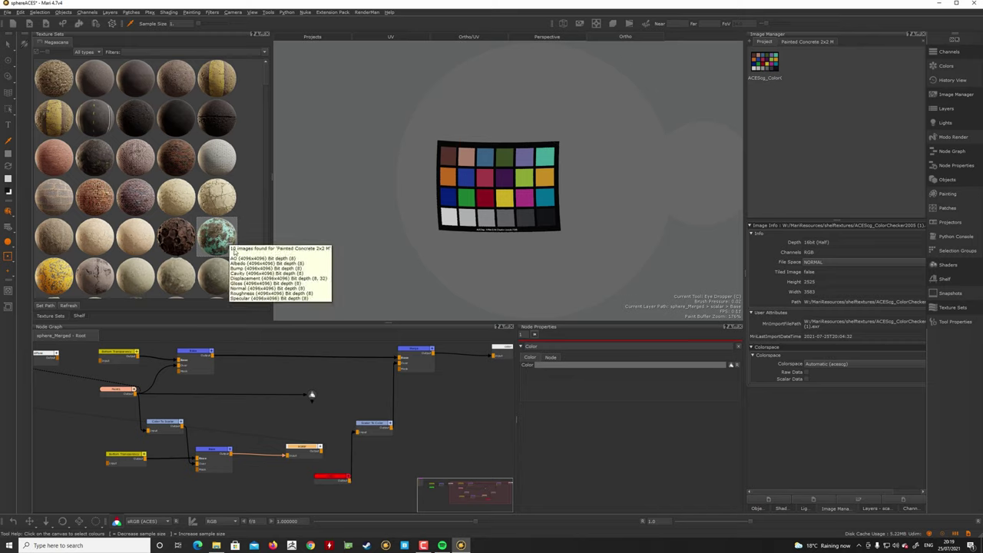
{"action": "left_click", "coordinate": [807, 43]}
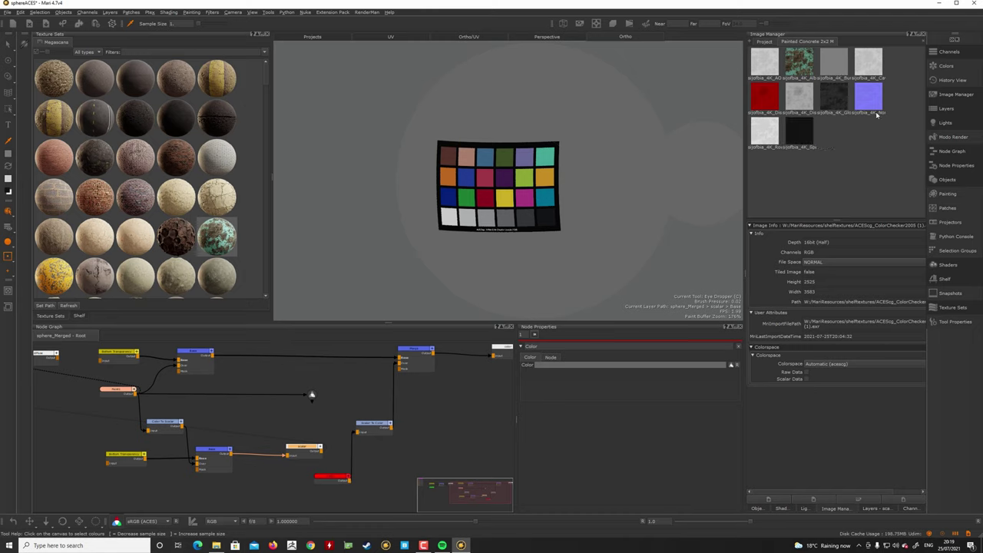
Step: Examine the colorspace and Scalar Data settings of the concrete's Albedo, Bump, Cavity, AO and Displacement images
{"action": "left_click", "coordinate": [804, 67]}
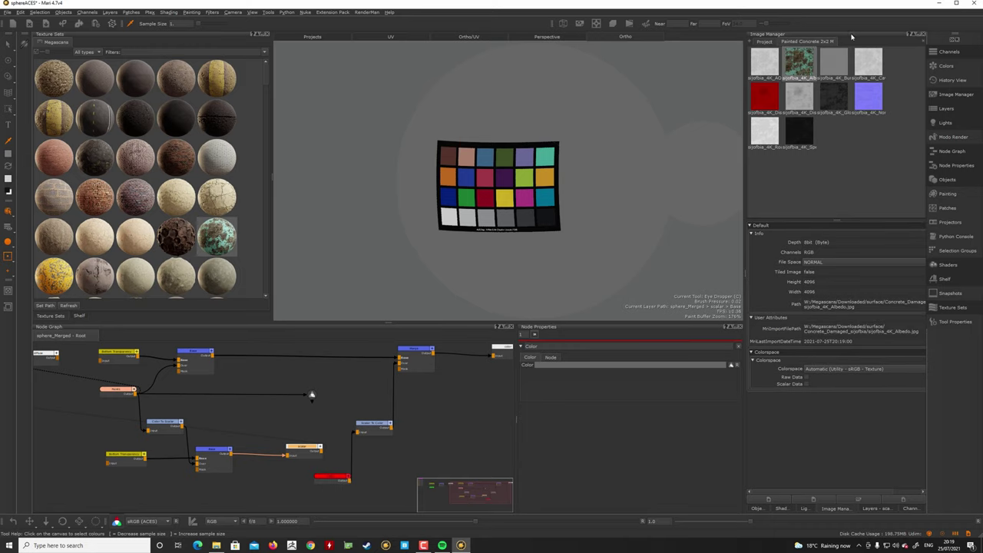
{"action": "left_click", "coordinate": [835, 66]}
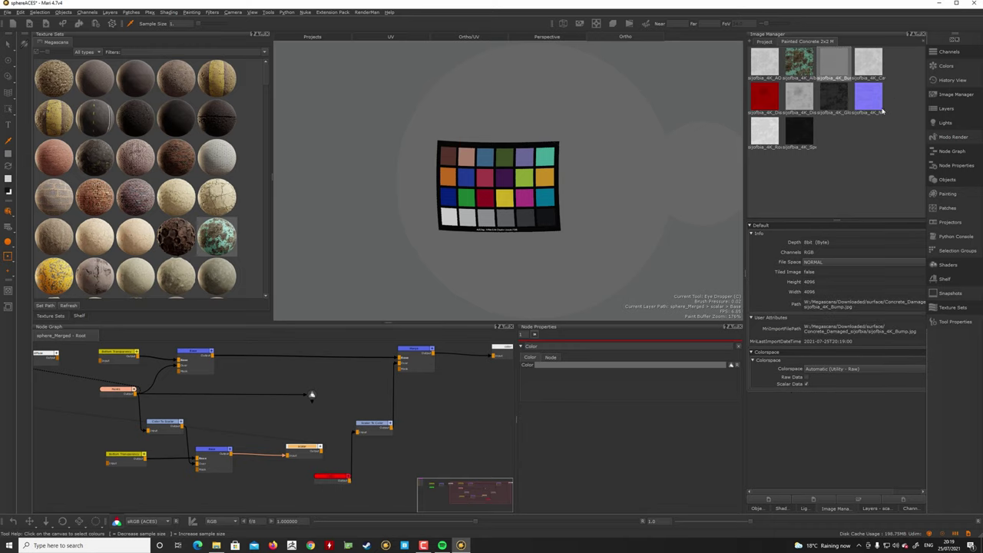
{"action": "left_click", "coordinate": [869, 63]}
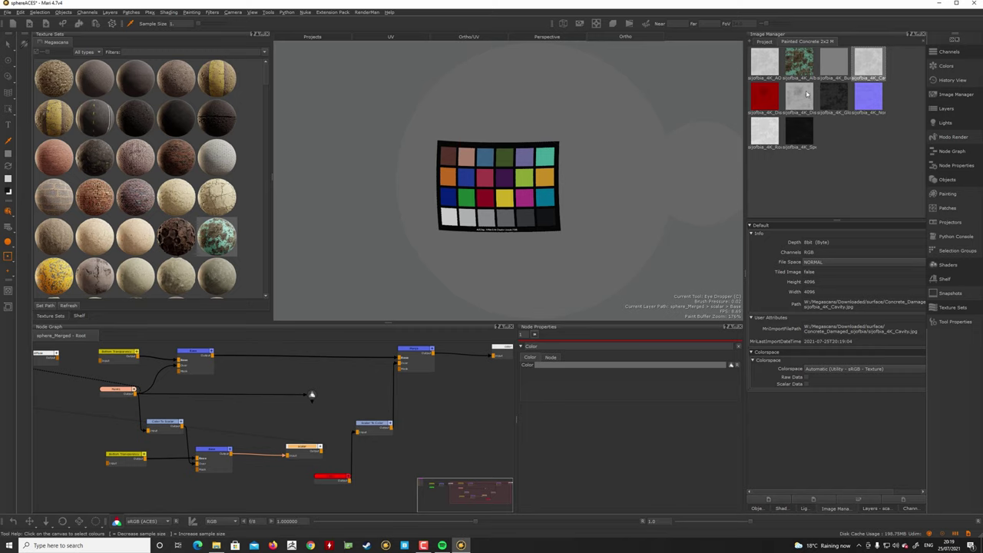
{"action": "left_click", "coordinate": [764, 65]}
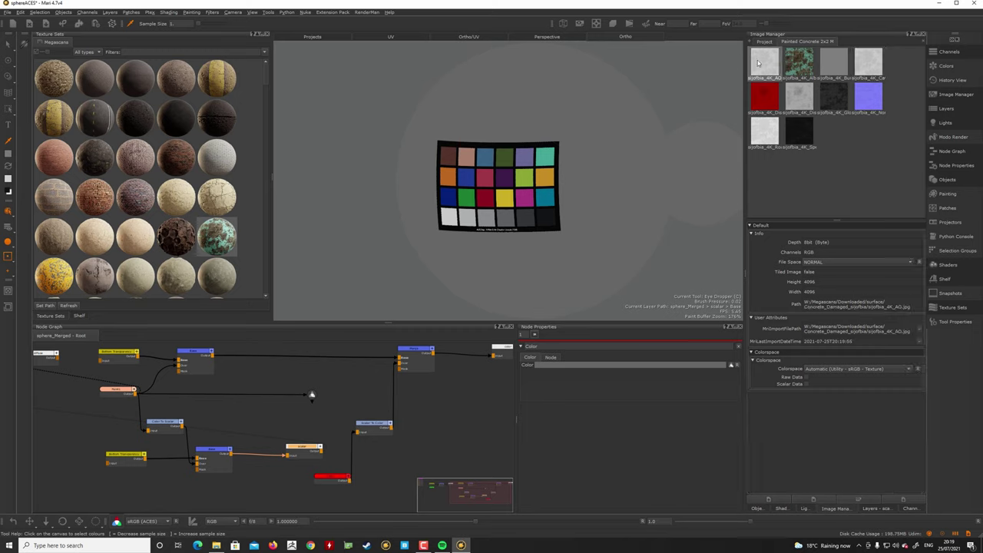
{"action": "left_click", "coordinate": [798, 104]}
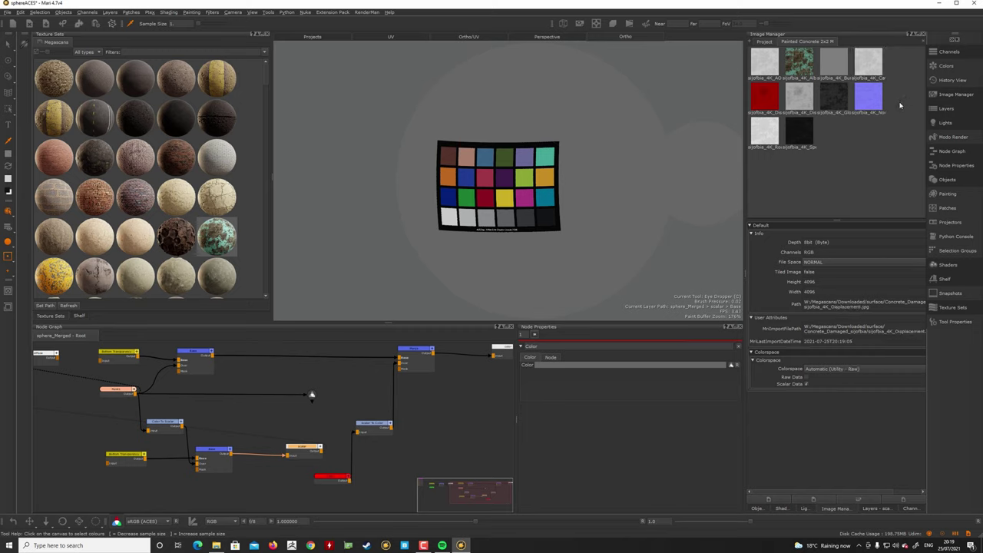
Step: Set the image colorspace of the two Displacement, Gloss and Normal images as color, and check the Displacement EXR's settings
{"action": "left_click_drag", "start_coordinate": [909, 104], "coordinate": [759, 96]}
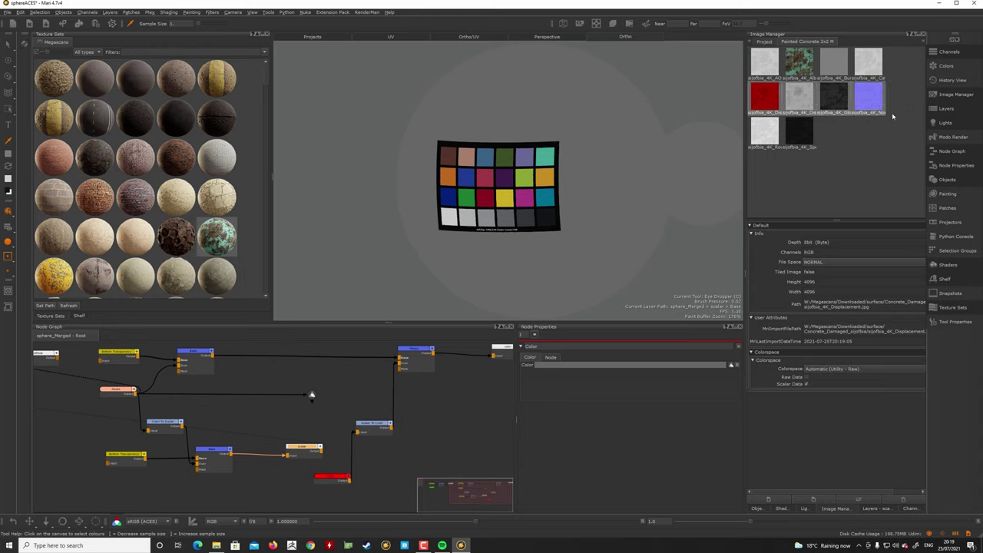
{"action": "left_click", "coordinate": [897, 126]}
{"action": "left_click_drag", "start_coordinate": [900, 100], "coordinate": [763, 104]}
{"action": "right_click", "coordinate": [763, 104]}
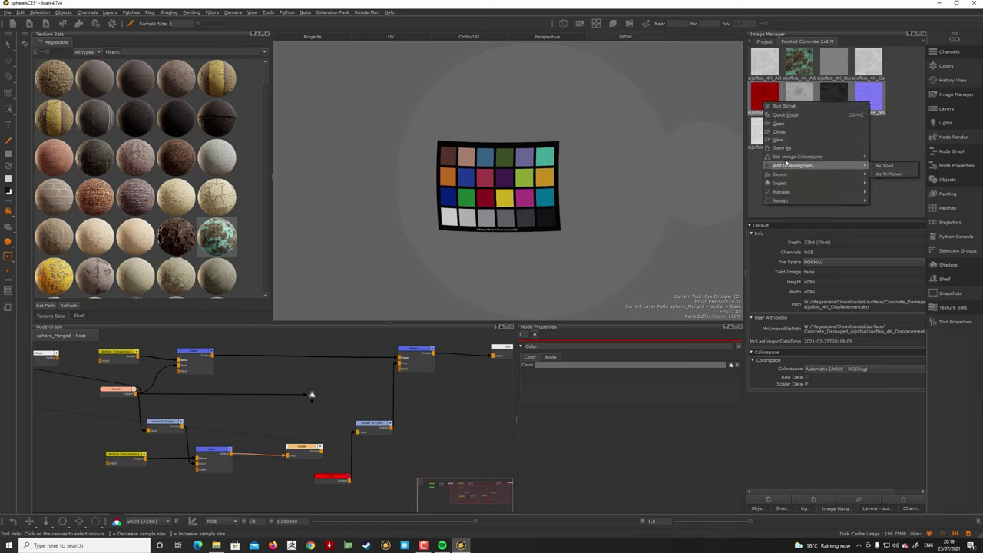
{"action": "mouse_move", "coordinate": [787, 159]}
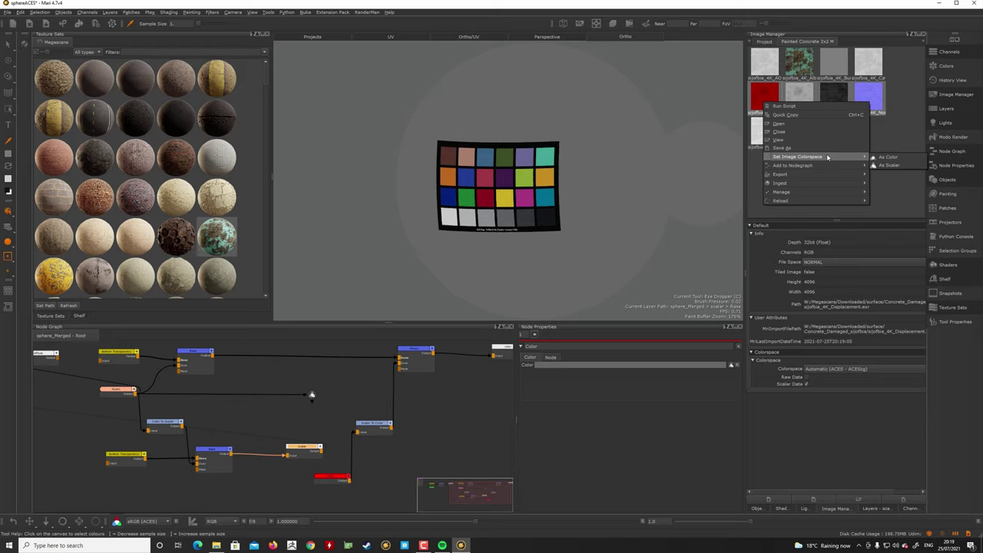
{"action": "left_click", "coordinate": [891, 161]}
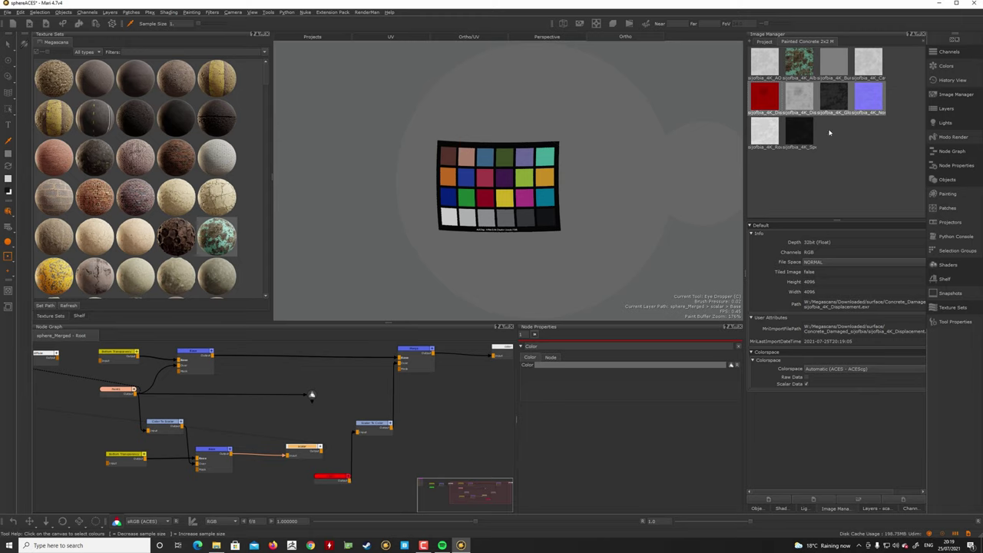
{"action": "left_click", "coordinate": [771, 105]}
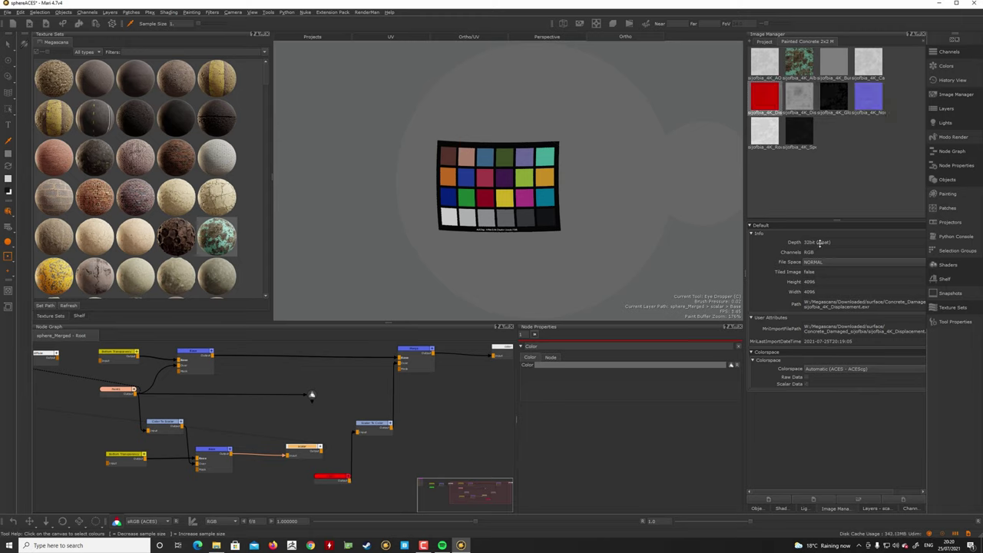
Step: Set the image colorspace of the two Displacement, Gloss and Normal images as scalar
{"action": "left_click", "coordinate": [894, 128]}
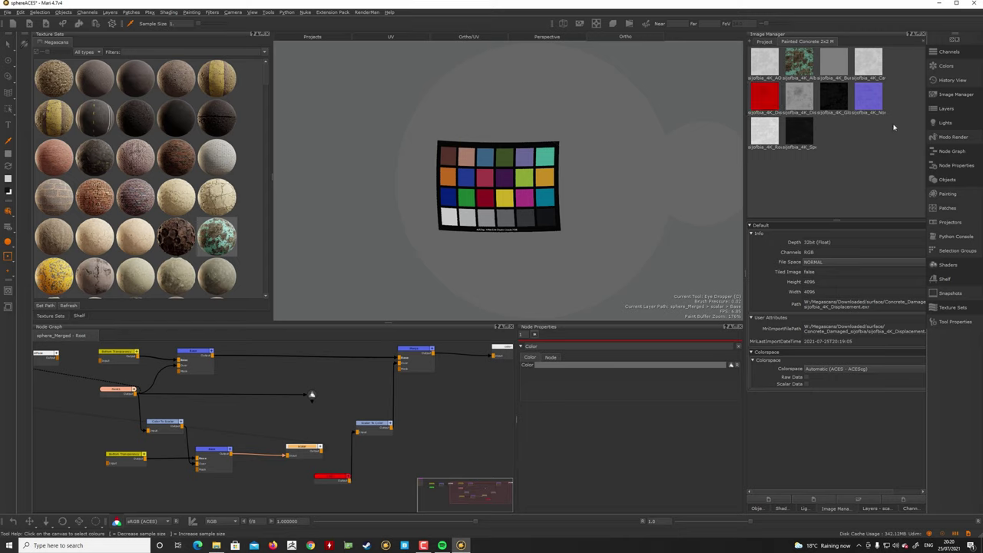
{"action": "right_click", "coordinate": [767, 98]}
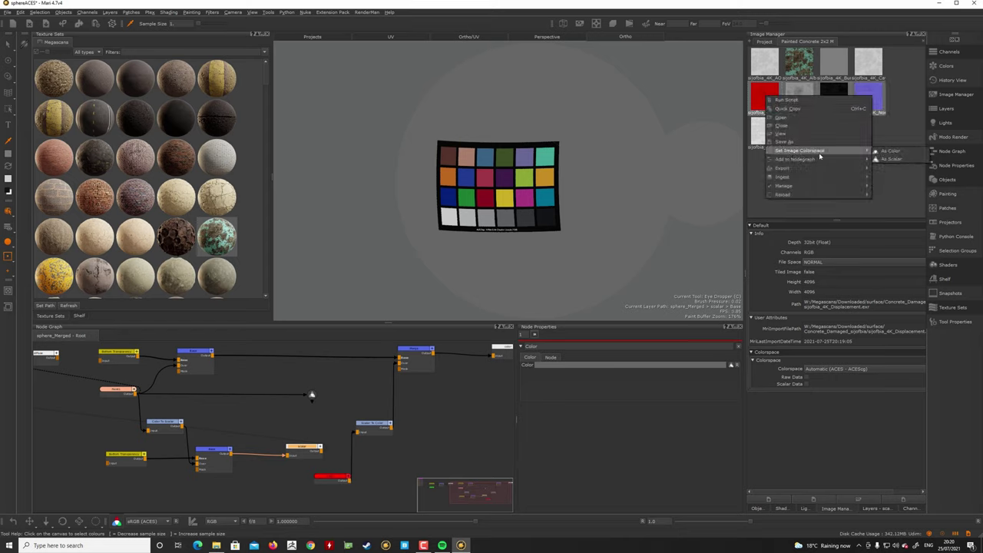
{"action": "left_click", "coordinate": [911, 161]}
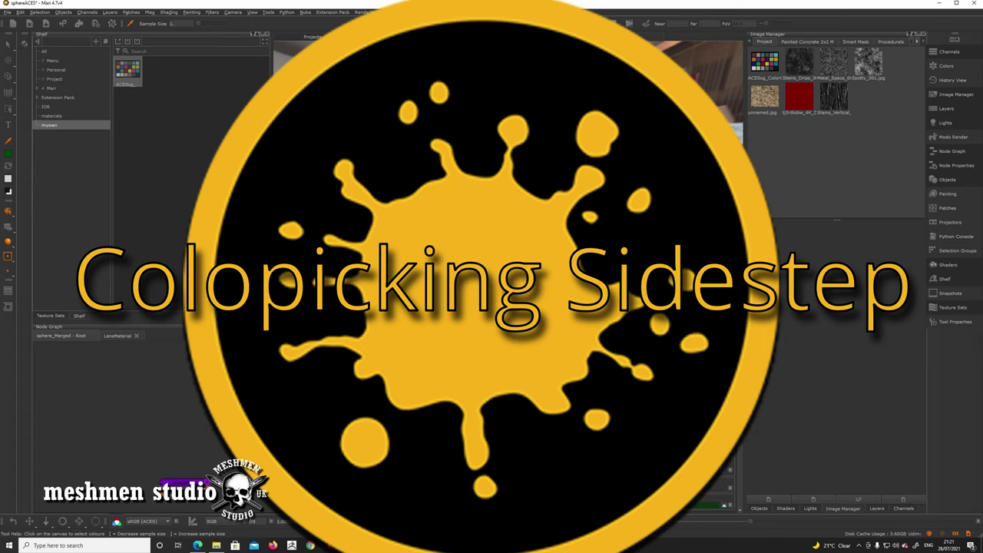
Step: Add a 2048 x 2048, 16bit (Half) Paint node, display it in the viewport and turn off its Scalar Data
{"action": "middle_click_drag", "start_coordinate": [322, 430], "coordinate": [337, 410]}
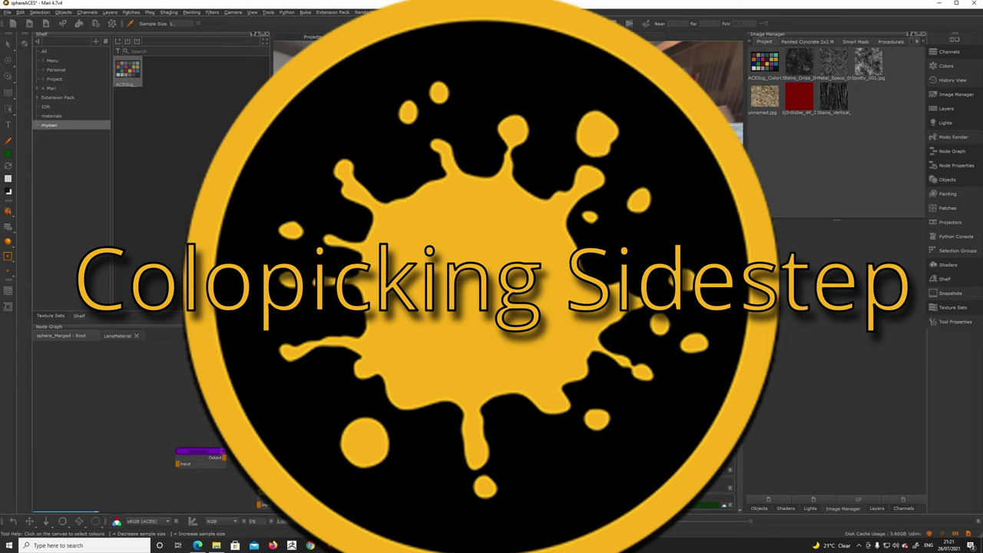
{"action": "key", "text": "p"}
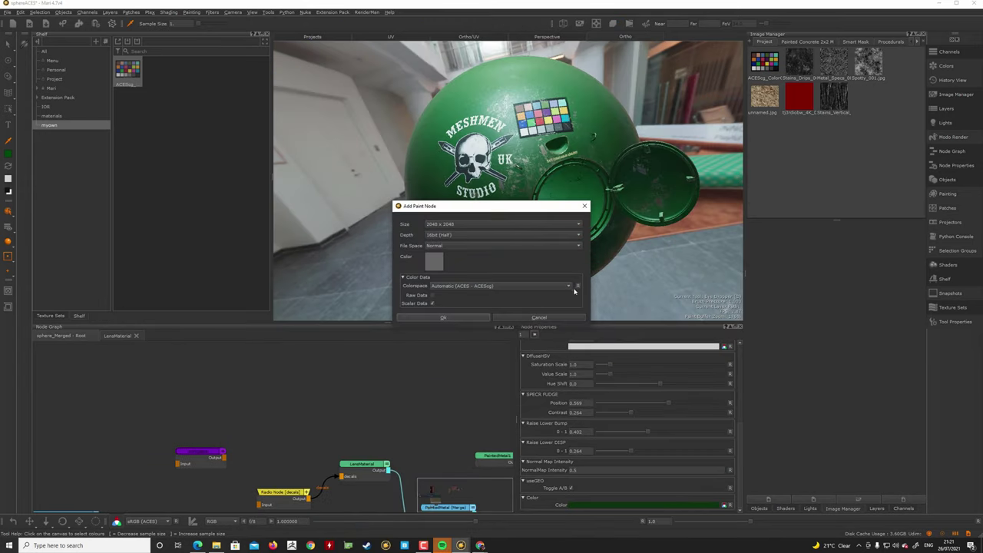
{"action": "left_click", "coordinate": [442, 317]}
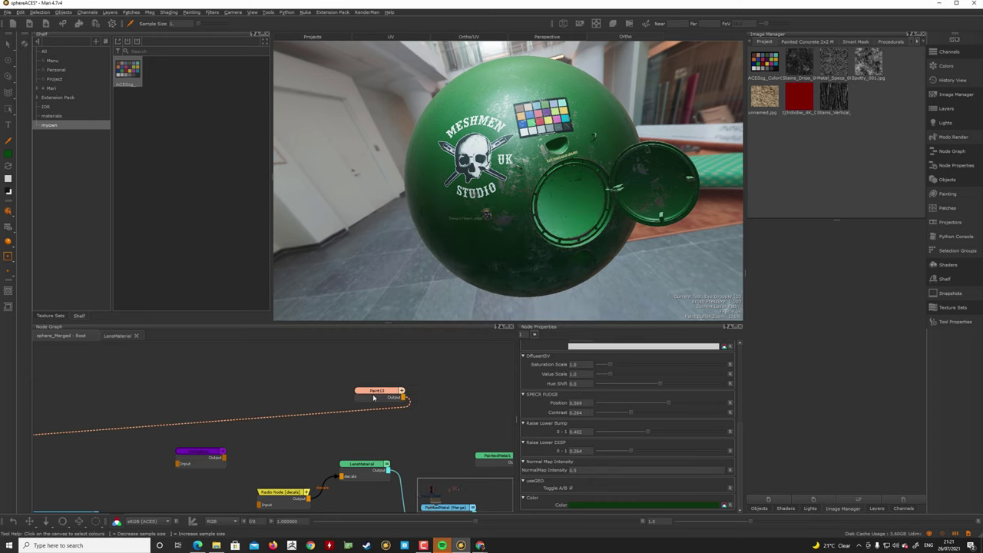
{"action": "key", "text": "v"}
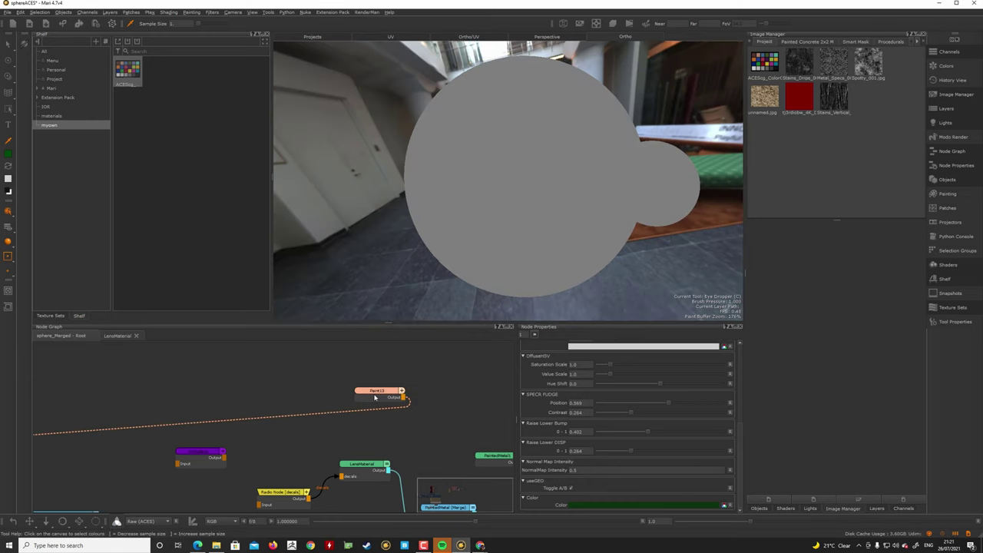
{"action": "double_click", "coordinate": [375, 397]}
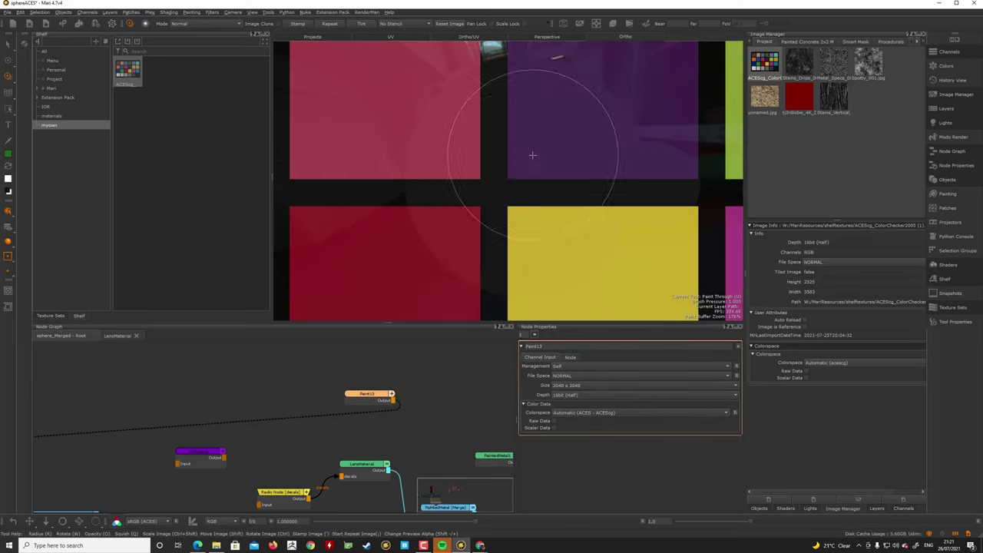
Step: Paint the ACEScg color checker through onto the sphere's center with Paint Through and bake it into the Paint node
{"action": "mouse_move", "coordinate": [523, 185]}
{"action": "left_mouse_down", "text": "ctrl+shift"}
{"action": "mouse_move", "coordinate": [432, 172]}
{"action": "mouse_move", "coordinate": [453, 181]}
{"action": "mouse_move", "coordinate": [415, 180]}
{"action": "left_mouse_up", "text": "ctrl+shift"}
{"action": "middle_click_drag", "start_coordinate": [484, 184], "coordinate": [474, 206], "text": "alt"}
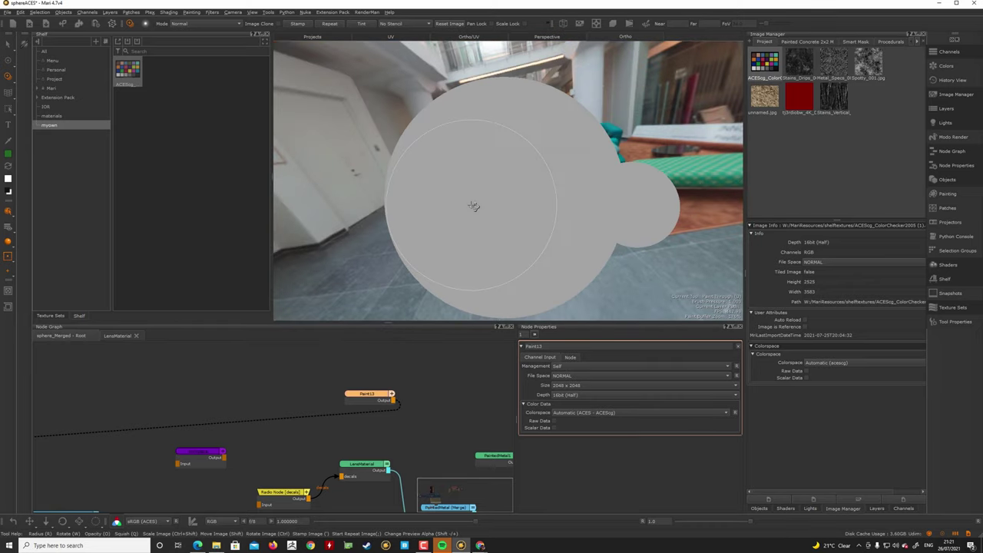
{"action": "left_click_drag", "start_coordinate": [474, 206], "coordinate": [496, 204], "text": "alt"}
{"action": "middle_click_drag", "start_coordinate": [496, 204], "coordinate": [519, 192], "text": "alt"}
{"action": "right_click_drag", "start_coordinate": [518, 192], "coordinate": [531, 195], "text": "alt"}
{"action": "left_click_drag", "start_coordinate": [531, 195], "coordinate": [534, 201], "text": "alt"}
{"action": "mouse_move", "coordinate": [534, 201]}
{"action": "left_mouse_down"}
{"action": "mouse_move", "coordinate": [530, 188]}
{"action": "mouse_move", "coordinate": [390, 154]}
{"action": "mouse_move", "coordinate": [507, 262]}
{"action": "mouse_move", "coordinate": [452, 97]}
{"action": "mouse_move", "coordinate": [539, 242]}
{"action": "left_mouse_up"}
{"action": "key", "text": "b"}
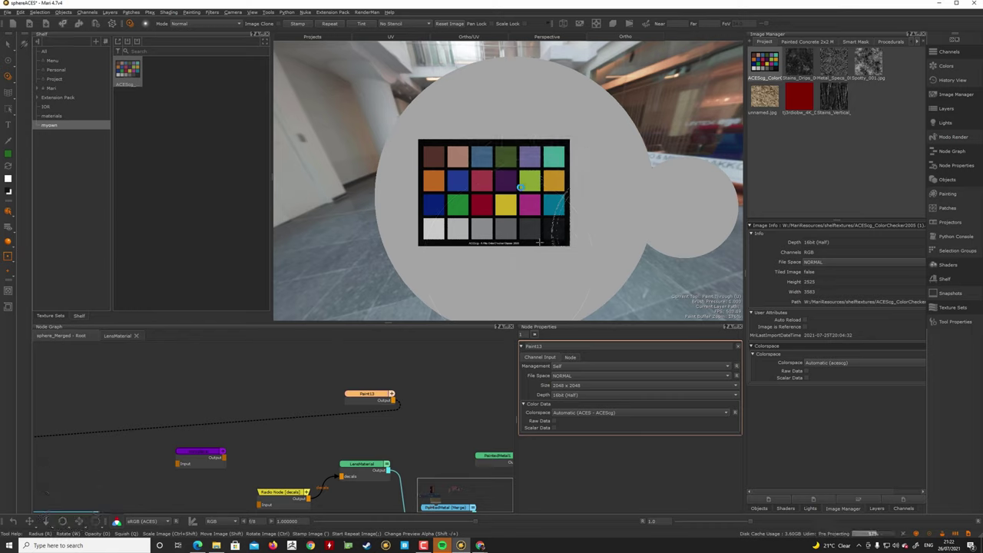
{"action": "key", "text": "p"}
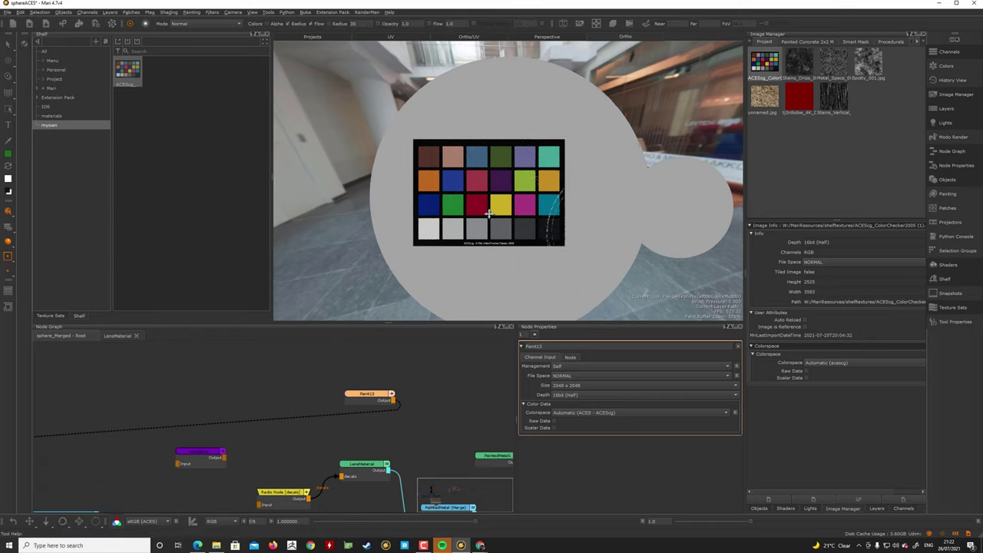
Step: Add a second 2048 x 2048, 16bit (Half) Paint node with Scalar Data on and display it in the viewport
{"action": "middle_click_drag", "start_coordinate": [463, 408], "coordinate": [397, 394]}
{"action": "left_click", "coordinate": [397, 385]}
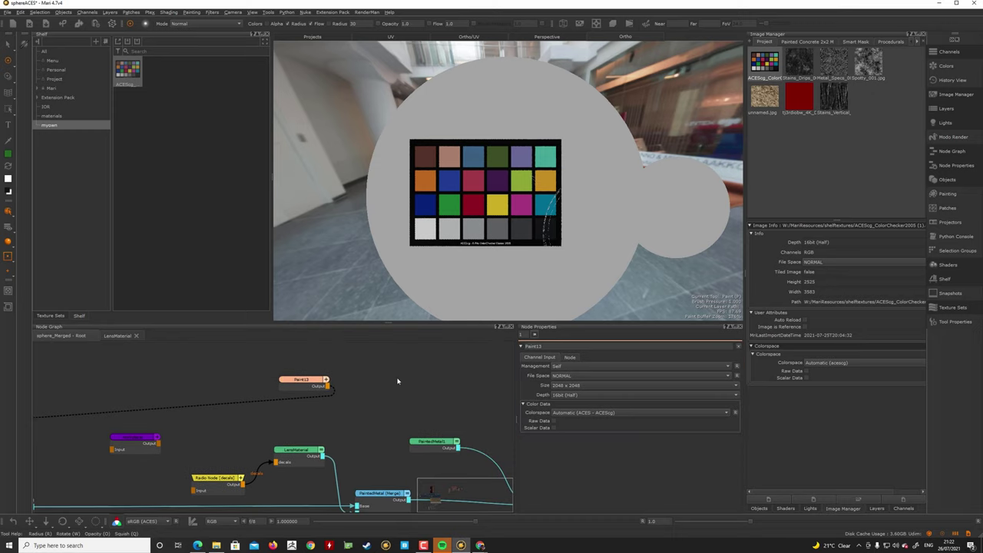
{"action": "key", "text": "p"}
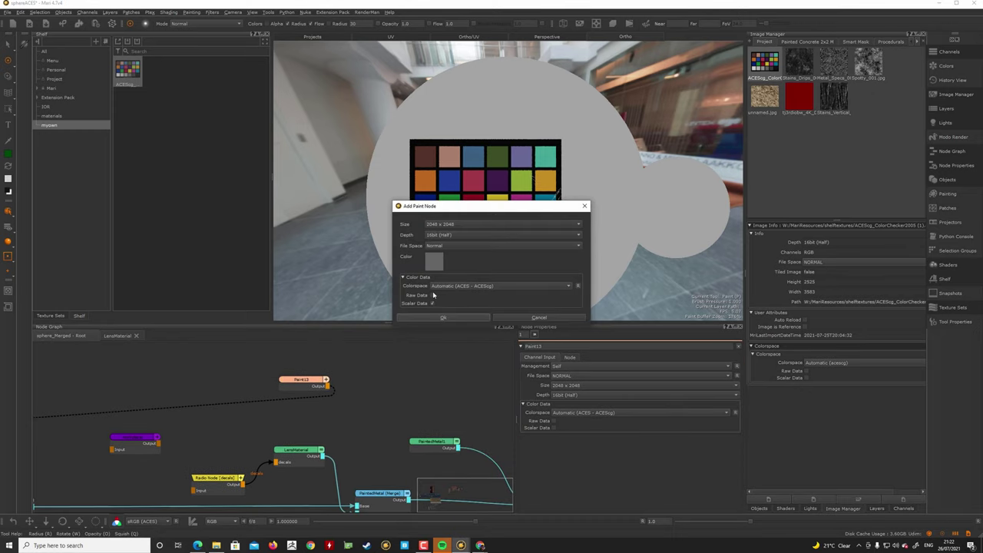
{"action": "left_click", "coordinate": [442, 318]}
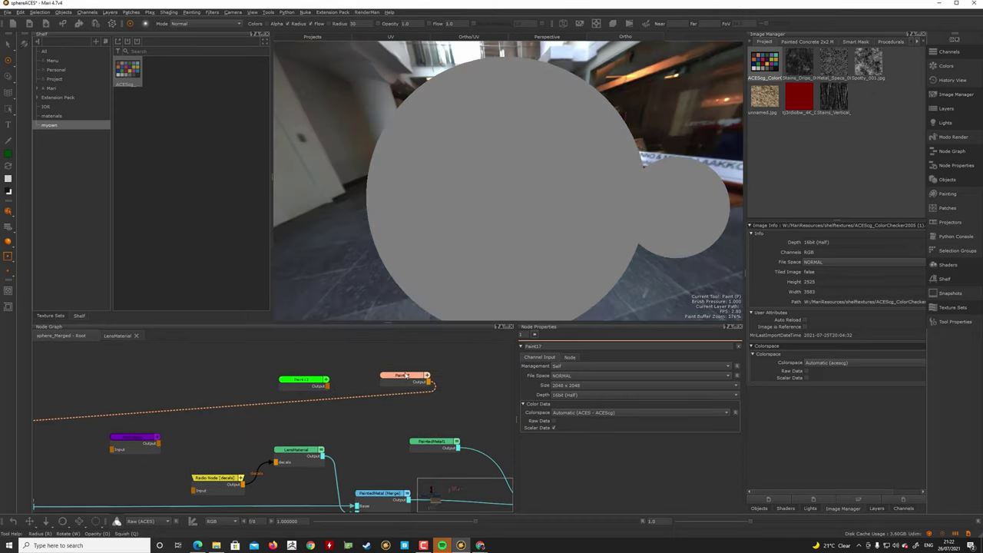
Step: Sample the scalar Paint node's gray on the sphere with the Eye Dropper and inspect it in the color picker
{"action": "left_click", "coordinate": [8, 142]}
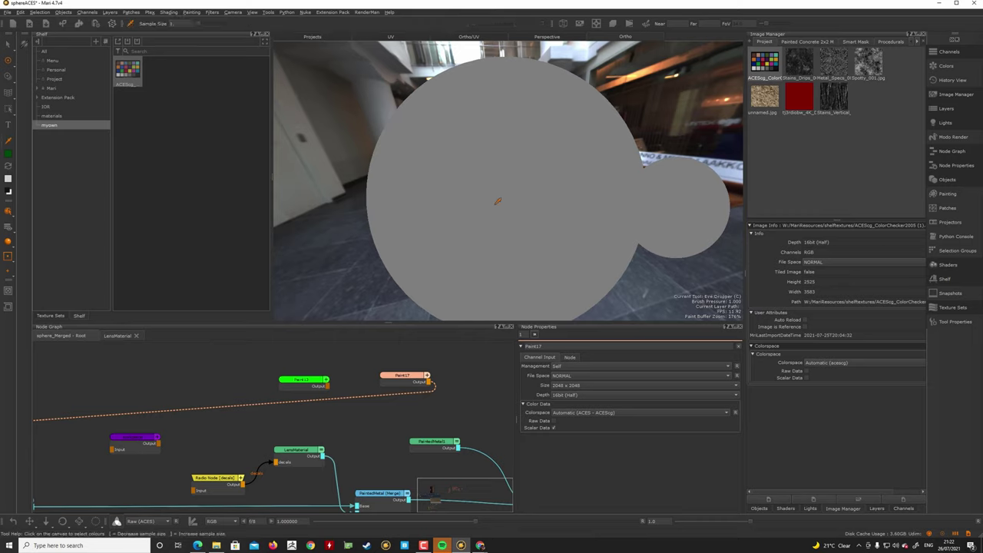
{"action": "left_click", "coordinate": [417, 261]}
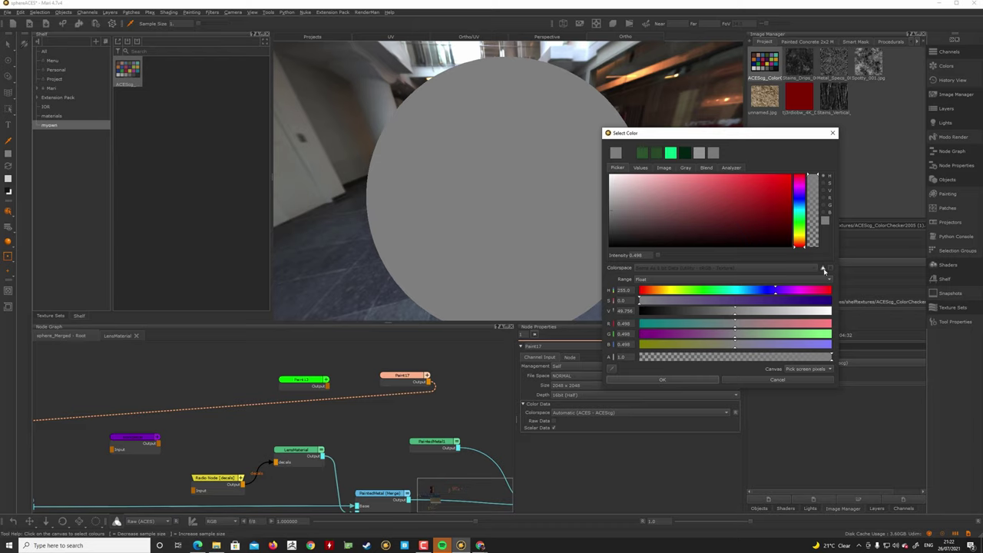
{"action": "left_click", "coordinate": [777, 379]}
Step: Display the color Paint13 node in the viewport, sample its gray with the Eye Dropper and compare the source and target values in the color picker
{"action": "left_click", "coordinate": [314, 386]}
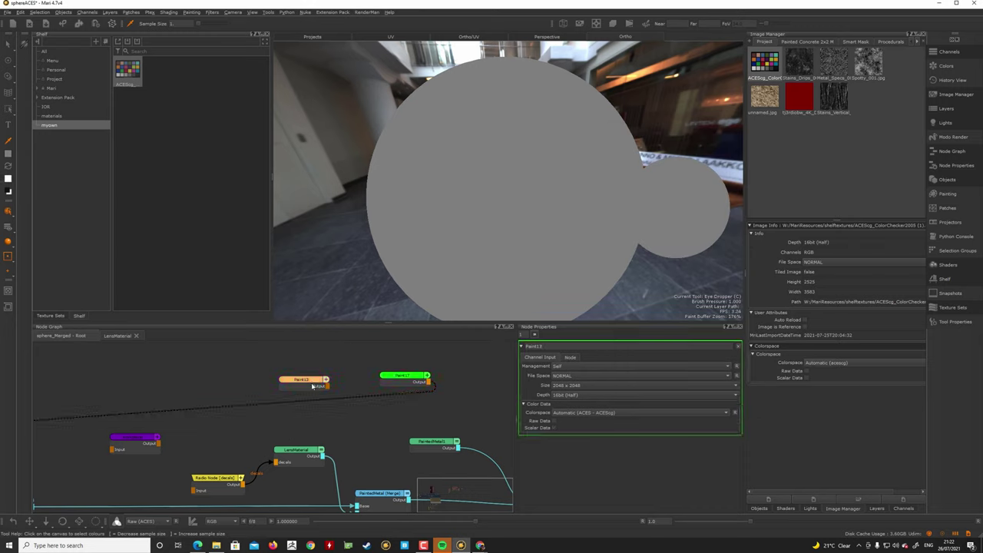
{"action": "key", "text": "1"}
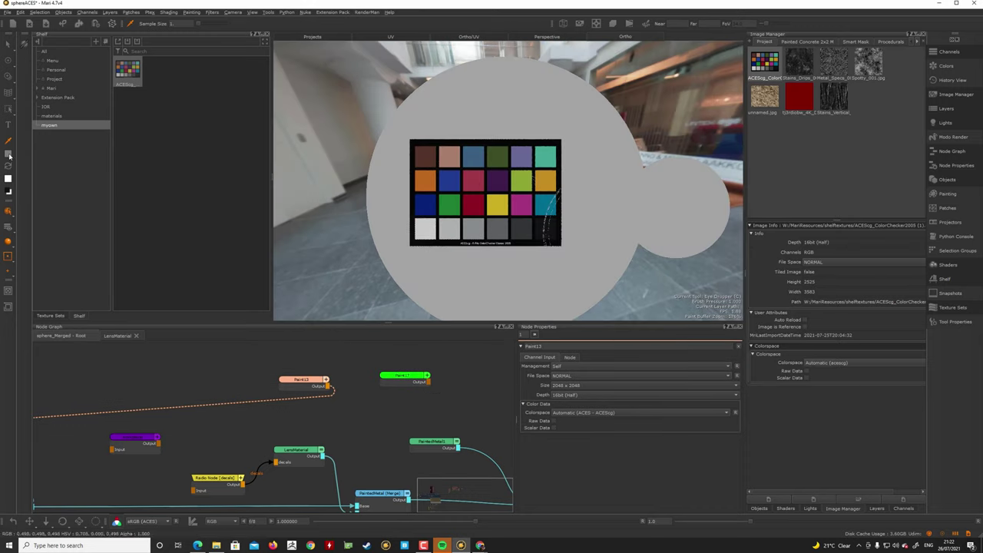
{"action": "left_click", "coordinate": [439, 206]}
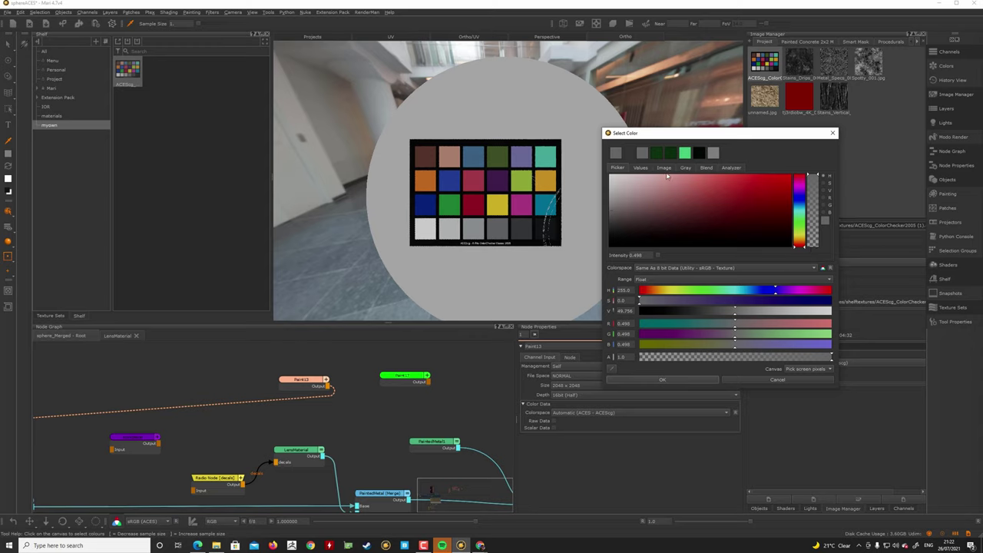
{"action": "left_click", "coordinate": [642, 169]}
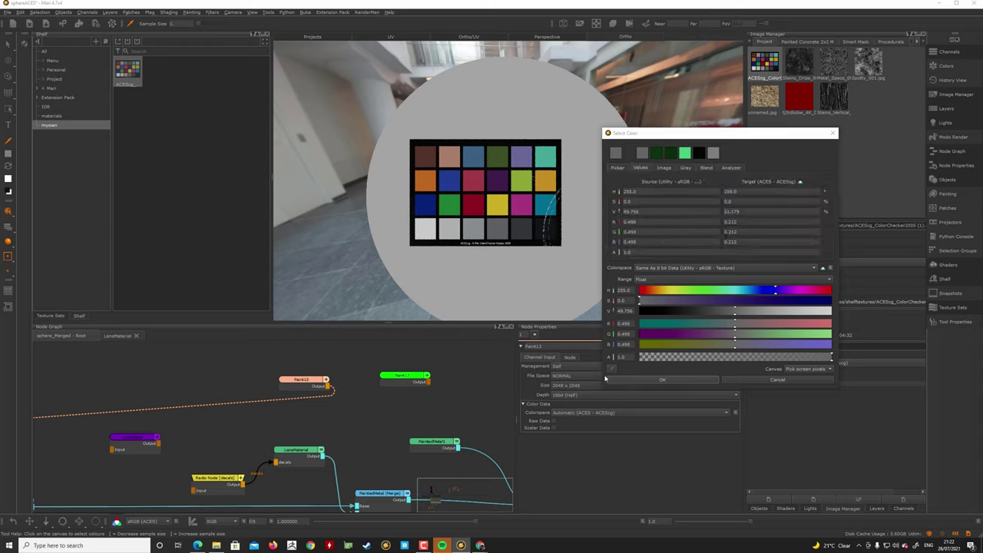
{"action": "left_click", "coordinate": [651, 381]}
Step: Sample the scalar Paint17 node's gray on the sphere and inspect its target values in the color picker
{"action": "left_click", "coordinate": [393, 379]}
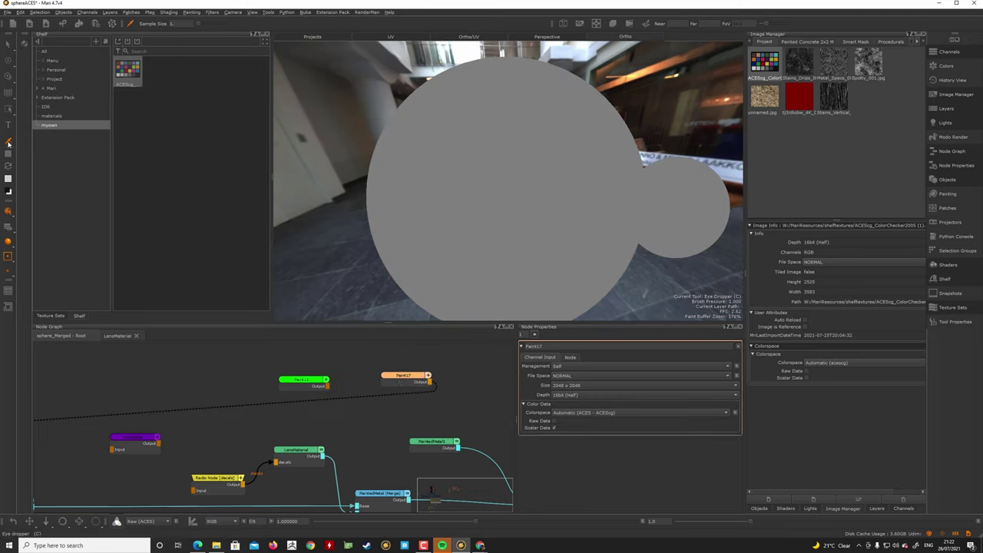
{"action": "left_click", "coordinate": [576, 233]}
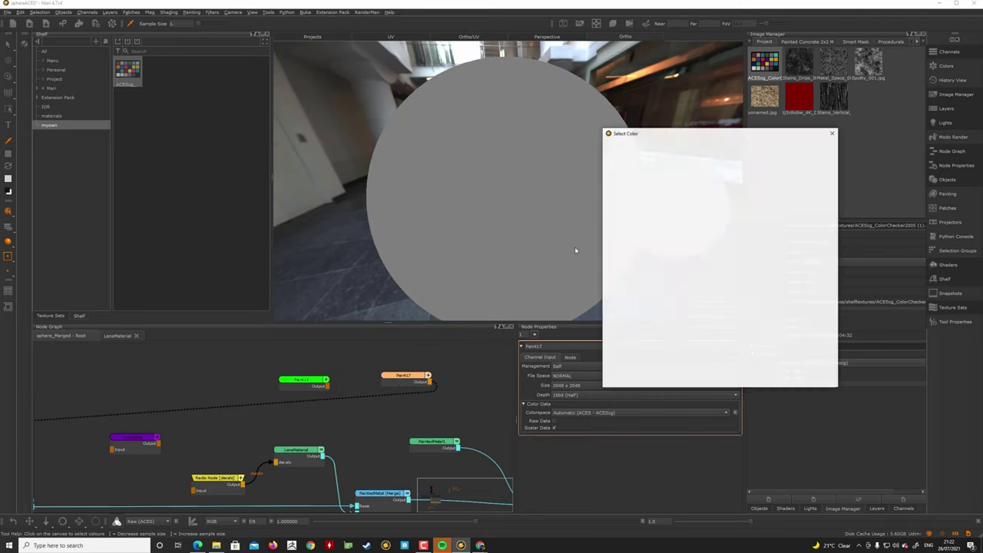
{"action": "left_click", "coordinate": [648, 169]}
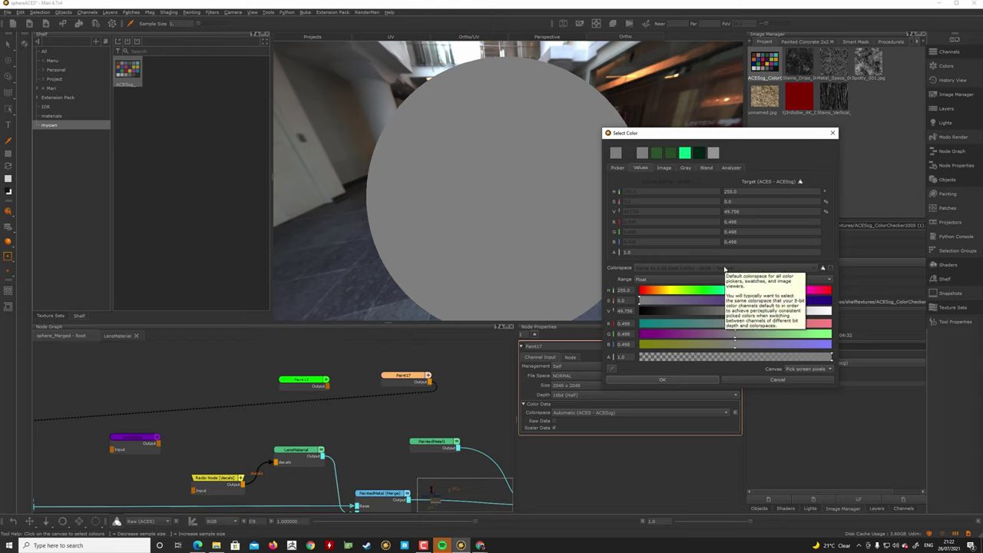
{"action": "left_click", "coordinate": [664, 380]}
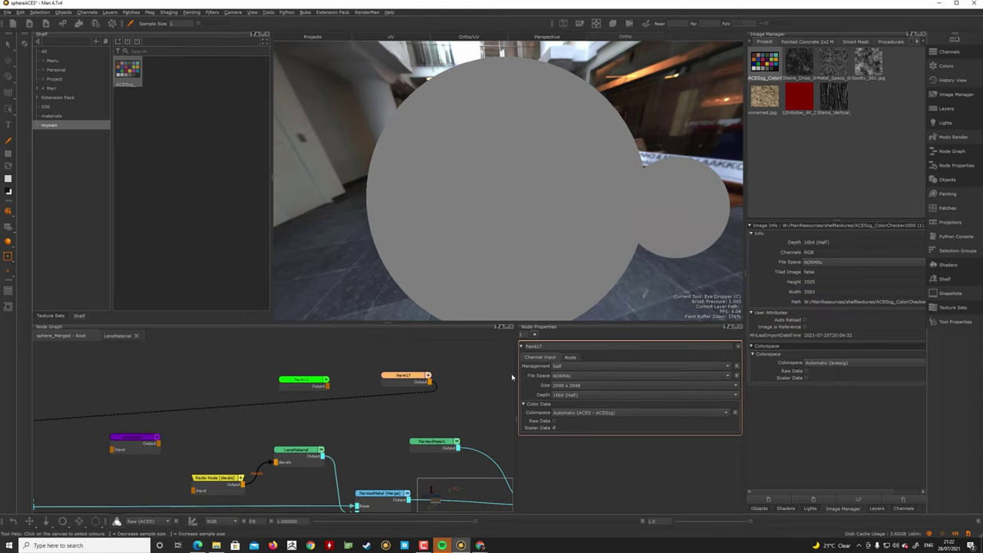
Step: Add a Color node to the graph and place it beside the two Paint nodes
{"action": "left_click_drag", "start_coordinate": [405, 384], "coordinate": [398, 387]}
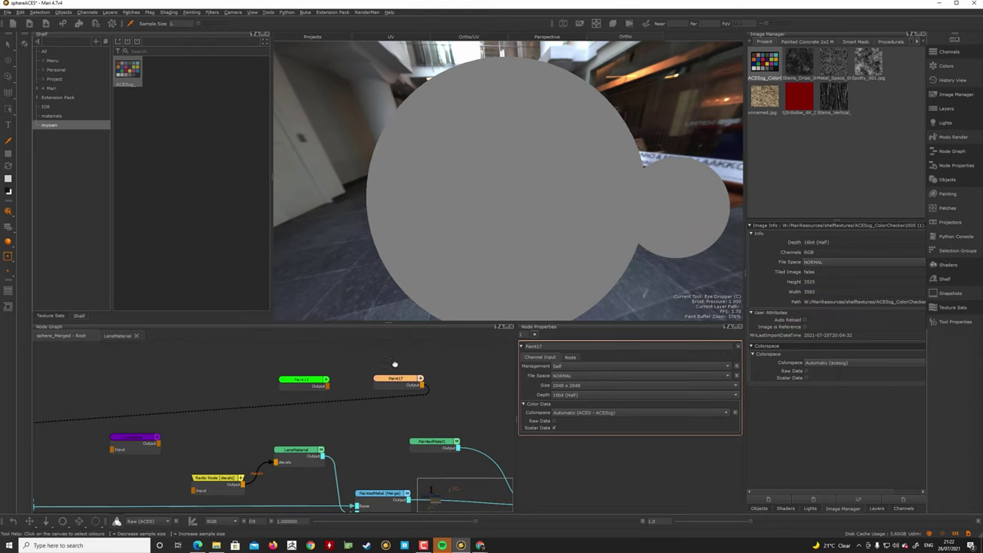
{"action": "middle_click_drag", "start_coordinate": [419, 365], "coordinate": [397, 377]}
{"action": "left_click_drag", "start_coordinate": [304, 394], "coordinate": [305, 391]}
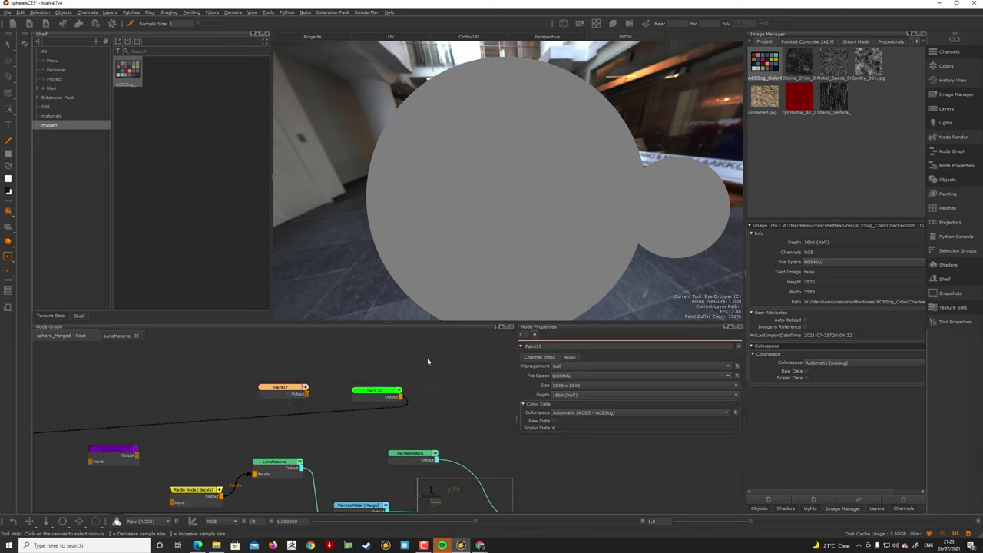
{"action": "mouse_move", "coordinate": [423, 371]}
{"action": "middle_mouse_down"}
{"action": "mouse_move", "coordinate": [408, 375]}
{"action": "mouse_move", "coordinate": [417, 381]}
{"action": "middle_mouse_up"}
{"action": "key", "text": "Tab"}
{"action": "type", "text": "c"}
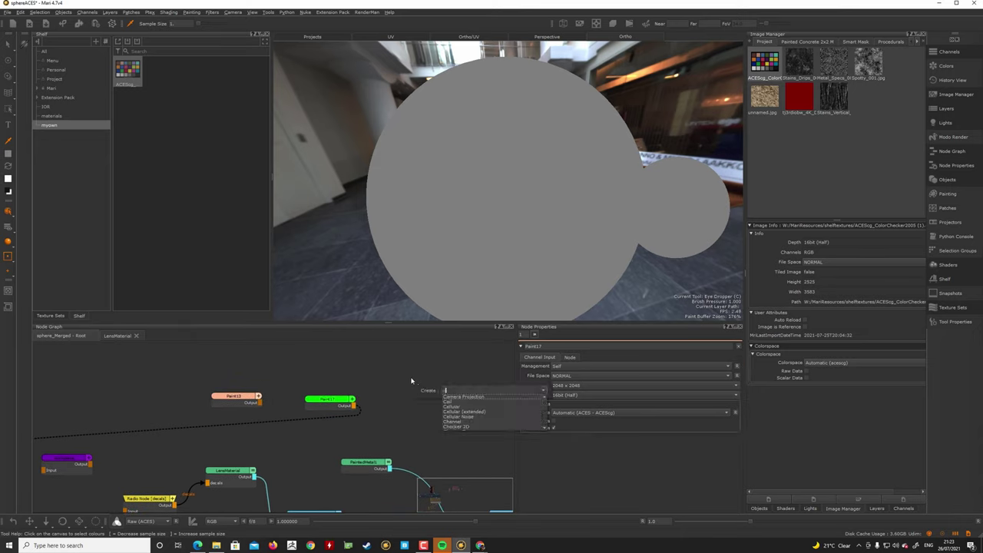
{"action": "type", "text": "olor"}
{"action": "key", "text": "Return"}
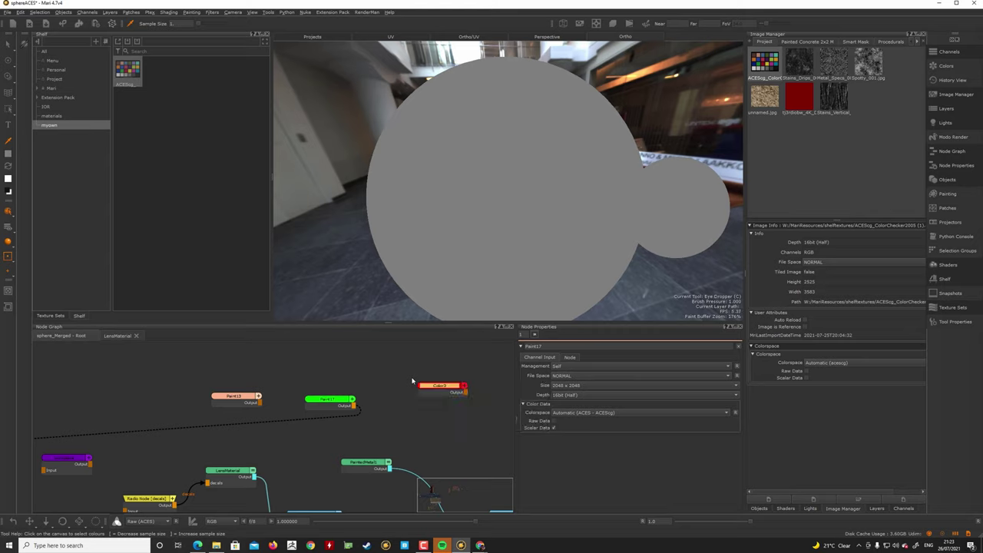
{"action": "left_click_drag", "start_coordinate": [435, 386], "coordinate": [417, 384]}
Step: Compare the foreground color picker's colorspace option with the Color node selected and with the scalar Paint17 node selected
{"action": "left_click", "coordinate": [430, 388]}
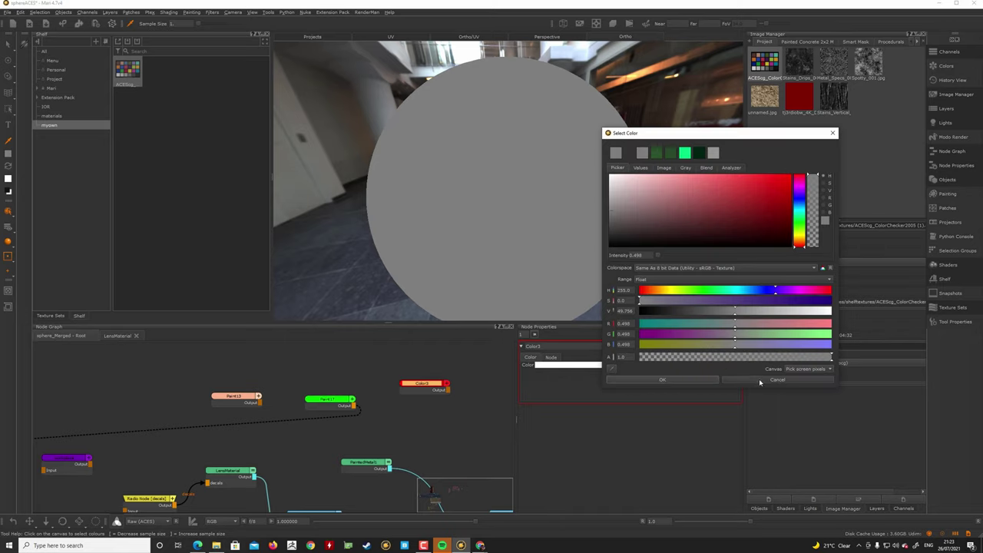
{"action": "left_click", "coordinate": [760, 379]}
{"action": "left_click", "coordinate": [331, 400]}
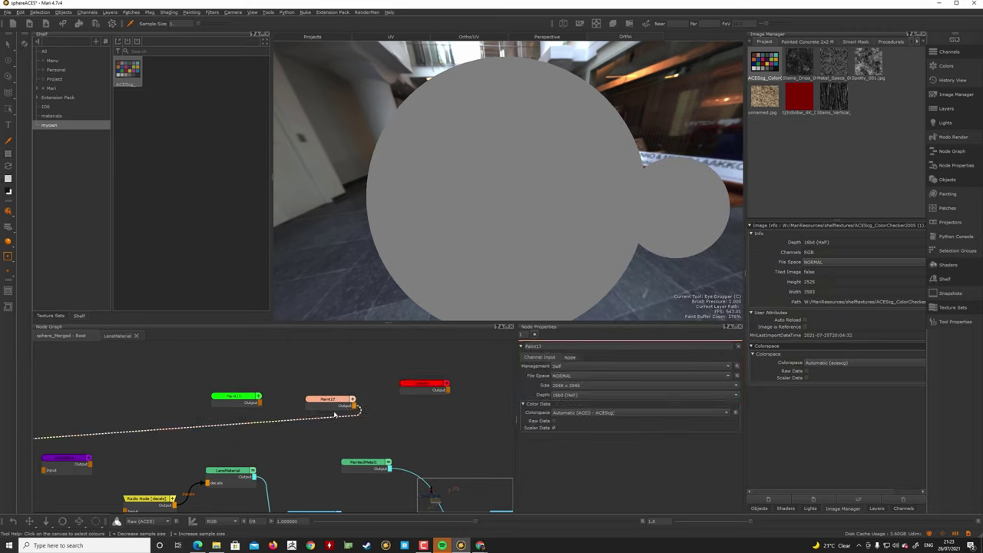
{"action": "left_click", "coordinate": [338, 403]}
{"action": "left_click", "coordinate": [9, 178]}
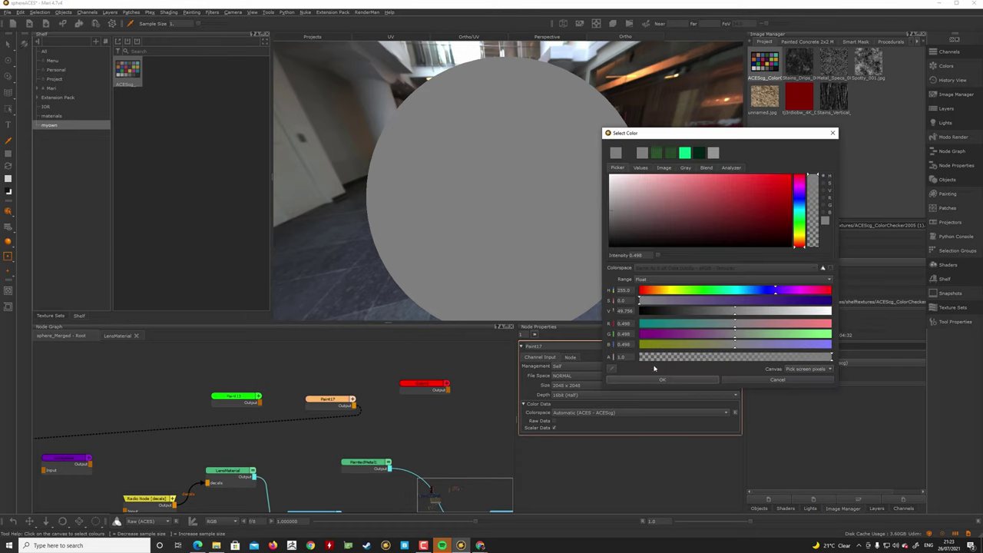
{"action": "left_click", "coordinate": [666, 380]}
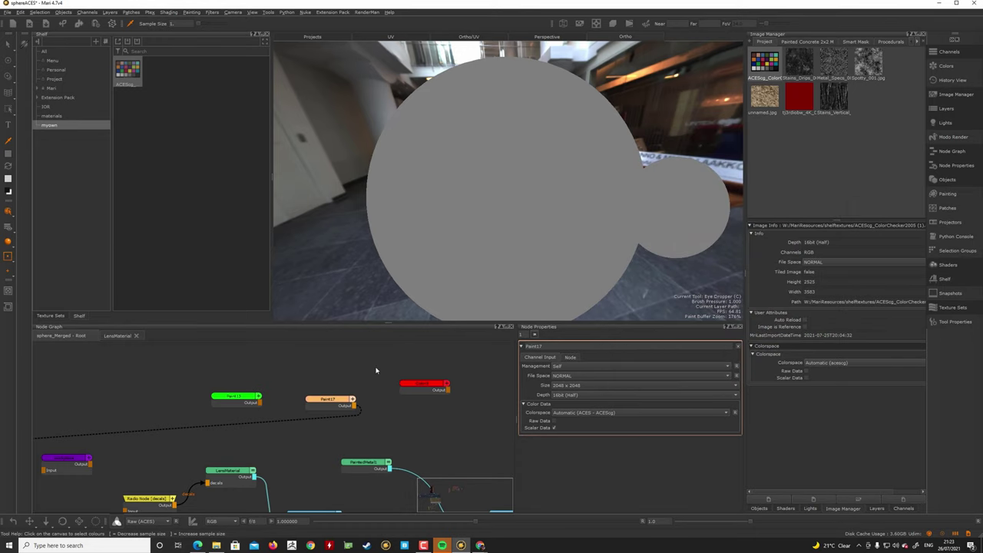
Step: Compare the Color node's color picker when opened after selecting scalar Paint17 and after selecting color Paint13
{"action": "left_click", "coordinate": [434, 388]}
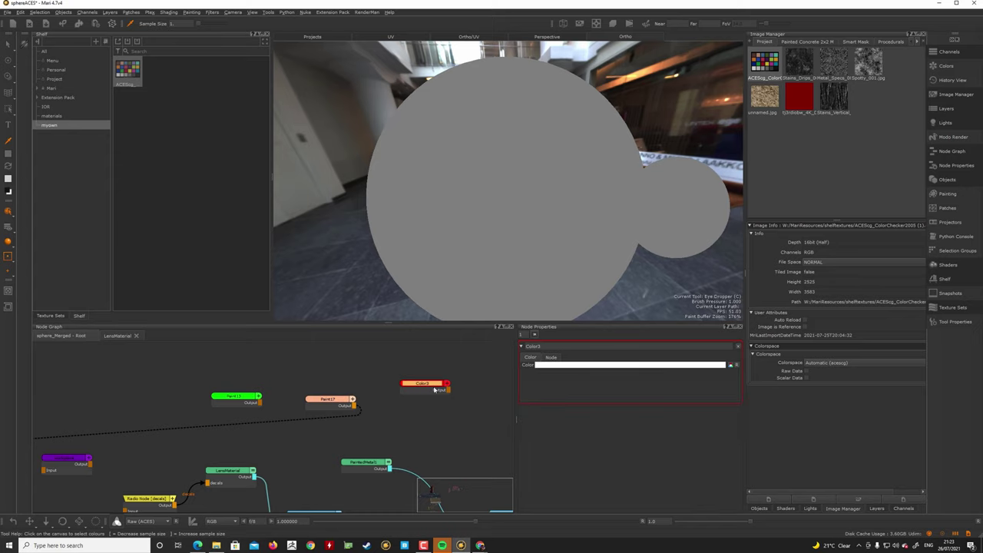
{"action": "left_click", "coordinate": [705, 364]}
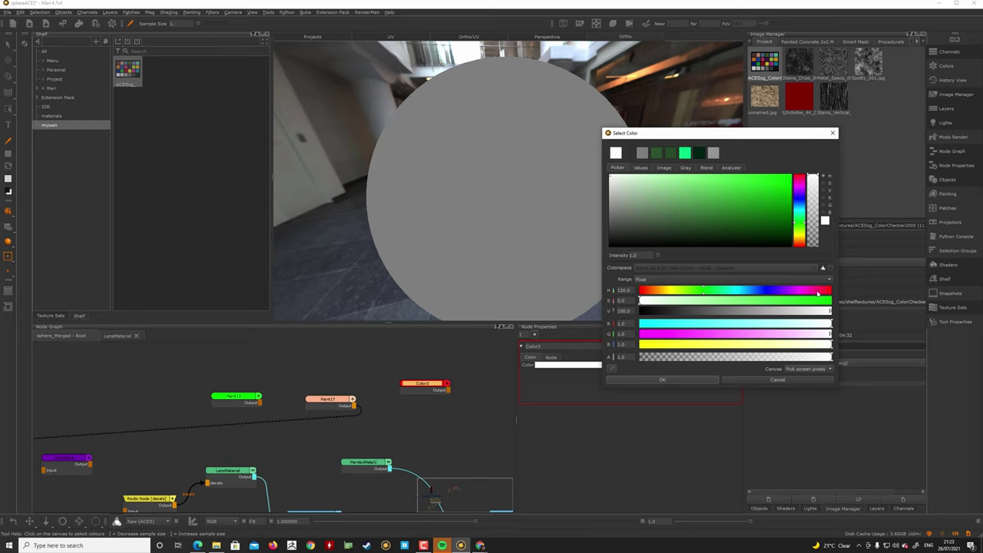
{"action": "left_click", "coordinate": [751, 380]}
{"action": "left_click", "coordinate": [247, 400]}
{"action": "left_click", "coordinate": [423, 384]}
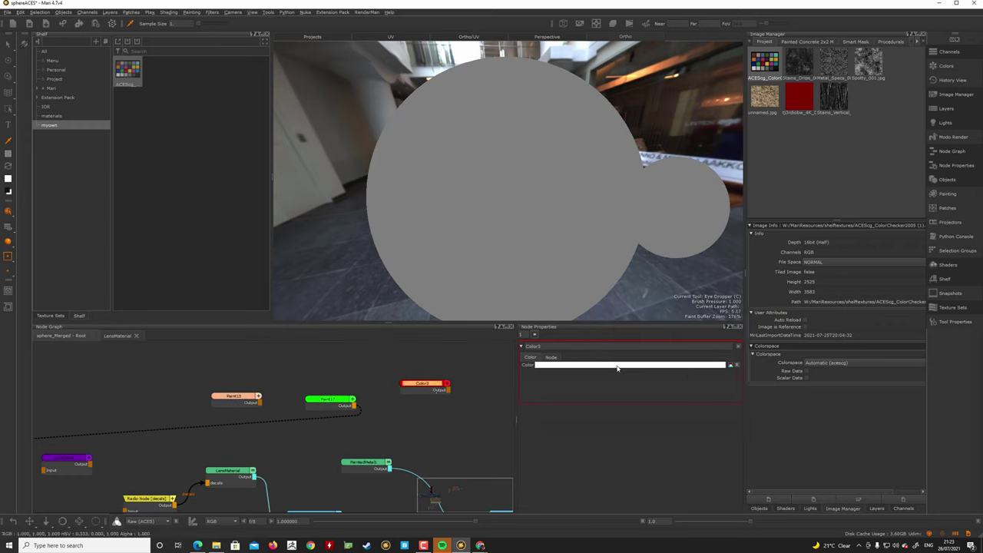
{"action": "left_click", "coordinate": [617, 368]}
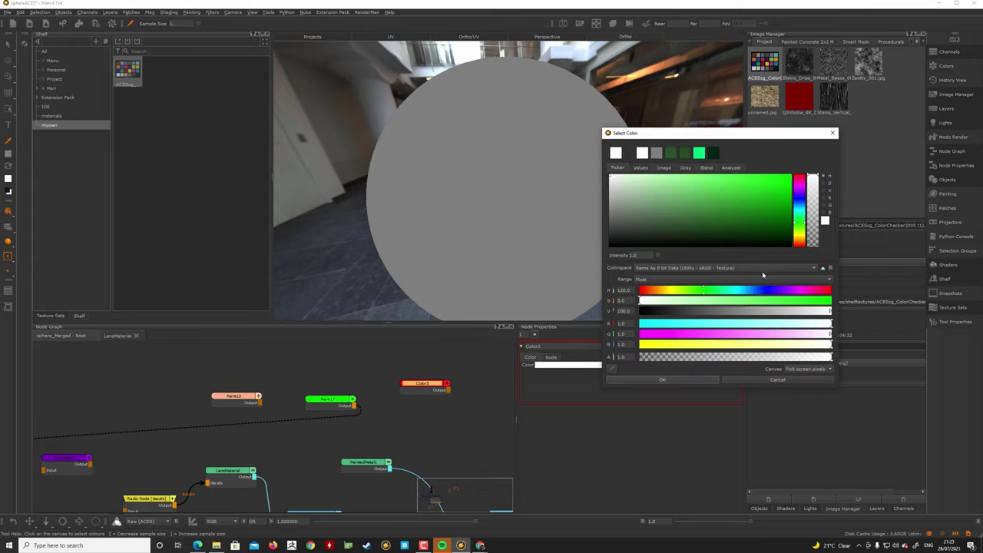
{"action": "left_click", "coordinate": [770, 381]}
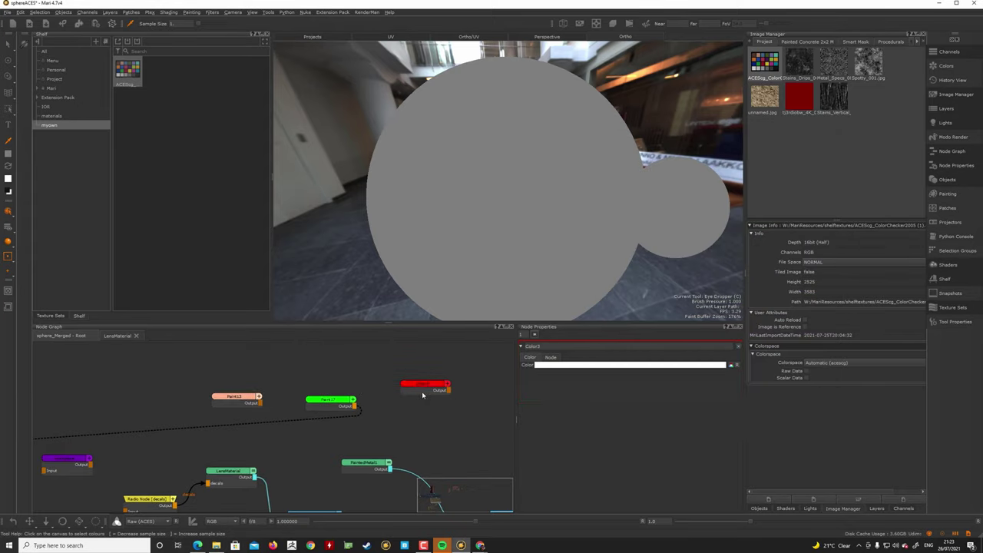
Step: Reposition the Color node and recheck the colorspace option in its color picker, leaving the color as is
{"action": "left_click_drag", "start_coordinate": [424, 385], "coordinate": [434, 396]}
{"action": "middle_click_drag", "start_coordinate": [241, 402], "coordinate": [242, 402]}
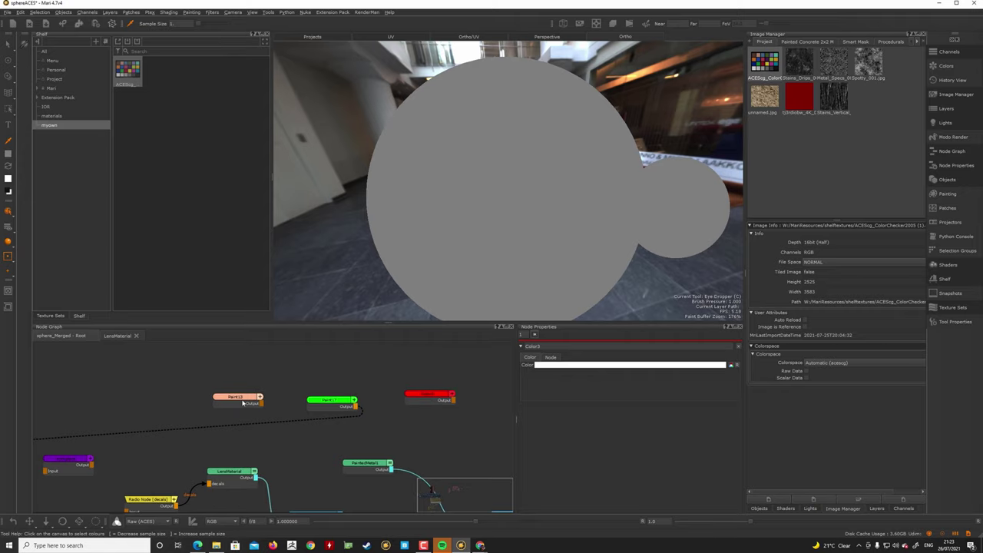
{"action": "left_click", "coordinate": [437, 394]}
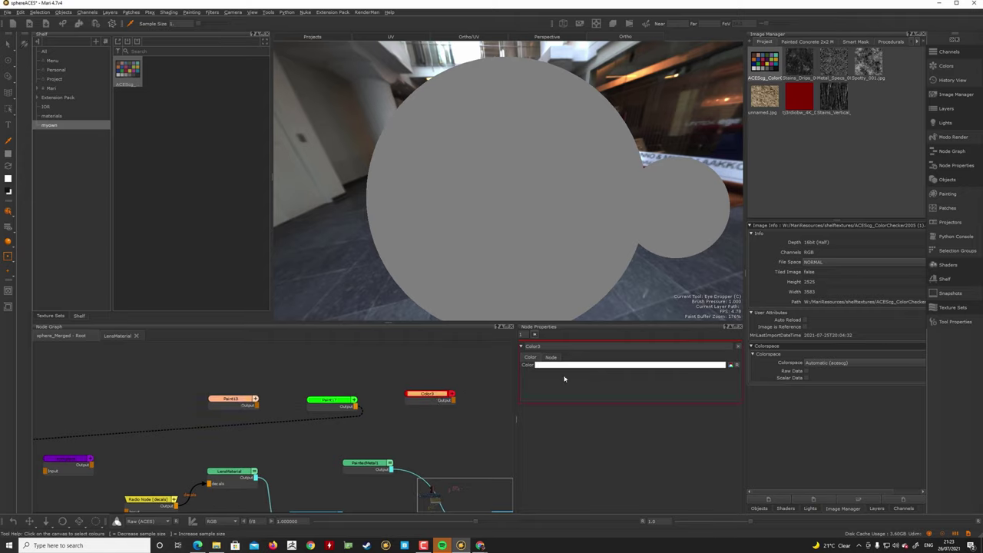
{"action": "left_click", "coordinate": [657, 368]}
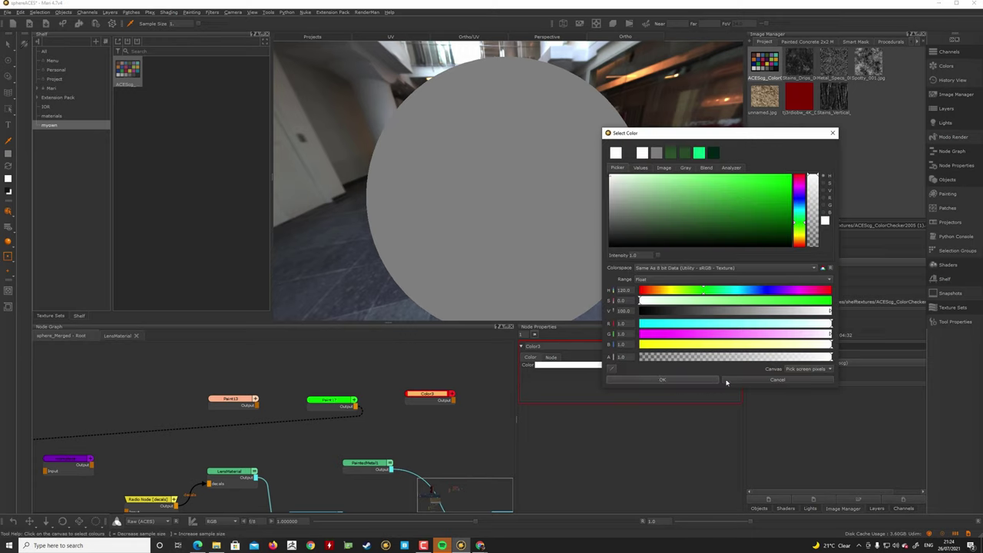
{"action": "left_click", "coordinate": [744, 379]}
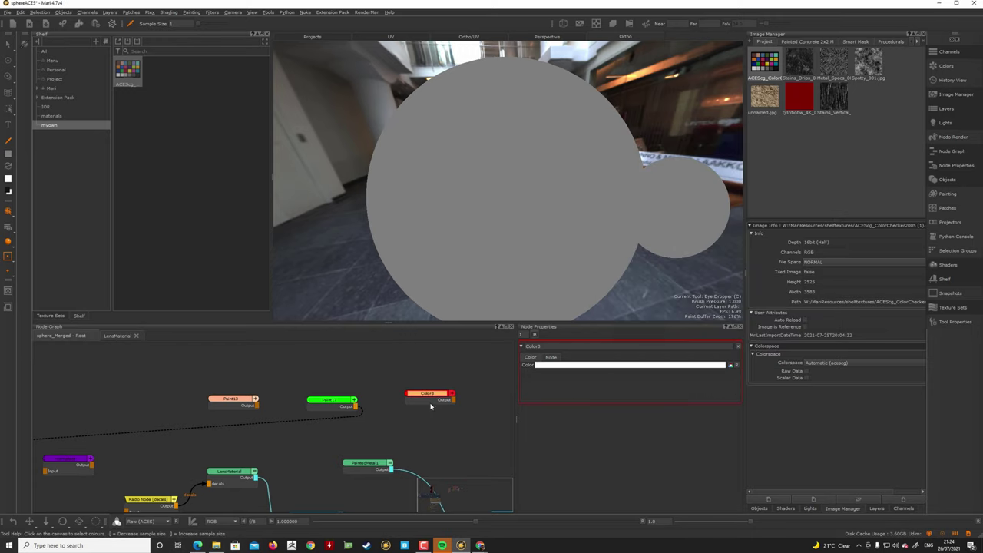
Step: Review the Color node's color swatch properties in relation to the scalar and color Paint nodes
{"action": "left_click", "coordinate": [331, 401]}
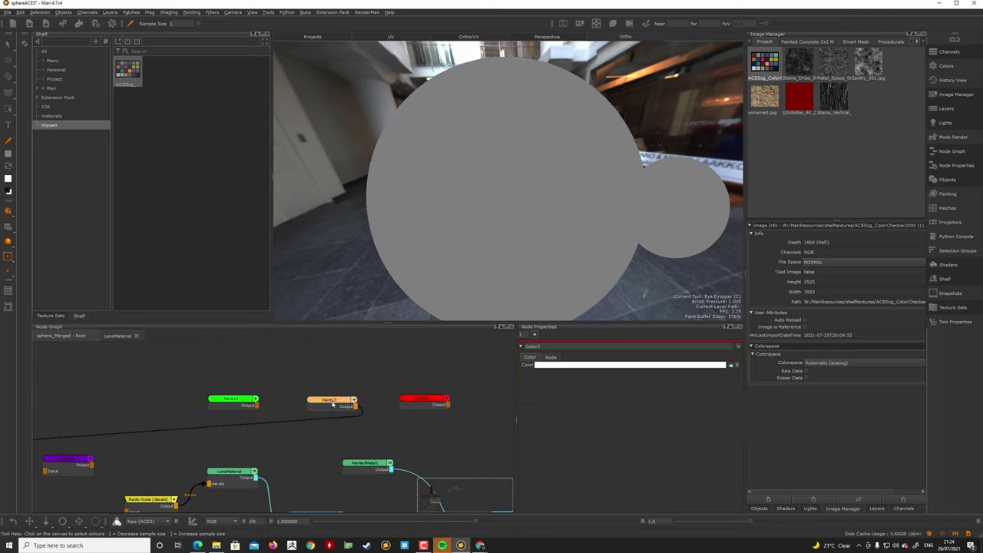
{"action": "left_click", "coordinate": [222, 401]}
{"action": "left_click", "coordinate": [421, 400]}
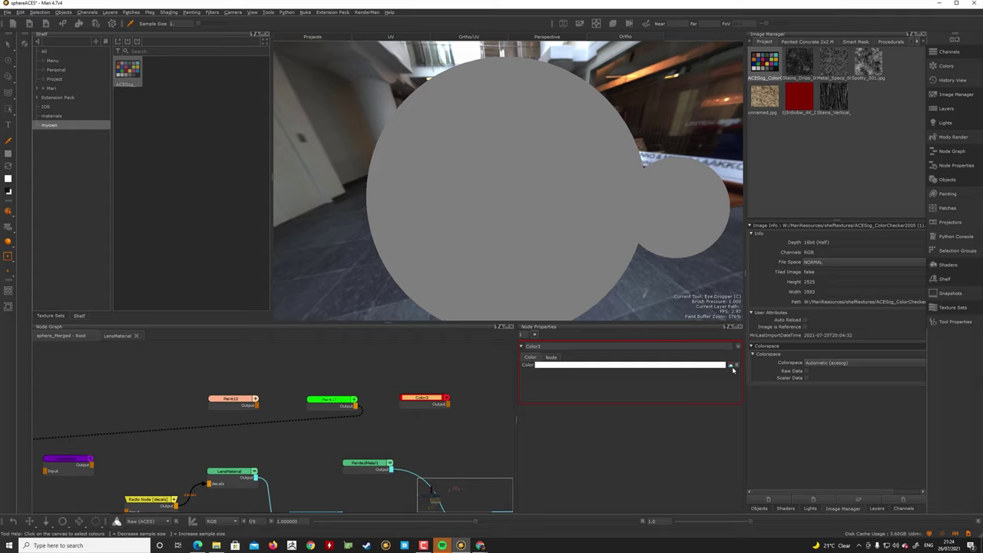
{"action": "left_click", "coordinate": [486, 399]}
{"action": "mouse_move", "coordinate": [360, 358]}
{"action": "middle_mouse_down"}
{"action": "mouse_move", "coordinate": [391, 362]}
{"action": "mouse_move", "coordinate": [371, 370]}
{"action": "middle_mouse_up"}
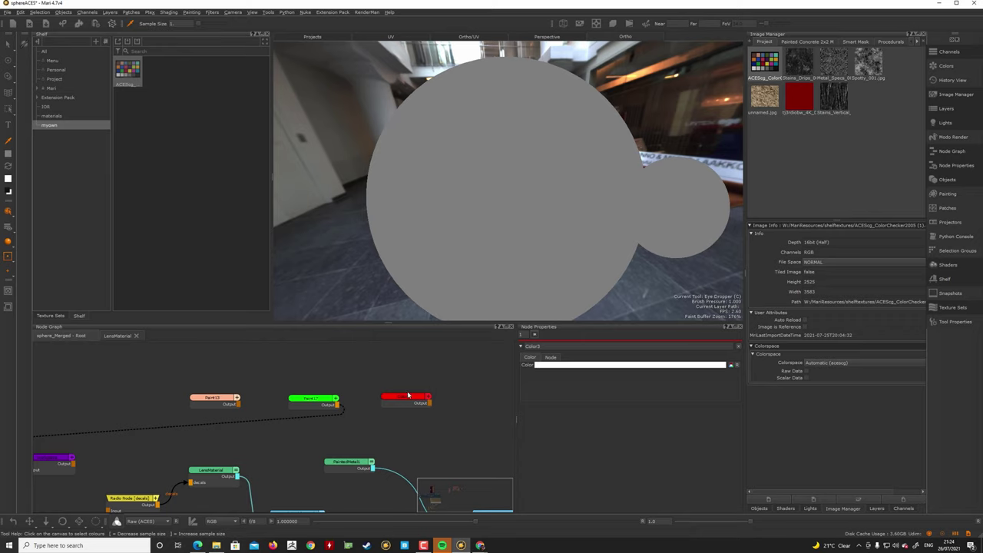
{"action": "left_click_drag", "start_coordinate": [408, 395], "coordinate": [413, 395]}
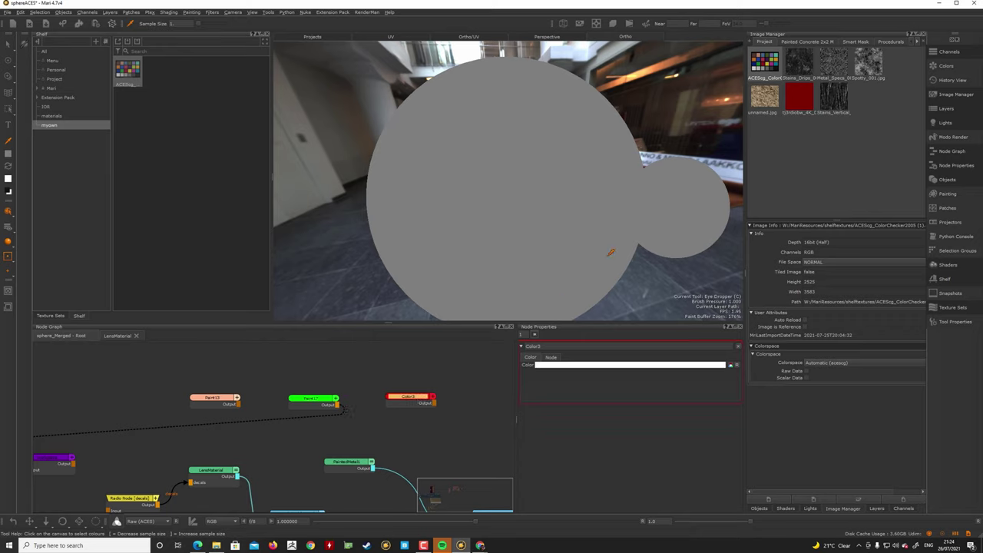
{"action": "left_click", "coordinate": [439, 382]}
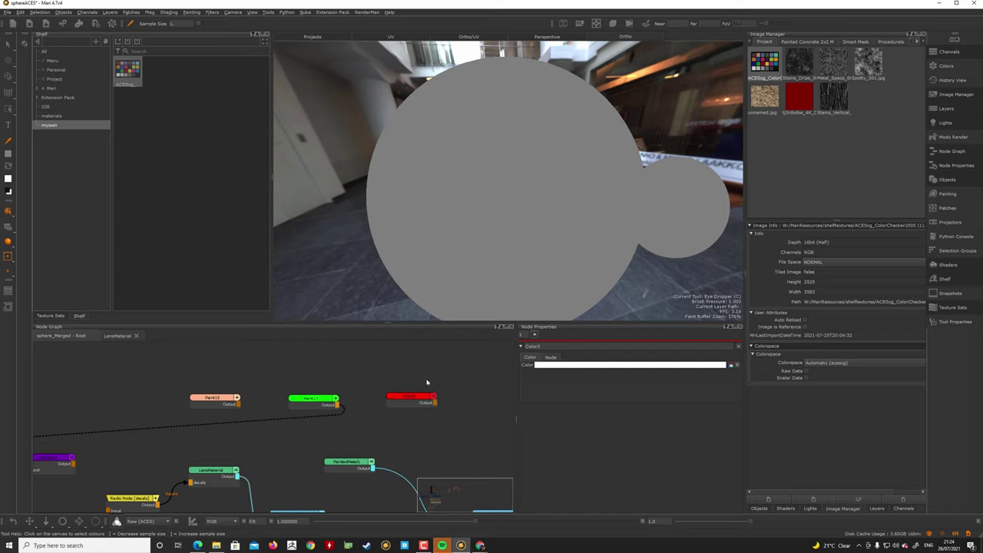
{"action": "middle_click_drag", "start_coordinate": [422, 381], "coordinate": [400, 384]}
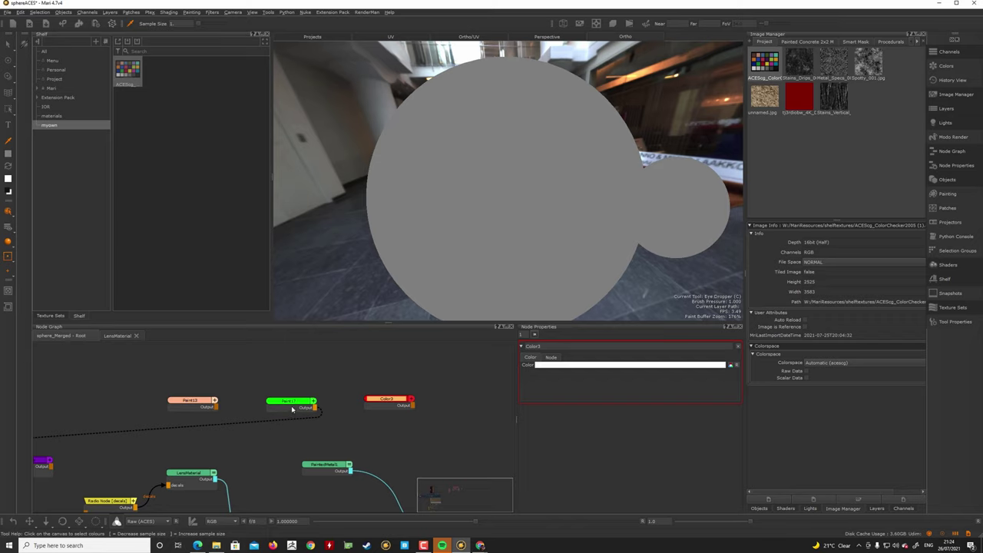
Step: Sample the sphere's gray with the scalar Paint17 node selected and check the Image view of the color picker
{"action": "left_click", "coordinate": [190, 400]}
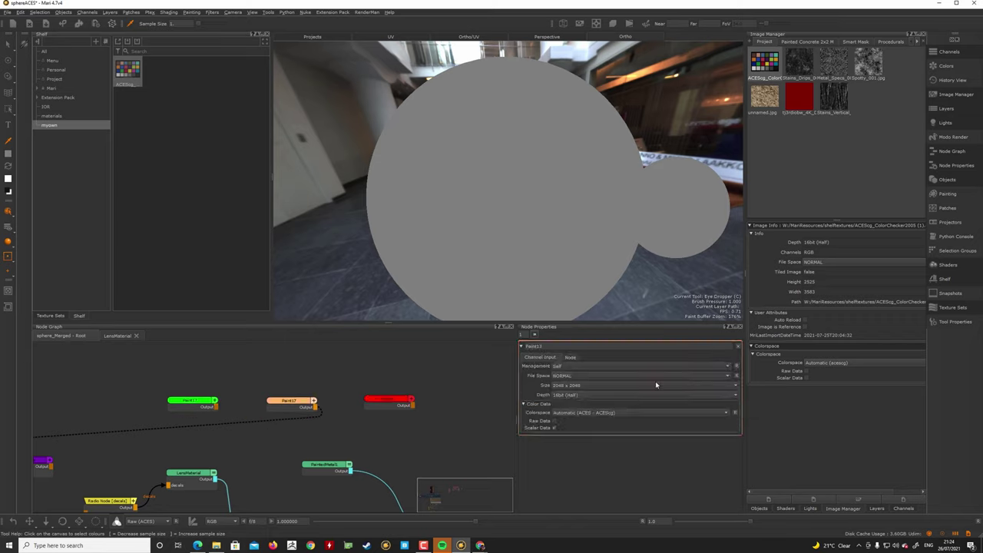
{"action": "left_click", "coordinate": [313, 400]}
{"action": "left_click", "coordinate": [511, 296]}
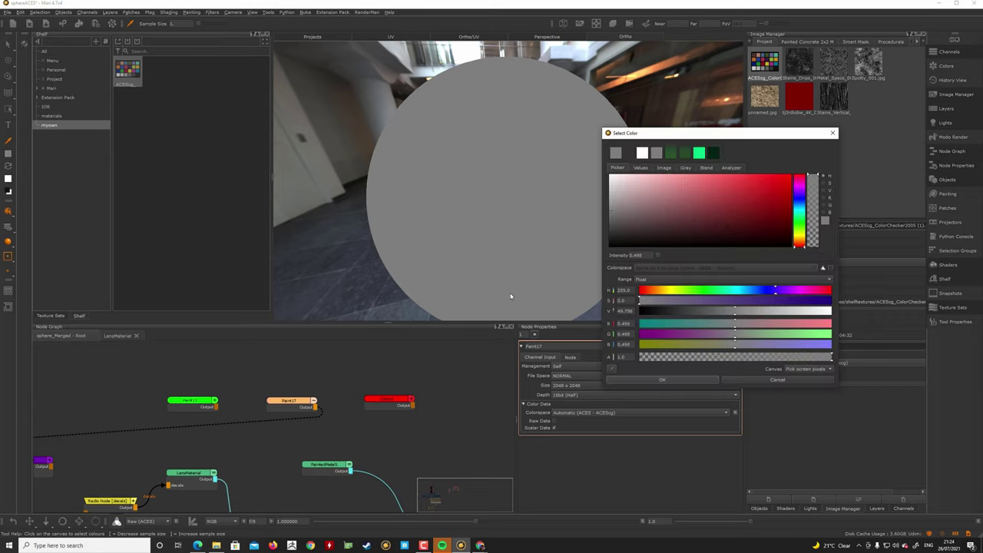
{"action": "left_click", "coordinate": [664, 168]}
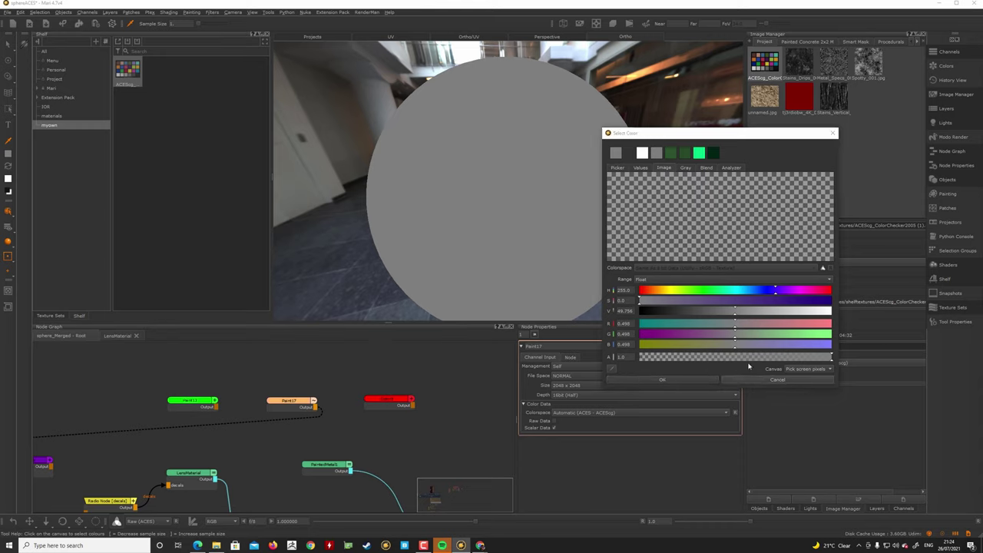
{"action": "left_click", "coordinate": [759, 380]}
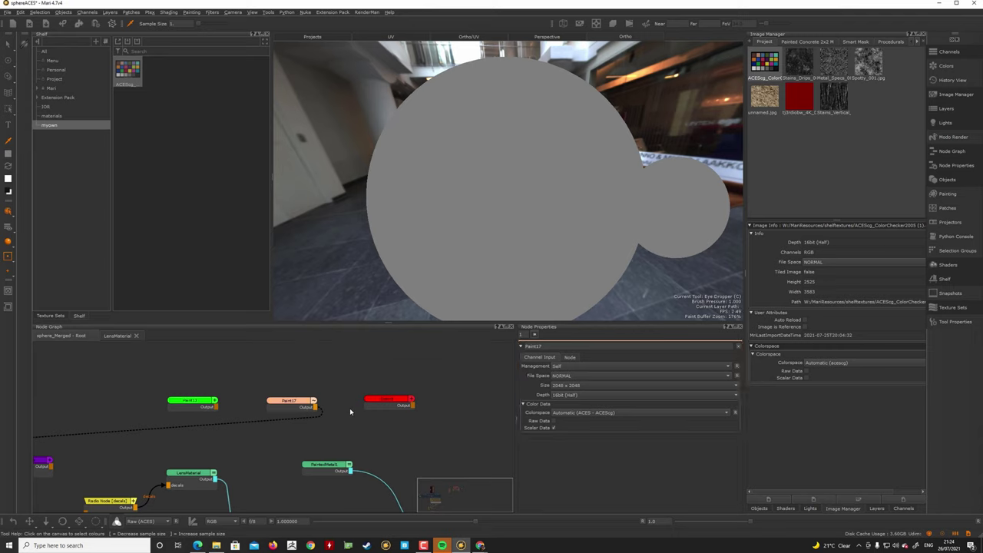
Step: Compare the Scalar Data settings of Paint13 and Paint17 next to the Color node in the graph
{"action": "middle_click_drag", "start_coordinate": [369, 432], "coordinate": [368, 429]}
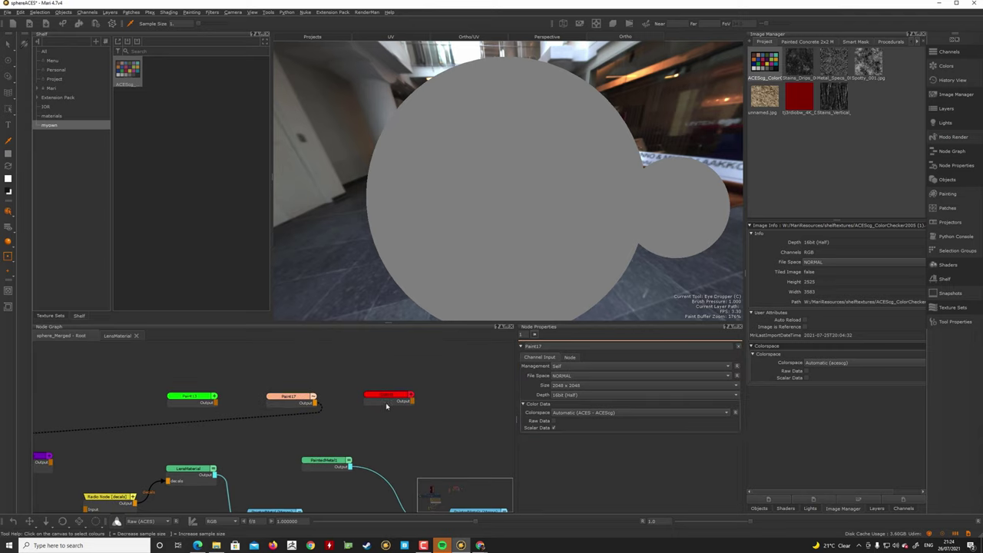
{"action": "left_click", "coordinate": [387, 399]}
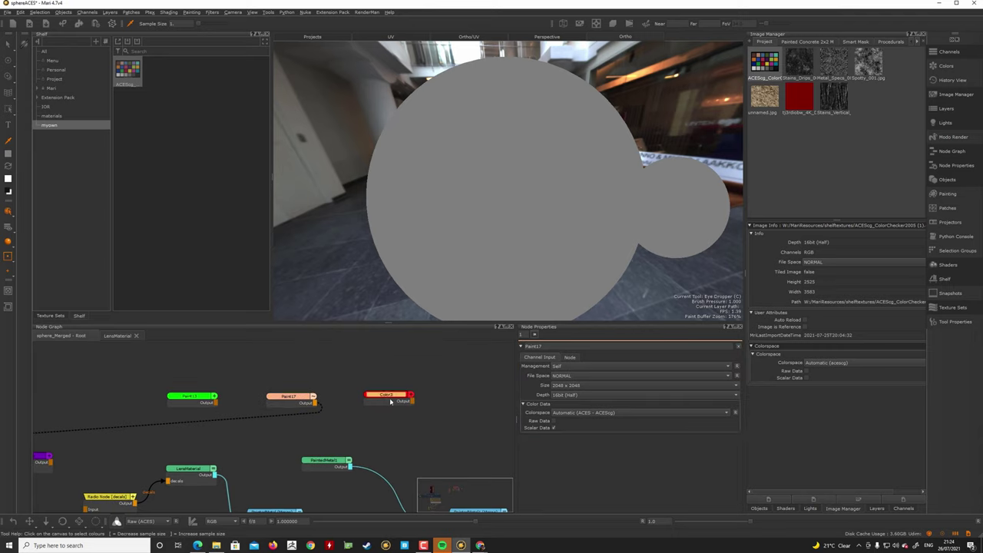
{"action": "left_click", "coordinate": [195, 399]}
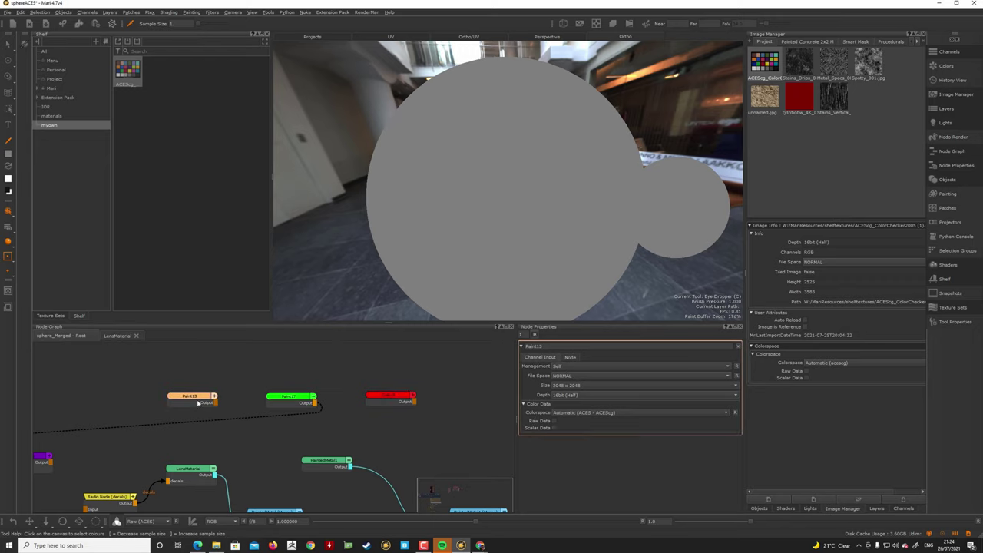
{"action": "left_click", "coordinate": [292, 400]}
{"action": "left_click", "coordinate": [194, 399]}
{"action": "double_click", "coordinate": [376, 392]}
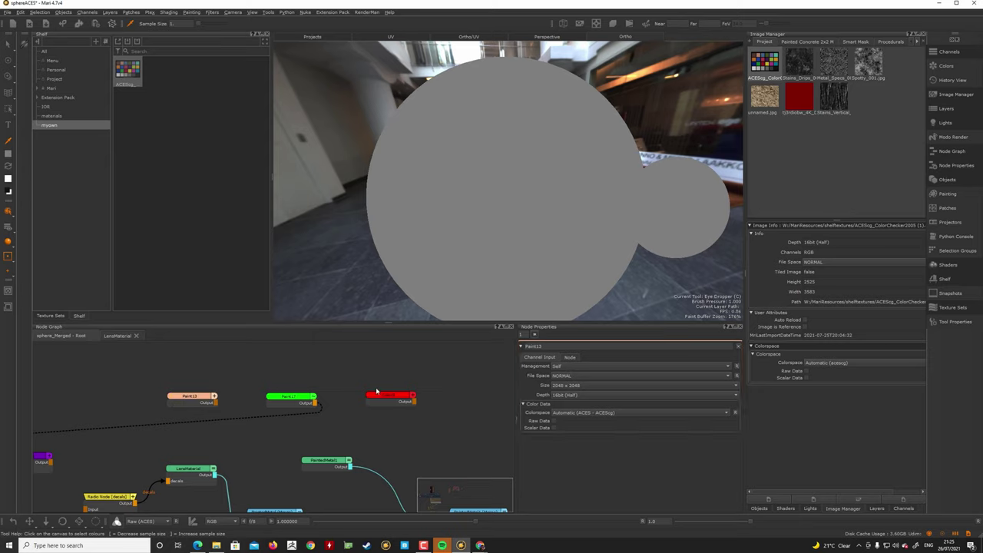